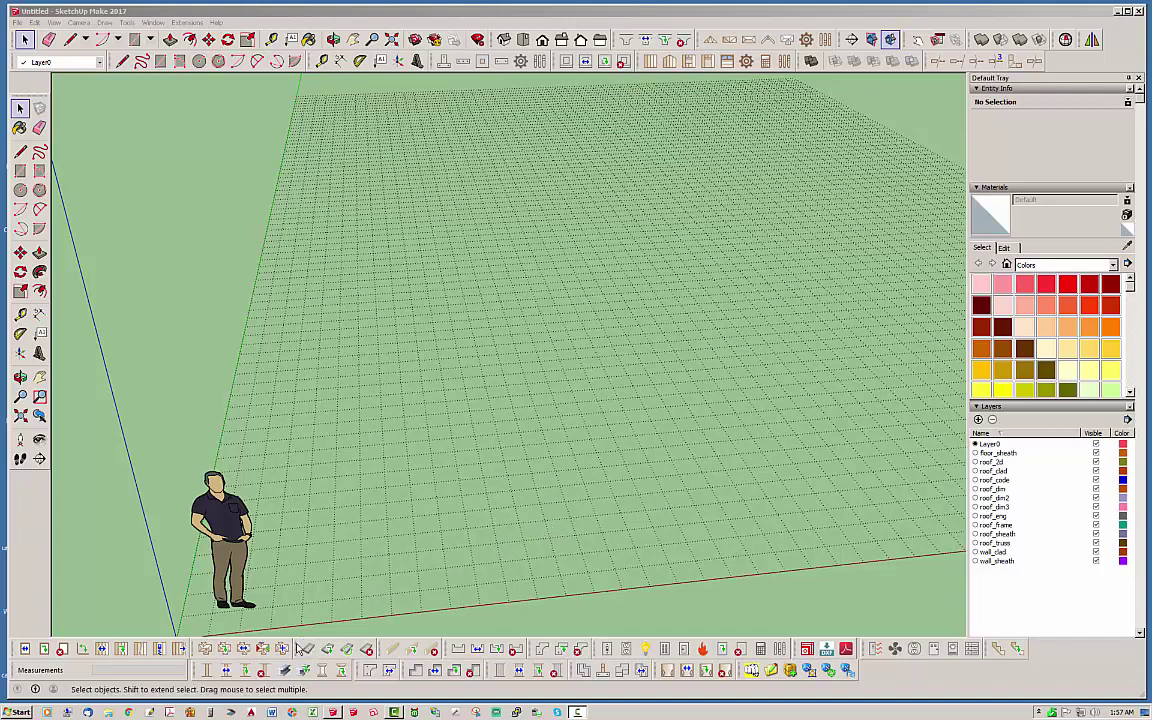
Float the Skylights toolbar over the model, examine its tools and dock it back in place
{"action": "left_click_drag", "start_coordinate": [297, 649], "coordinate": [382, 426]}
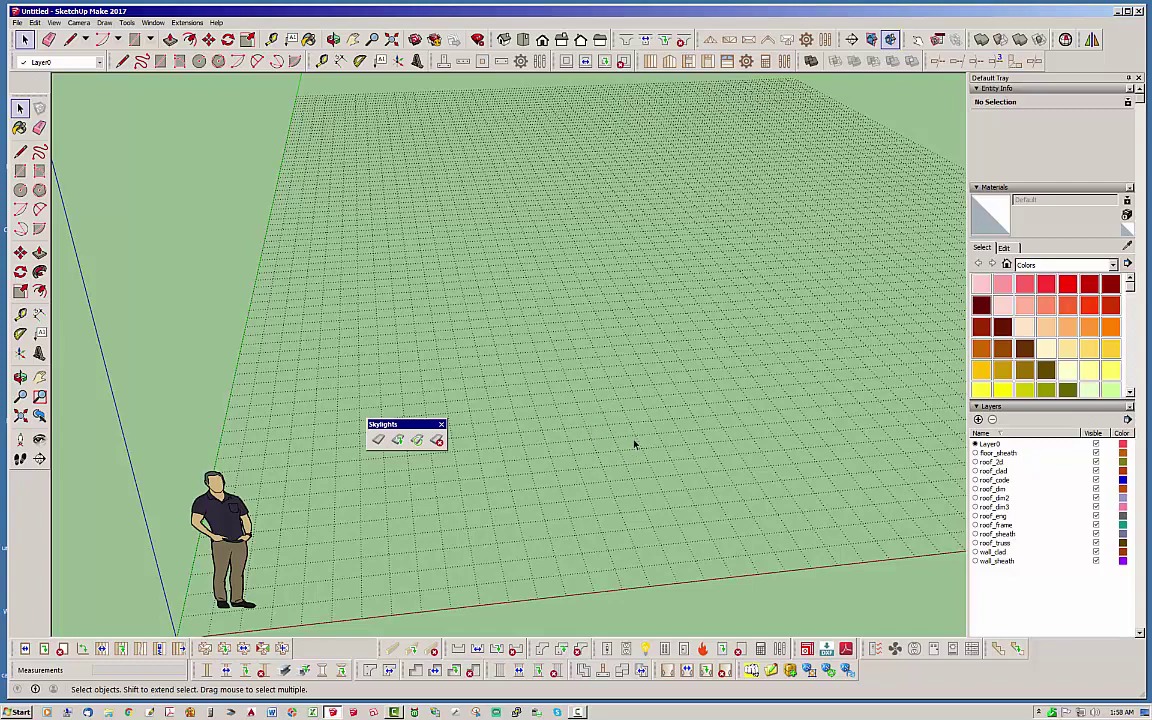
{"action": "left_click_drag", "start_coordinate": [425, 425], "coordinate": [477, 388]}
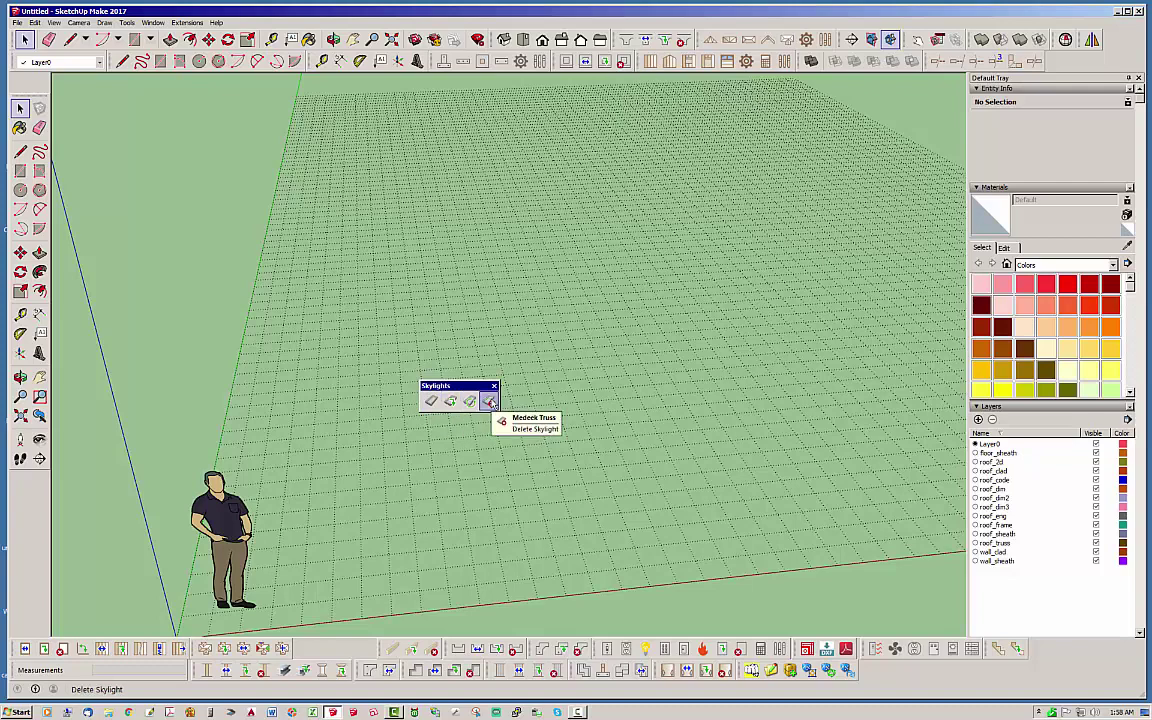
{"action": "left_click_drag", "start_coordinate": [455, 386], "coordinate": [340, 643]}
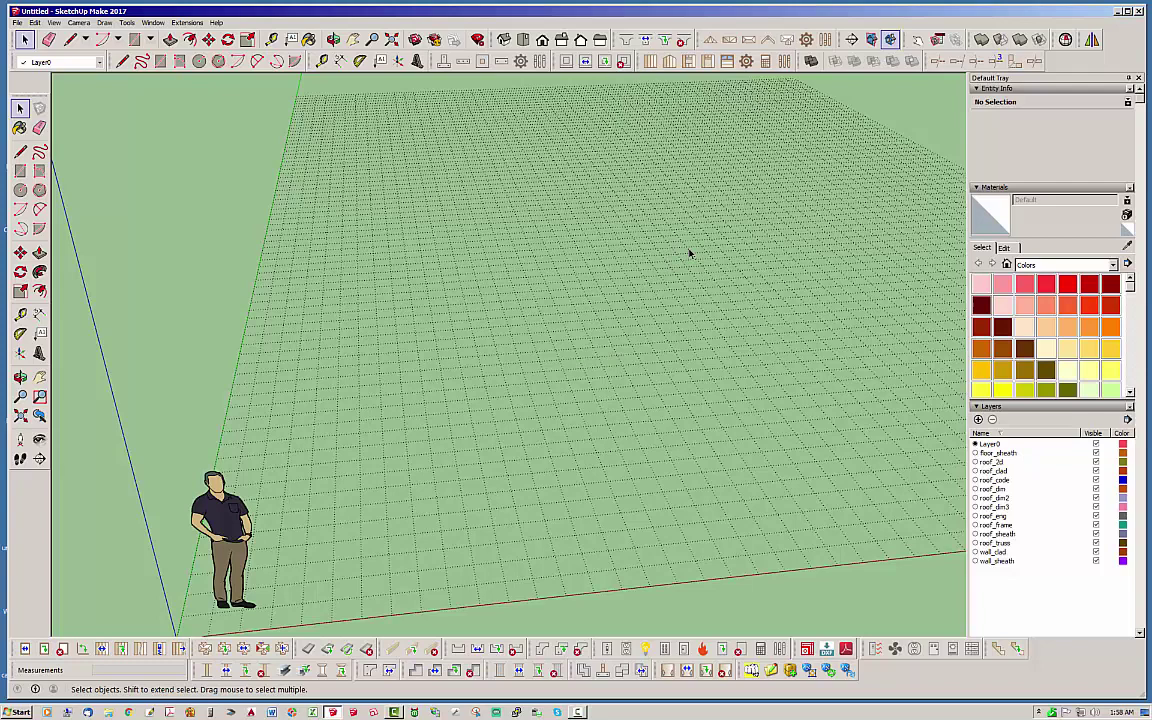
Lay out a common truss roof on the ground grid with a 24 ft span and a 32 ft building length
{"action": "left_click", "coordinate": [627, 40]}
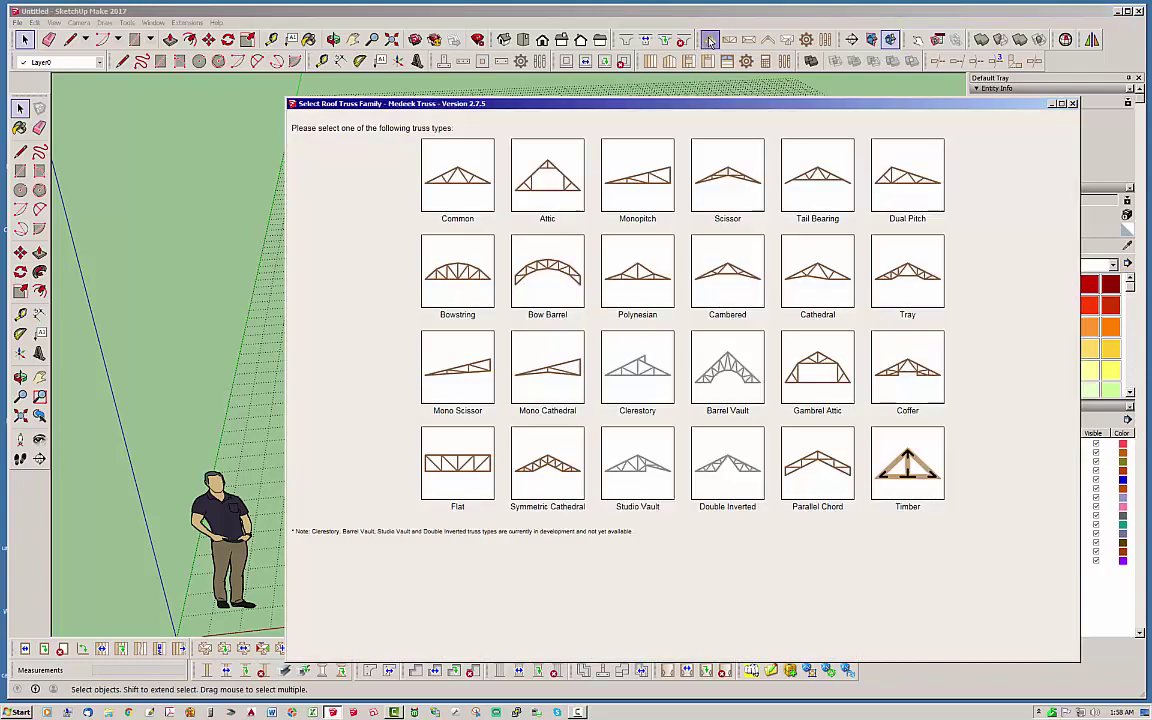
{"action": "left_click", "coordinate": [557, 430]}
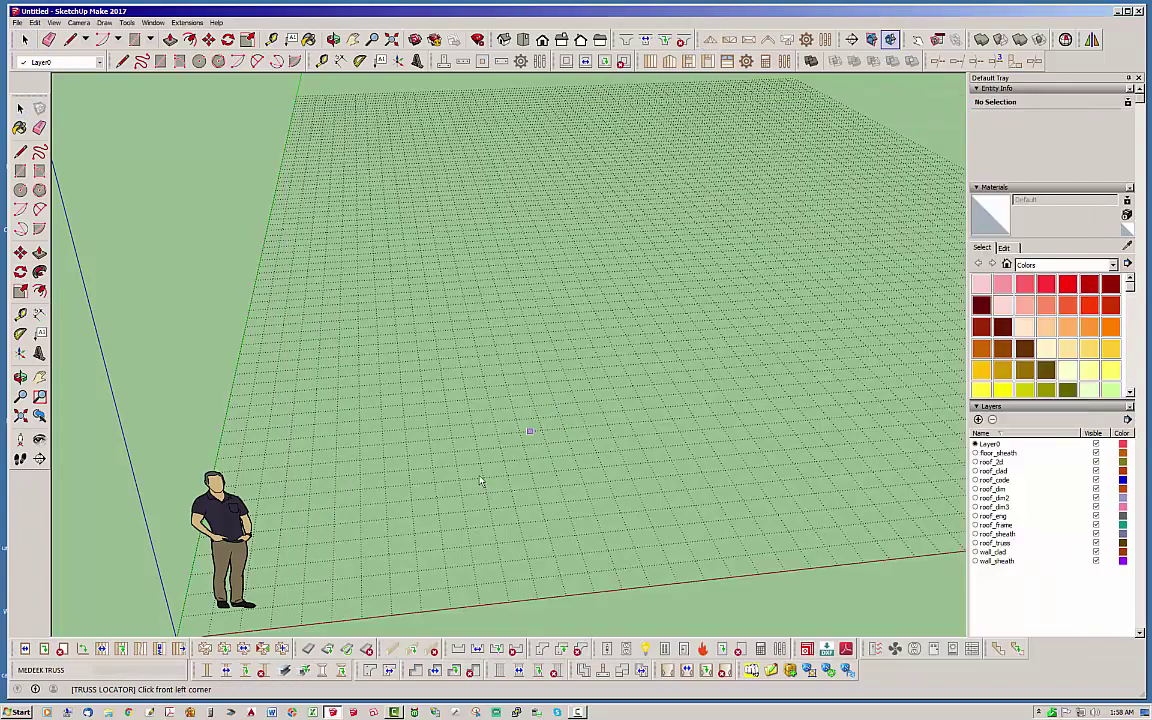
{"action": "left_click", "coordinate": [309, 509]}
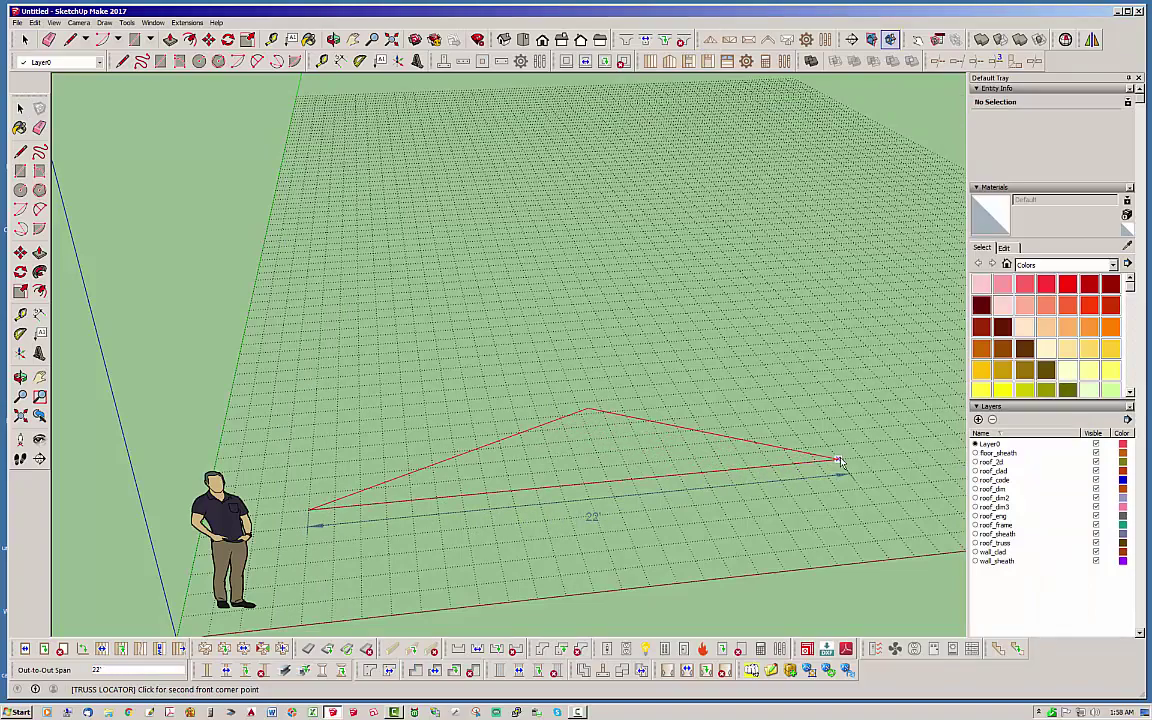
{"action": "left_click", "coordinate": [880, 456]}
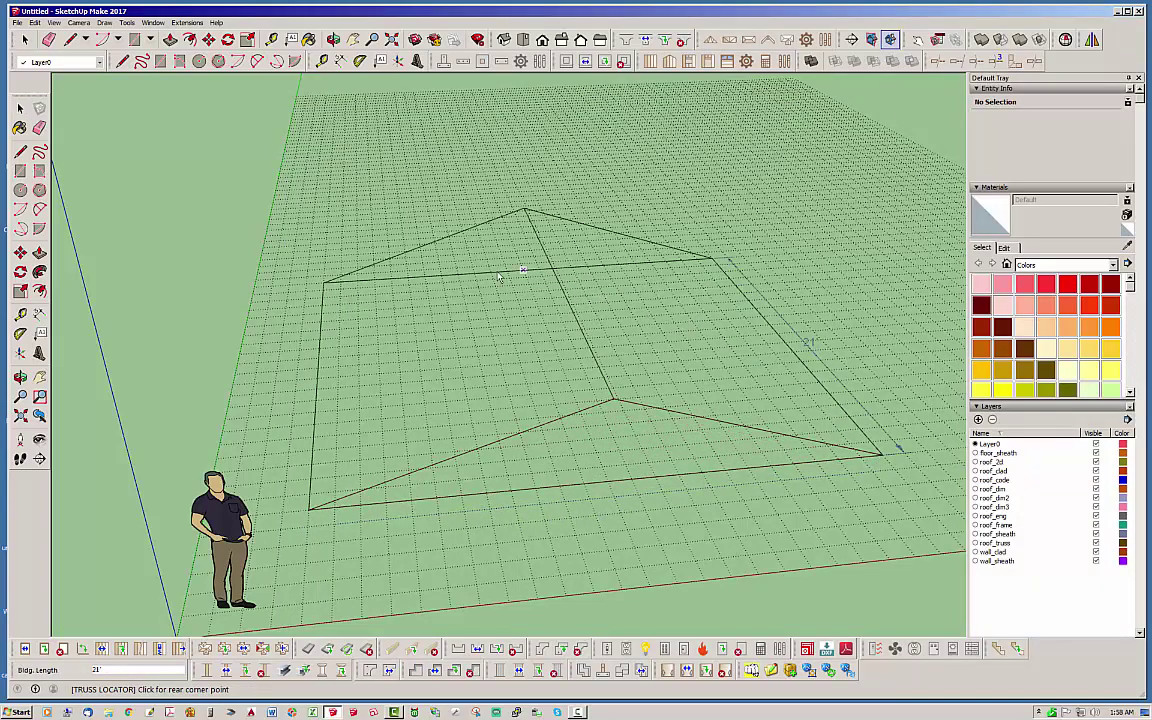
{"action": "middle_click_drag", "start_coordinate": [498, 277], "coordinate": [751, 278]}
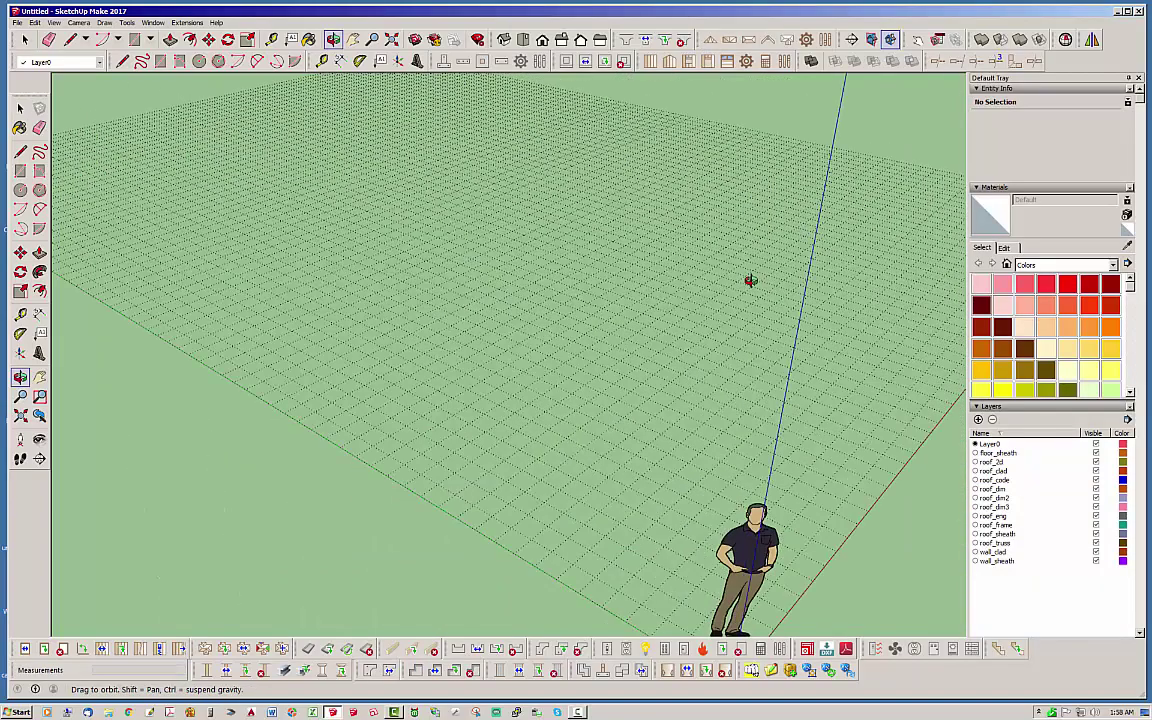
{"action": "left_click", "coordinate": [228, 272]}
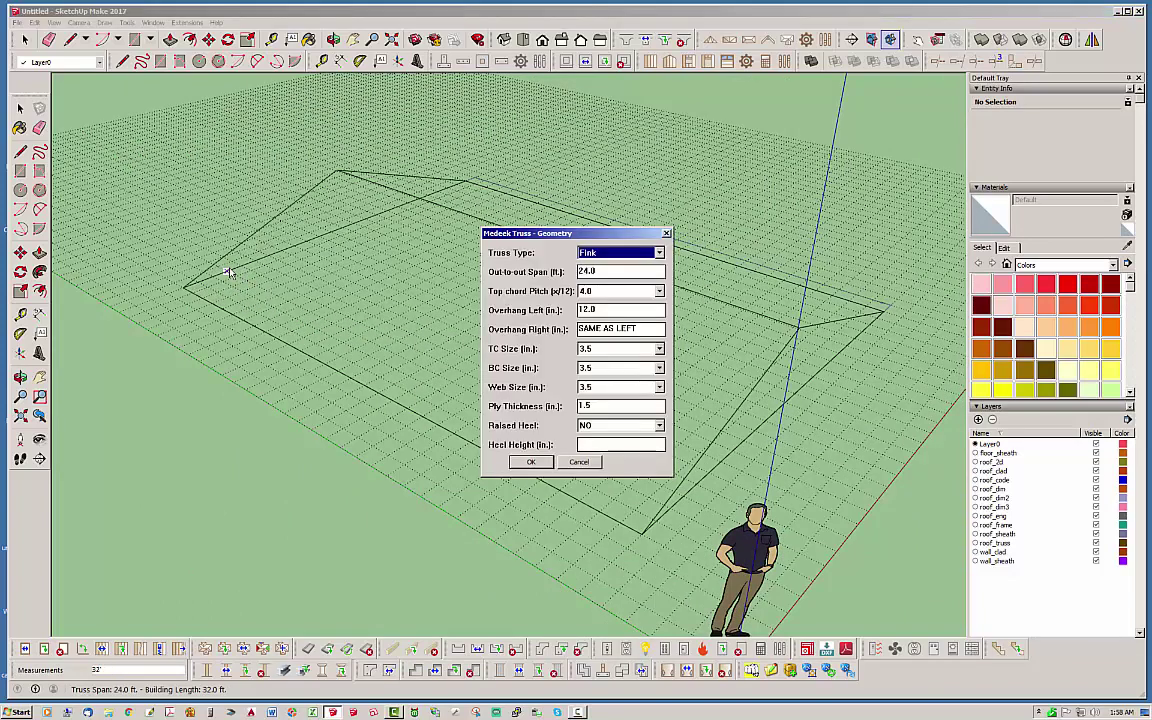
Generate the Fink truss roof at 4/12 pitch and 24 in spacing, with advanced roof options enabled and 1/2 in ceiling gypsum
{"action": "left_click", "coordinate": [531, 462]}
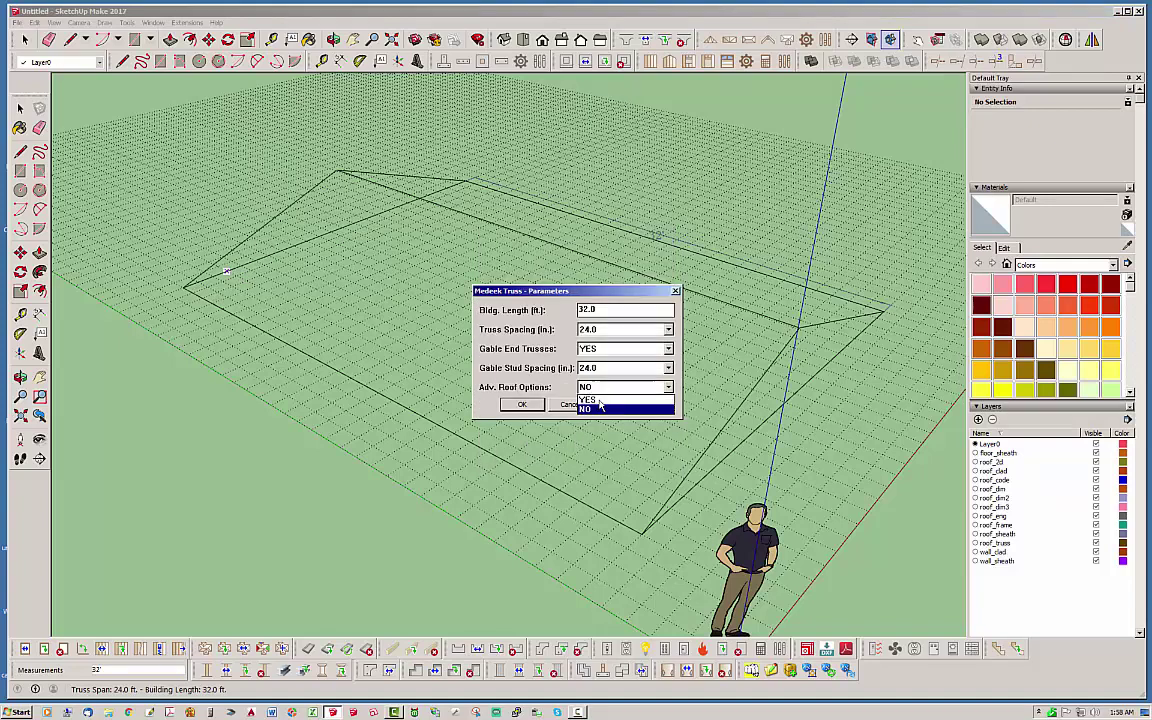
{"action": "left_click", "coordinate": [536, 408]}
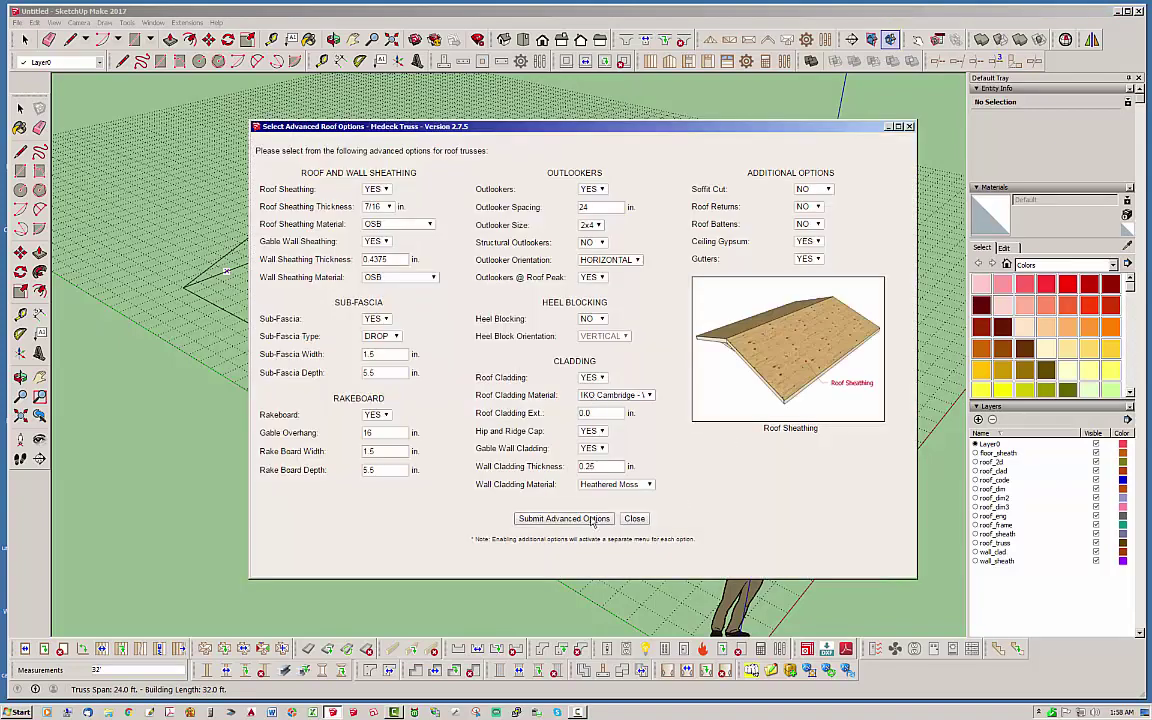
{"action": "left_click", "coordinate": [560, 519]}
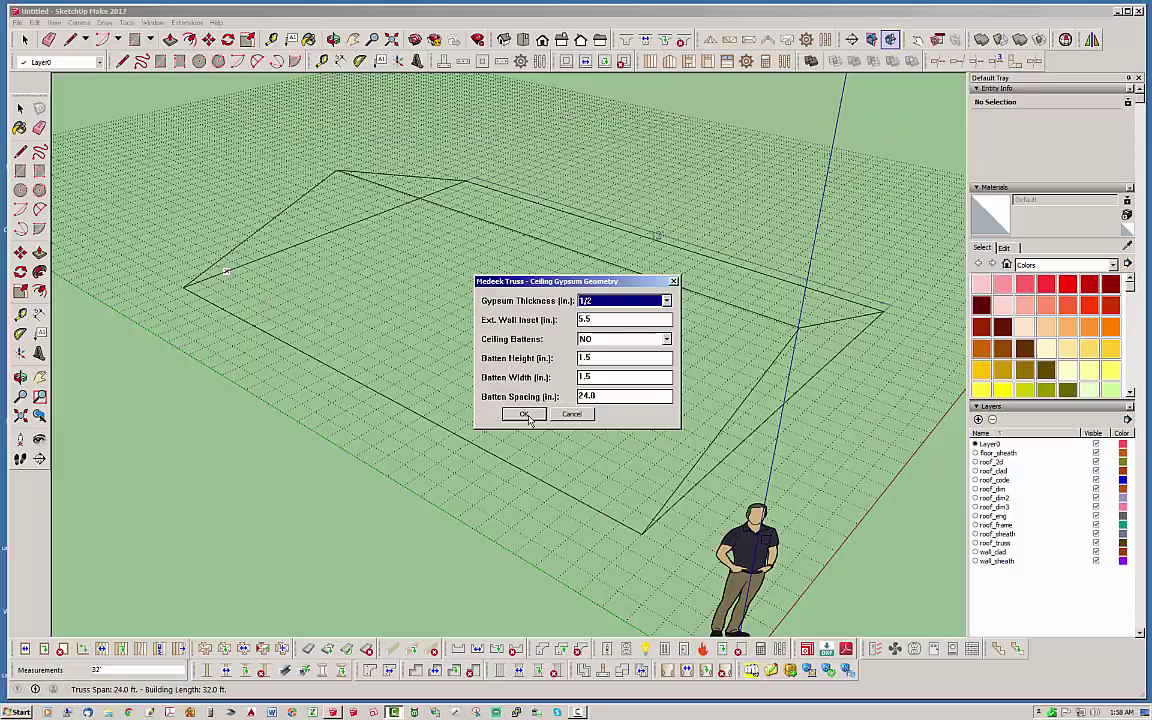
{"action": "left_click", "coordinate": [529, 417]}
{"action": "left_click", "coordinate": [527, 415]}
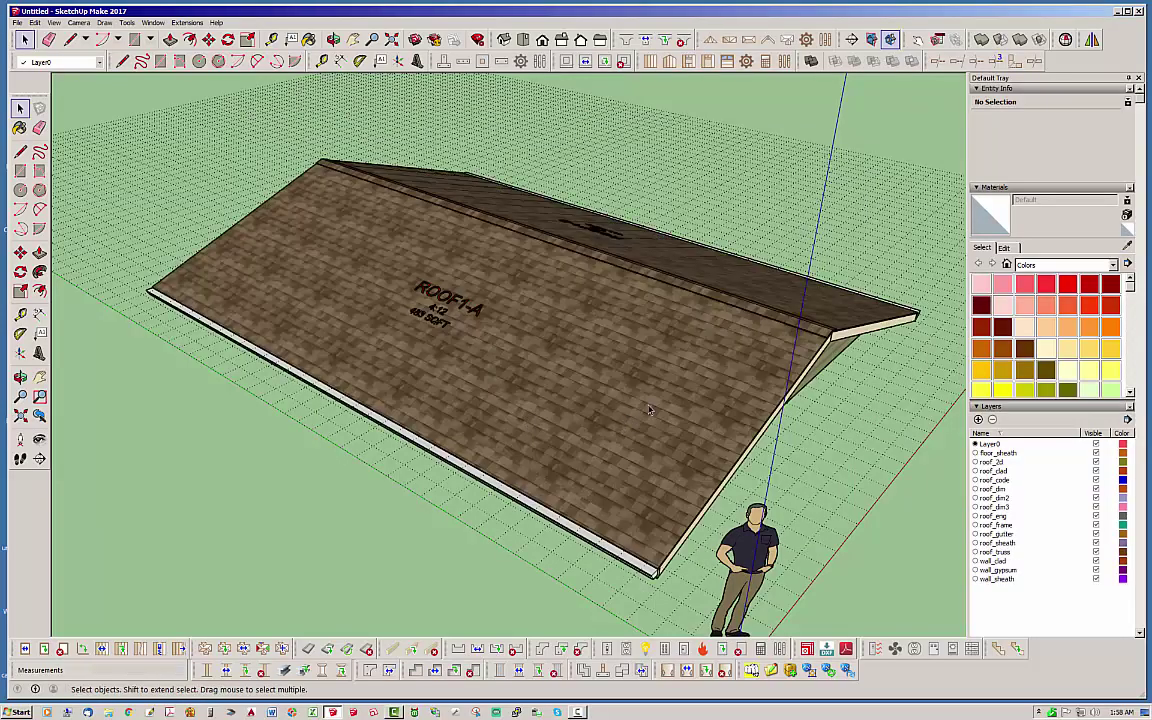
Hide the wall_gypsum layer and inspect the exposed trusses from beneath the roof
{"action": "middle_click_drag", "start_coordinate": [649, 410], "coordinate": [670, 457]}
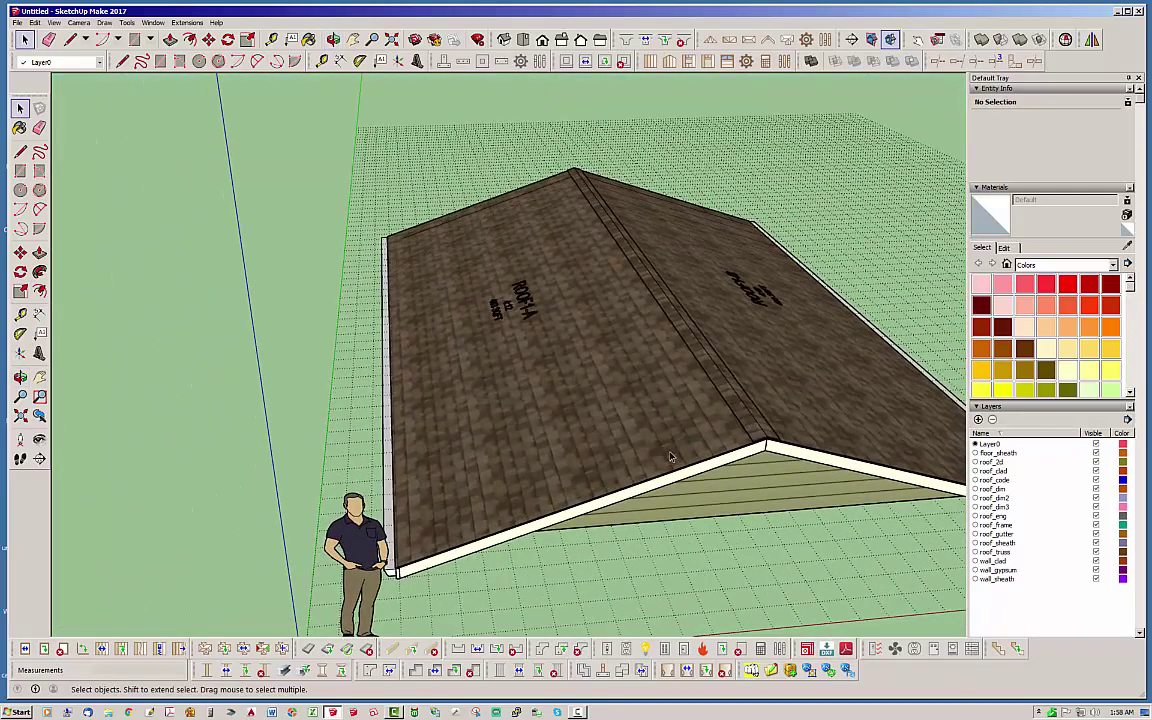
{"action": "left_click", "coordinate": [1096, 570]}
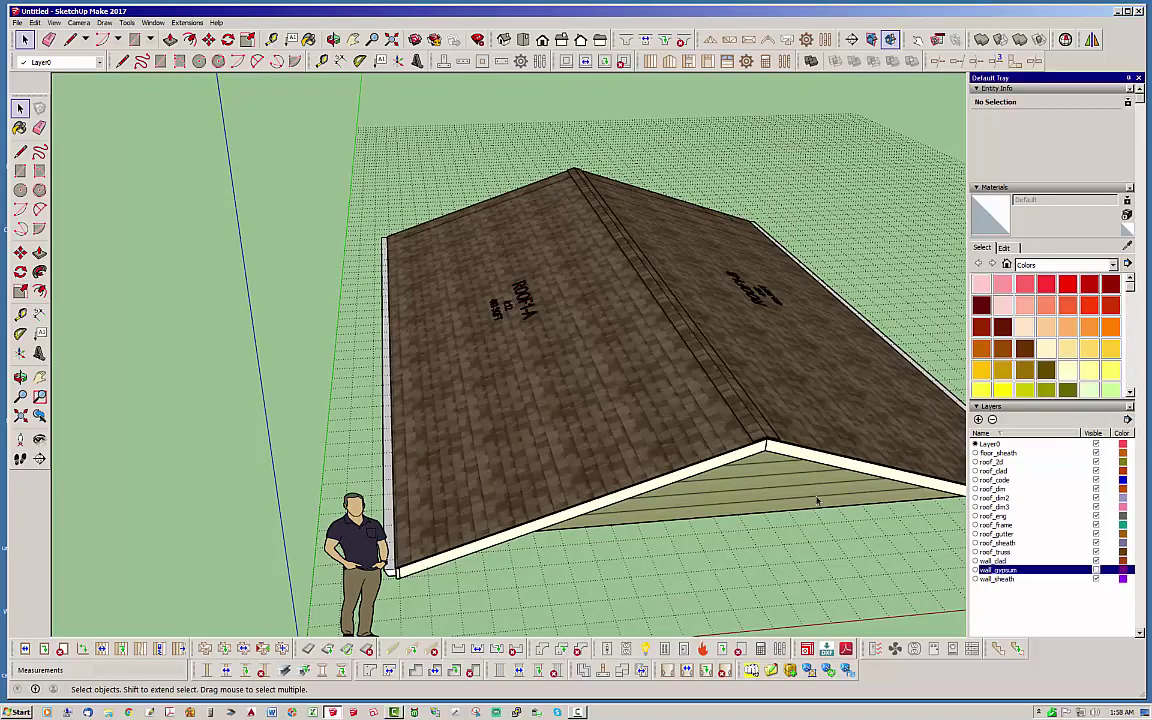
{"action": "middle_click_drag", "start_coordinate": [818, 501], "coordinate": [564, 341]}
{"action": "middle_click_drag", "start_coordinate": [508, 306], "coordinate": [447, 343]}
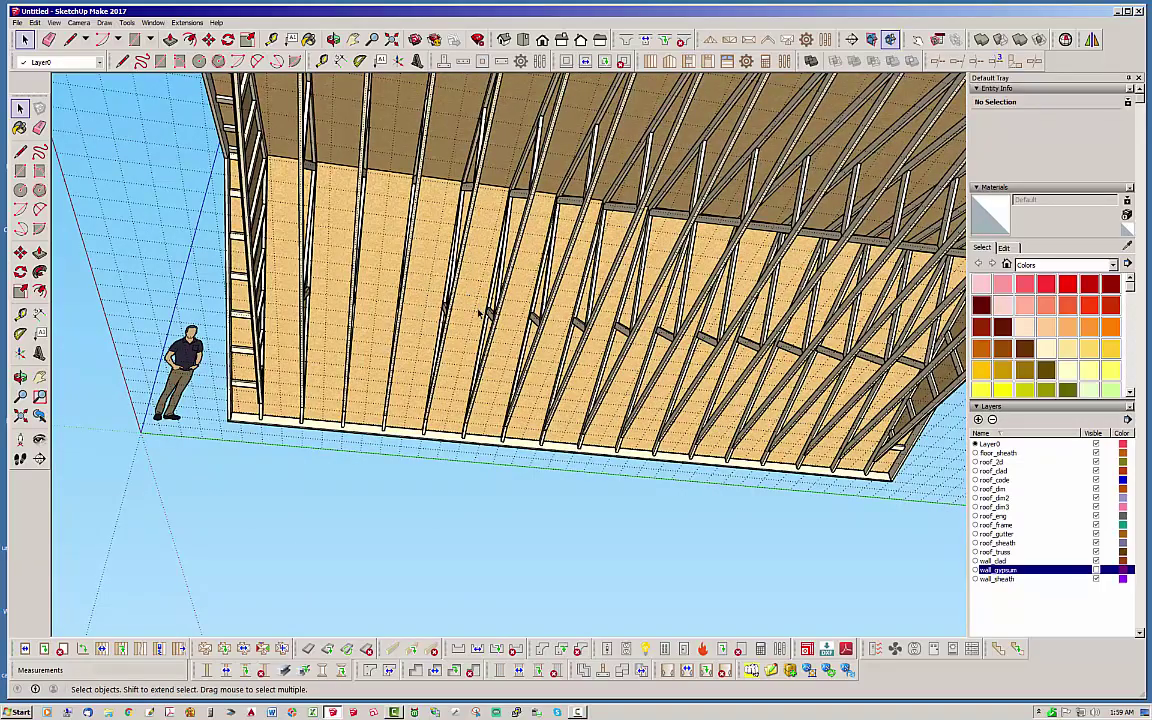
{"action": "middle_click_drag", "start_coordinate": [321, 290], "coordinate": [728, 425]}
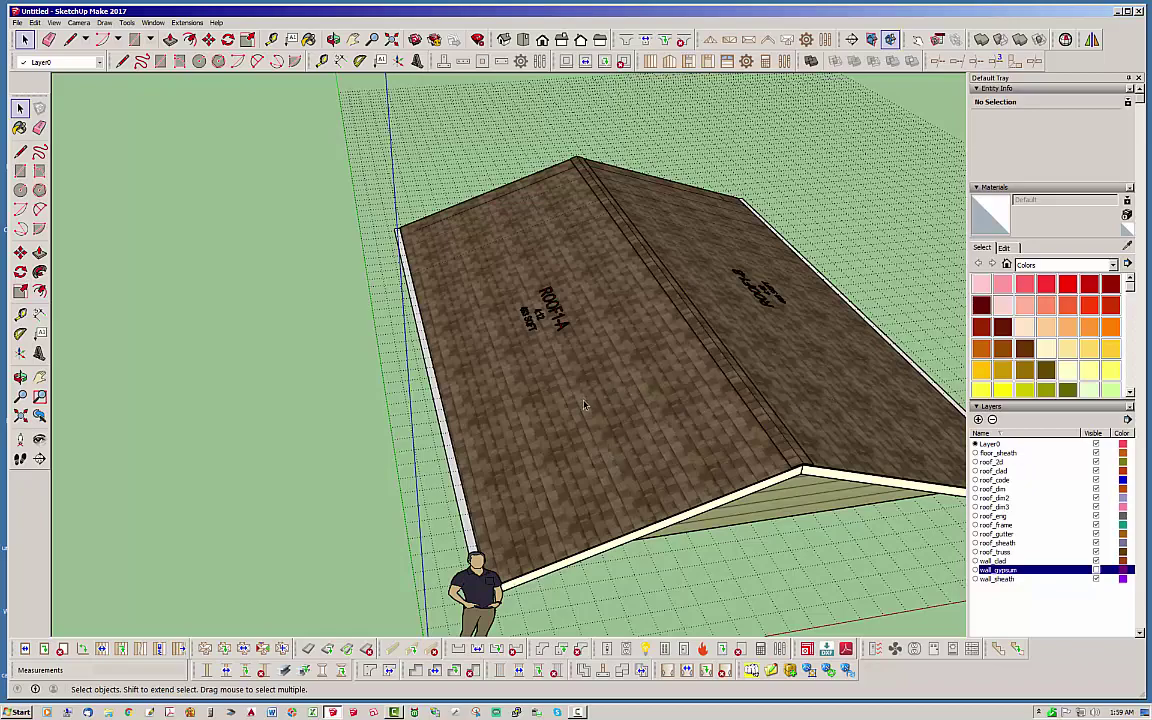
{"action": "middle_click_drag", "start_coordinate": [585, 404], "coordinate": [405, 282]}
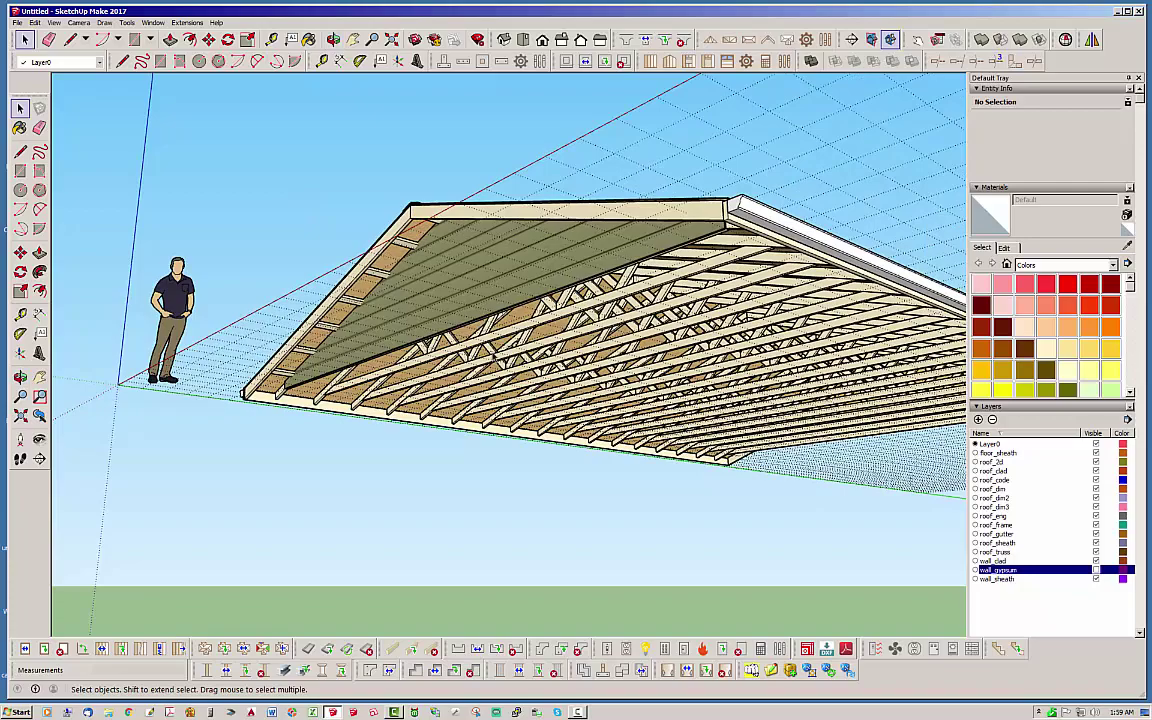
Draw a line about 6' long along the red axis, continuing it parallel to the green axis beneath and past the roof's far end
{"action": "middle_click_drag", "start_coordinate": [327, 283], "coordinate": [360, 185]}
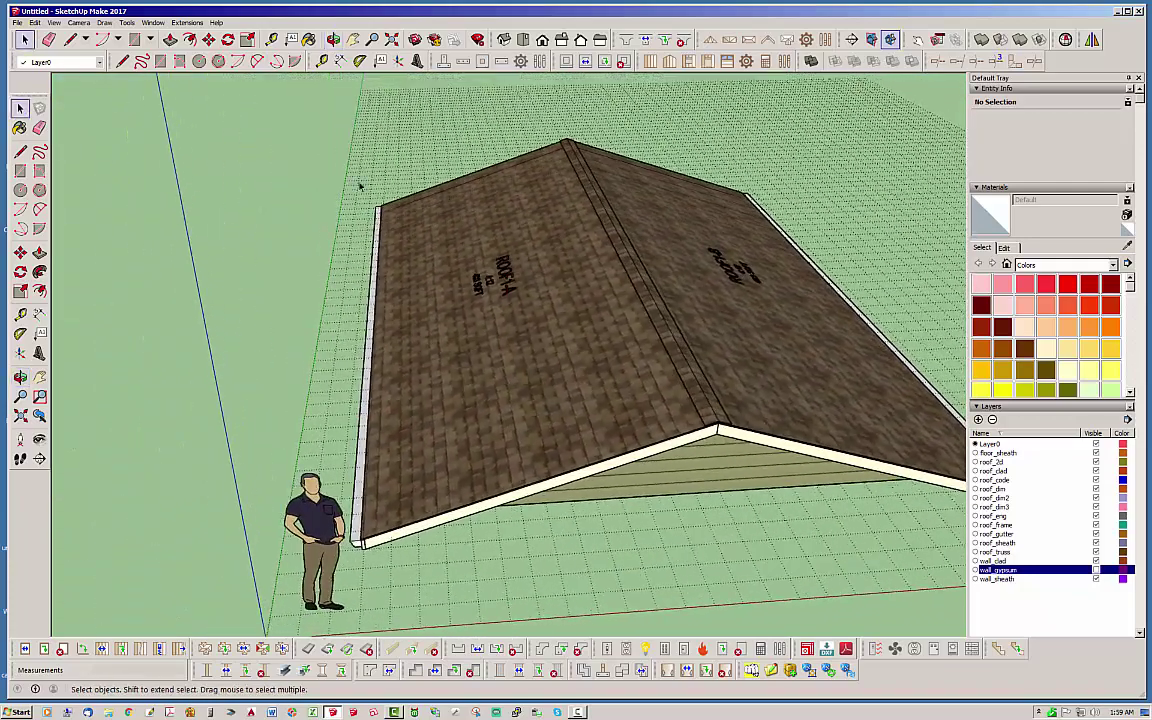
{"action": "left_click", "coordinate": [122, 61]}
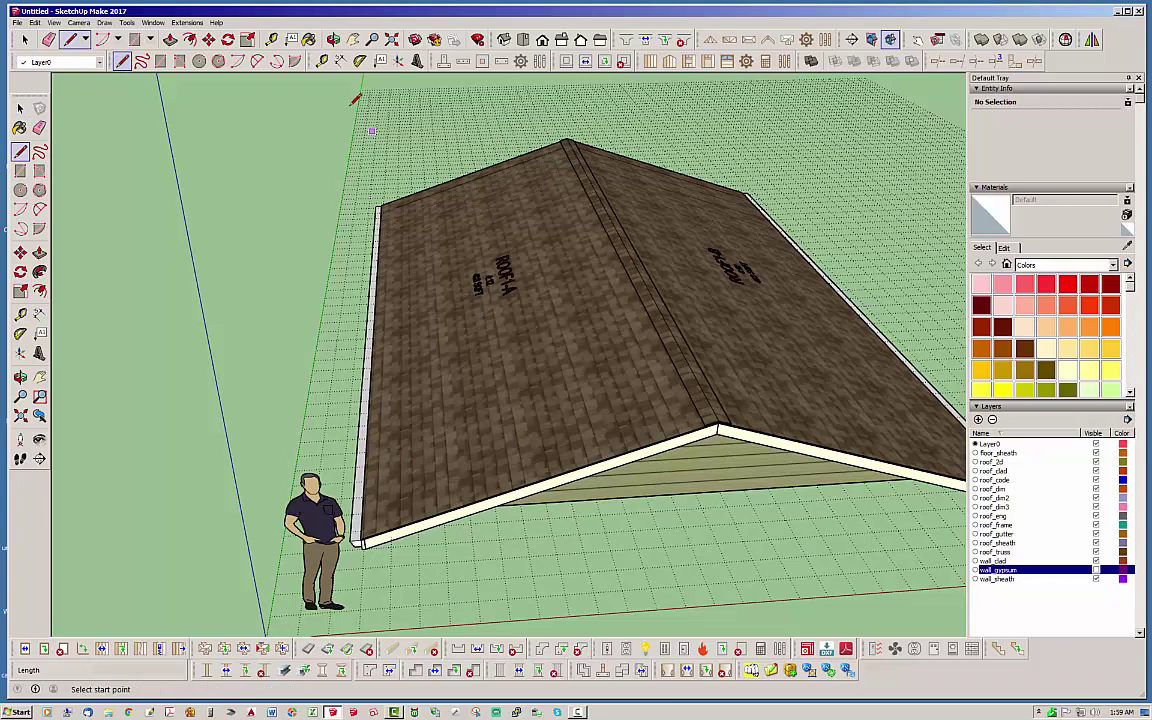
{"action": "scroll", "coordinate": [352, 386], "scroll_direction": "down", "scroll_amount": 1}
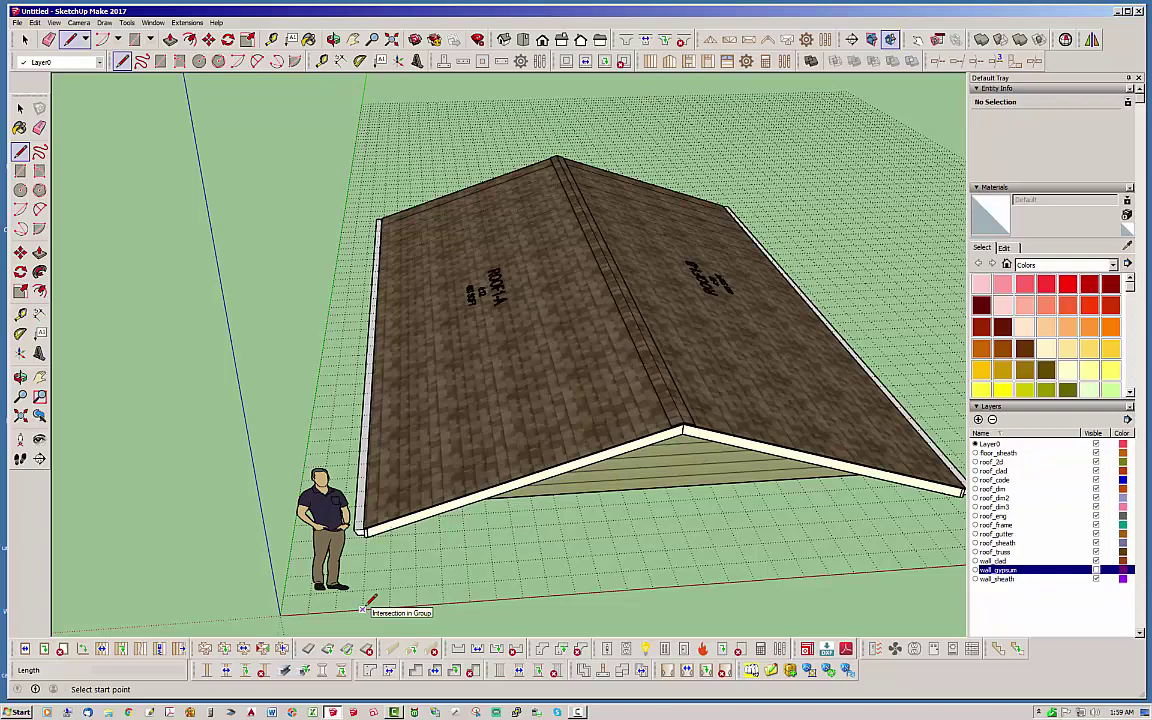
{"action": "middle_click_drag", "start_coordinate": [368, 600], "coordinate": [419, 257]}
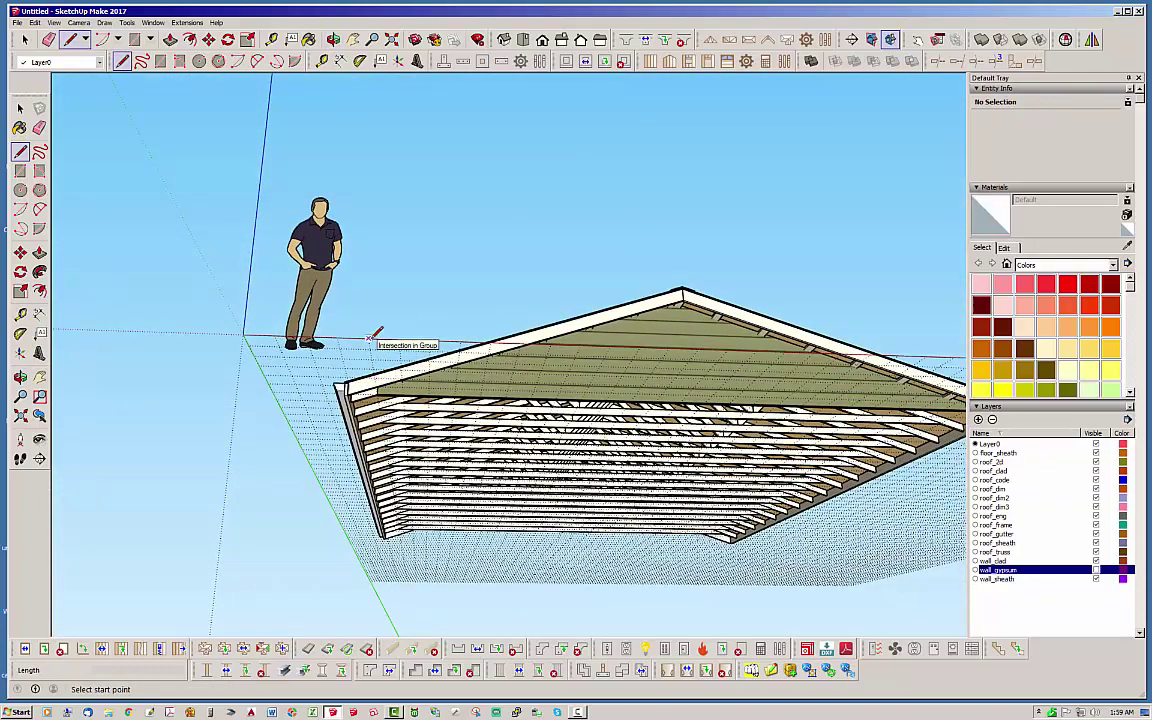
{"action": "left_click", "coordinate": [370, 338]}
{"action": "middle_click_drag", "start_coordinate": [470, 311], "coordinate": [525, 594]}
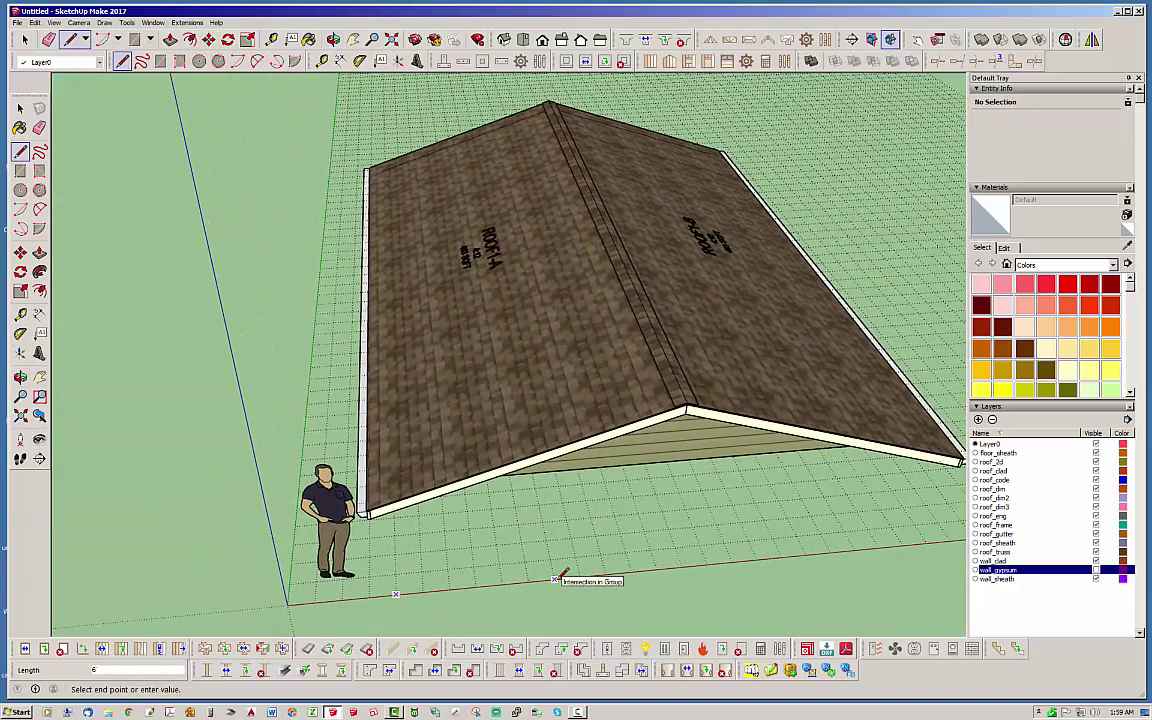
{"action": "scroll", "coordinate": [558, 578], "scroll_direction": "down", "scroll_amount": 3}
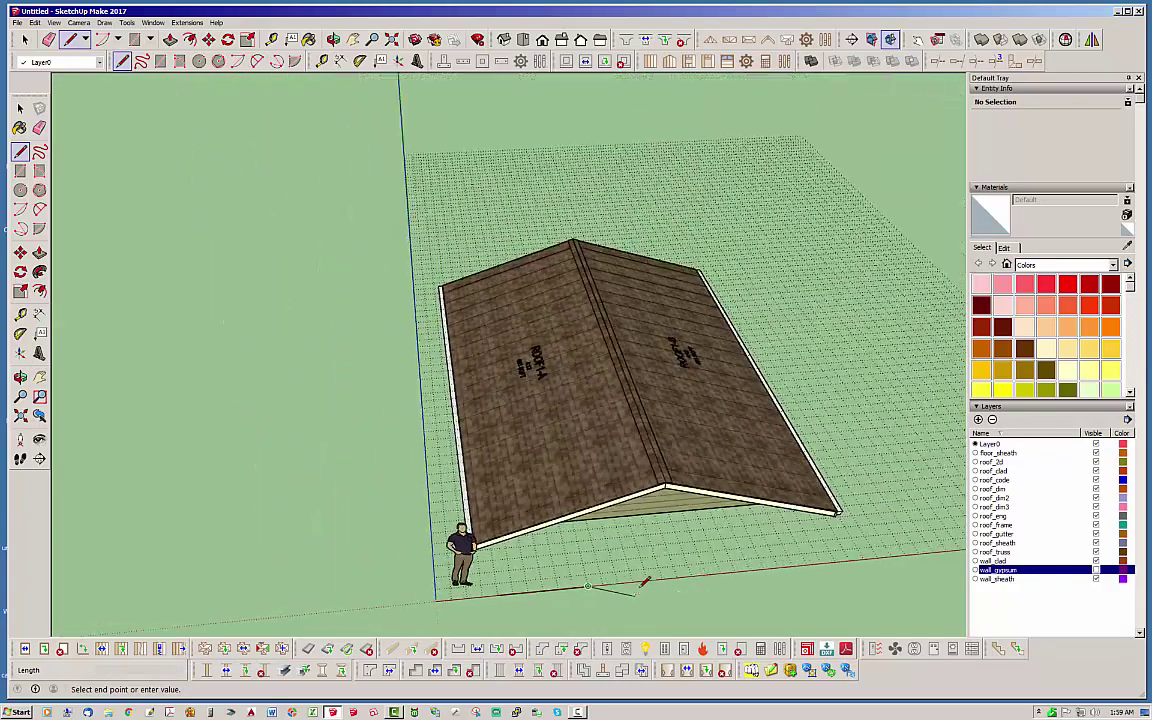
{"action": "left_click", "coordinate": [475, 130]}
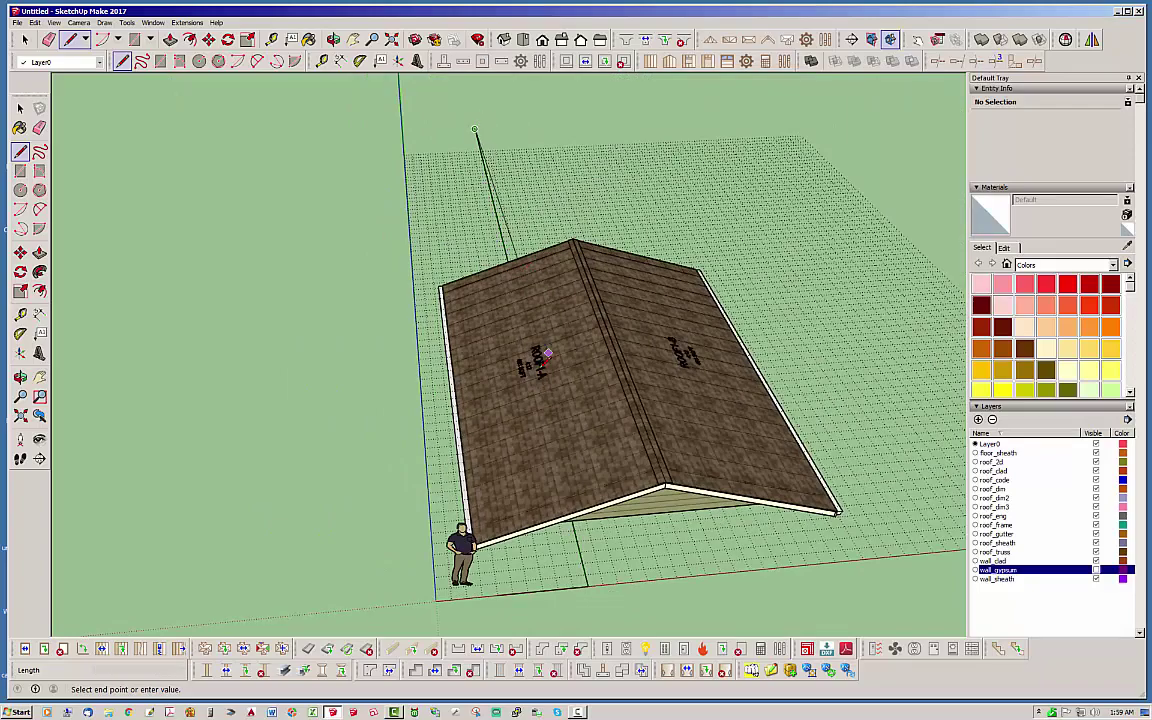
Hide the roof_clad and roof_sheath layers to expose the truss framing and the reference line beneath it
{"action": "middle_click_drag", "start_coordinate": [548, 355], "coordinate": [1001, 476]}
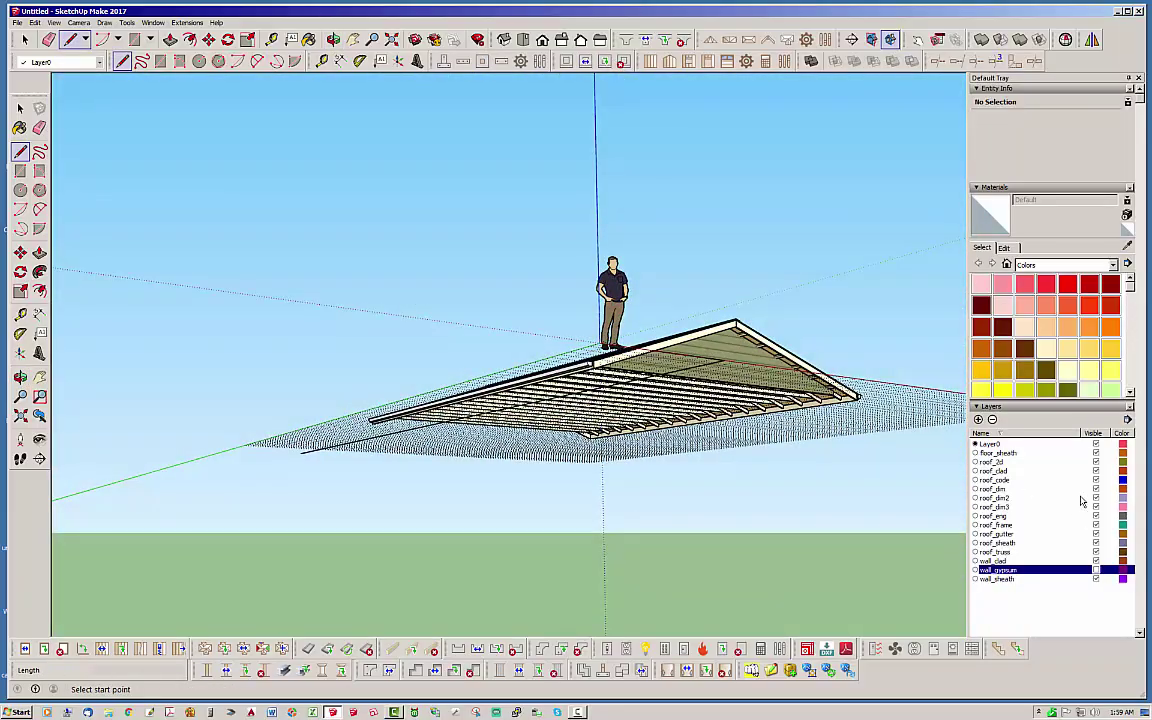
{"action": "left_click", "coordinate": [1096, 471]}
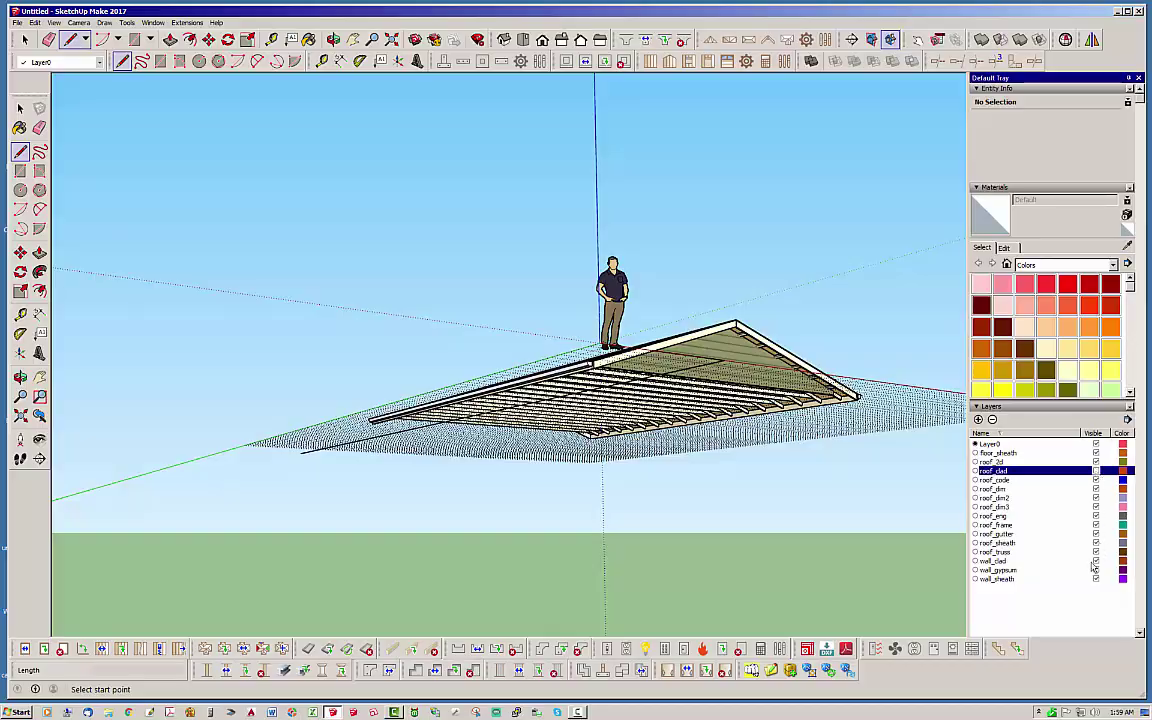
{"action": "left_click", "coordinate": [1096, 543]}
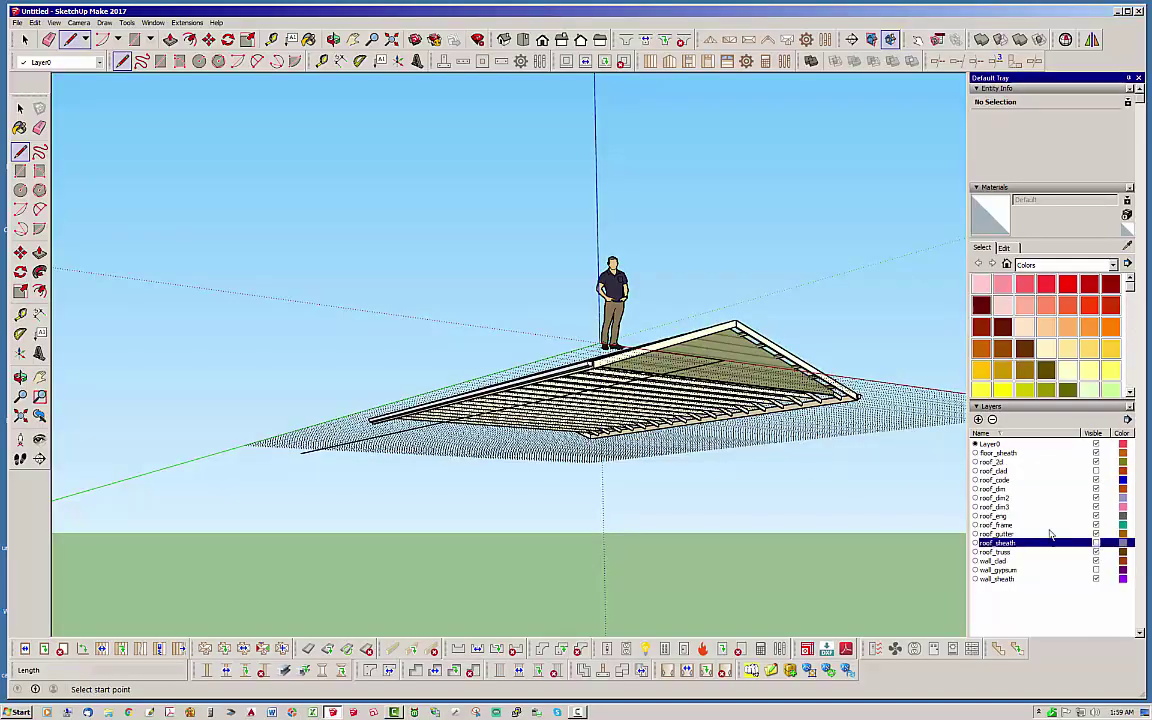
{"action": "middle_click_drag", "start_coordinate": [491, 312], "coordinate": [694, 514]}
{"action": "scroll", "coordinate": [625, 398], "scroll_direction": "up", "scroll_amount": 1}
{"action": "scroll", "coordinate": [655, 395], "scroll_direction": "up", "scroll_amount": 3}
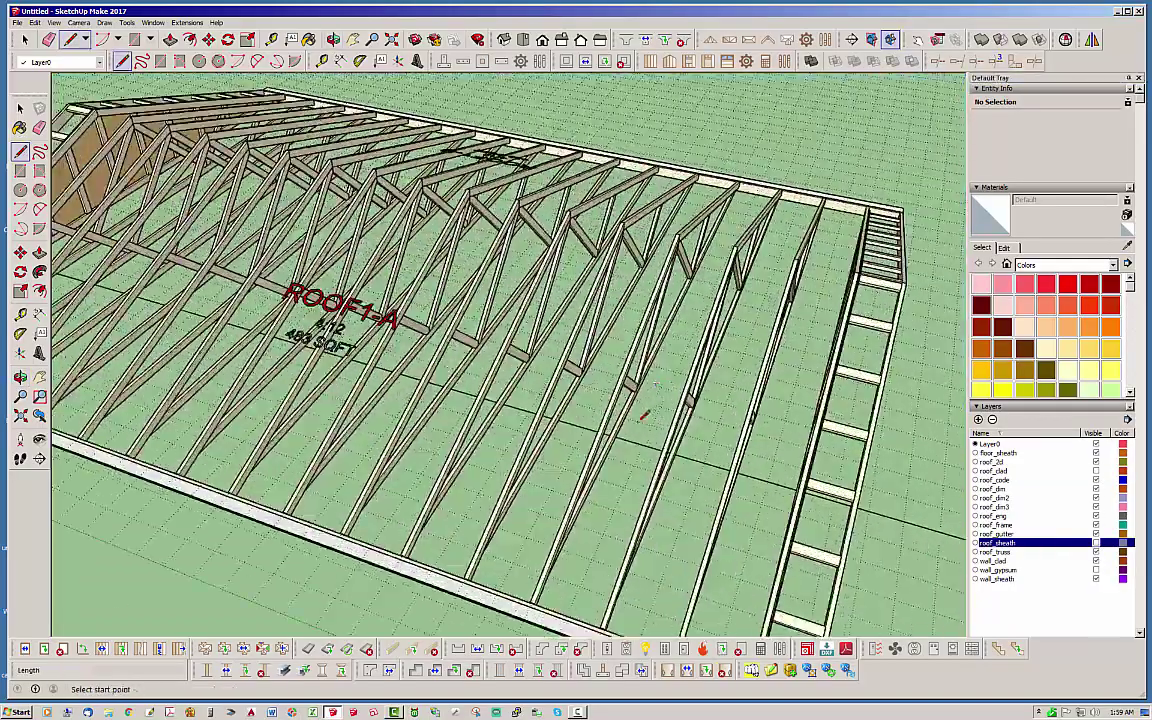
{"action": "middle_click_drag", "start_coordinate": [640, 422], "coordinate": [638, 458]}
Draw a vertical line about 7' 7" long from the long reference line up between the trusses and above the roof, near one end
{"action": "key", "text": "l"}
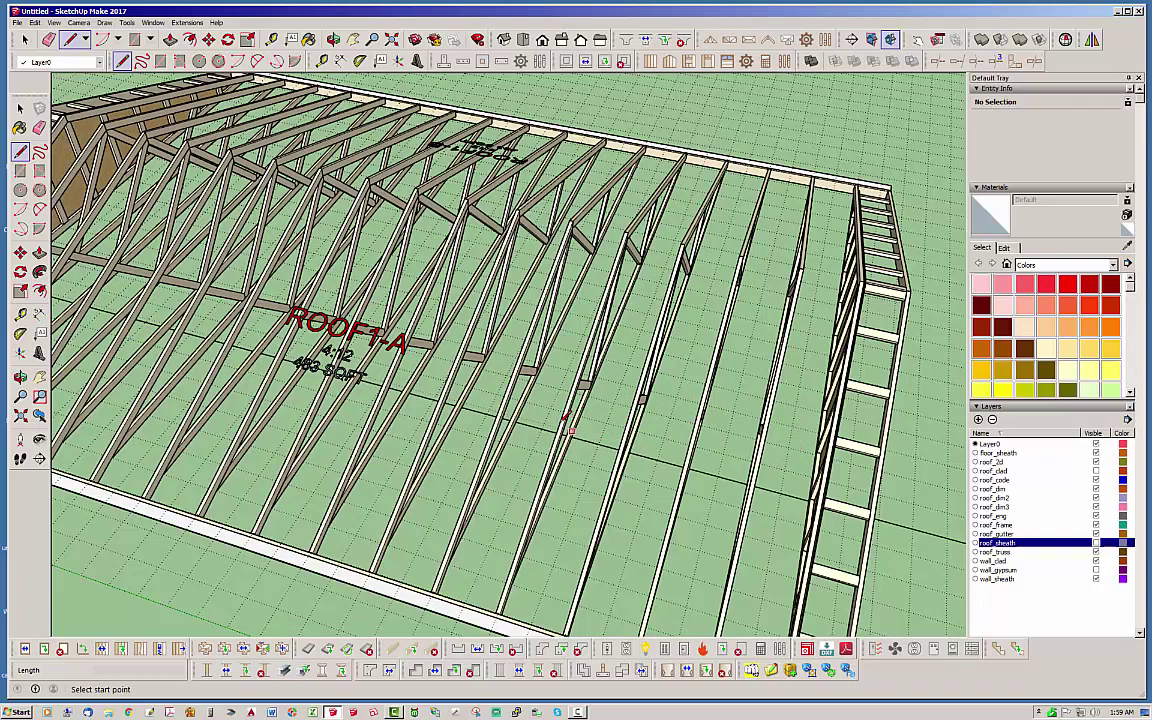
{"action": "scroll", "coordinate": [650, 398], "scroll_direction": "up", "scroll_amount": 3}
{"action": "middle_click_drag", "start_coordinate": [597, 399], "coordinate": [600, 480]}
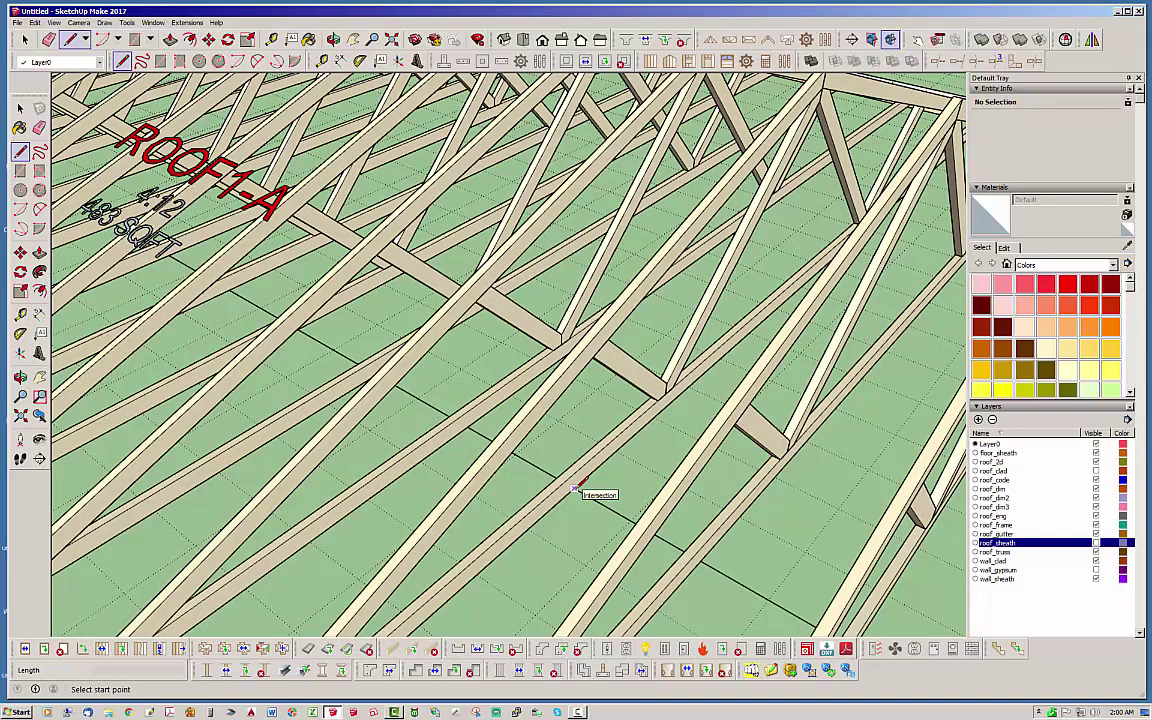
{"action": "scroll", "coordinate": [604, 404], "scroll_direction": "down", "scroll_amount": 5}
{"action": "middle_click_drag", "start_coordinate": [606, 404], "coordinate": [672, 354]}
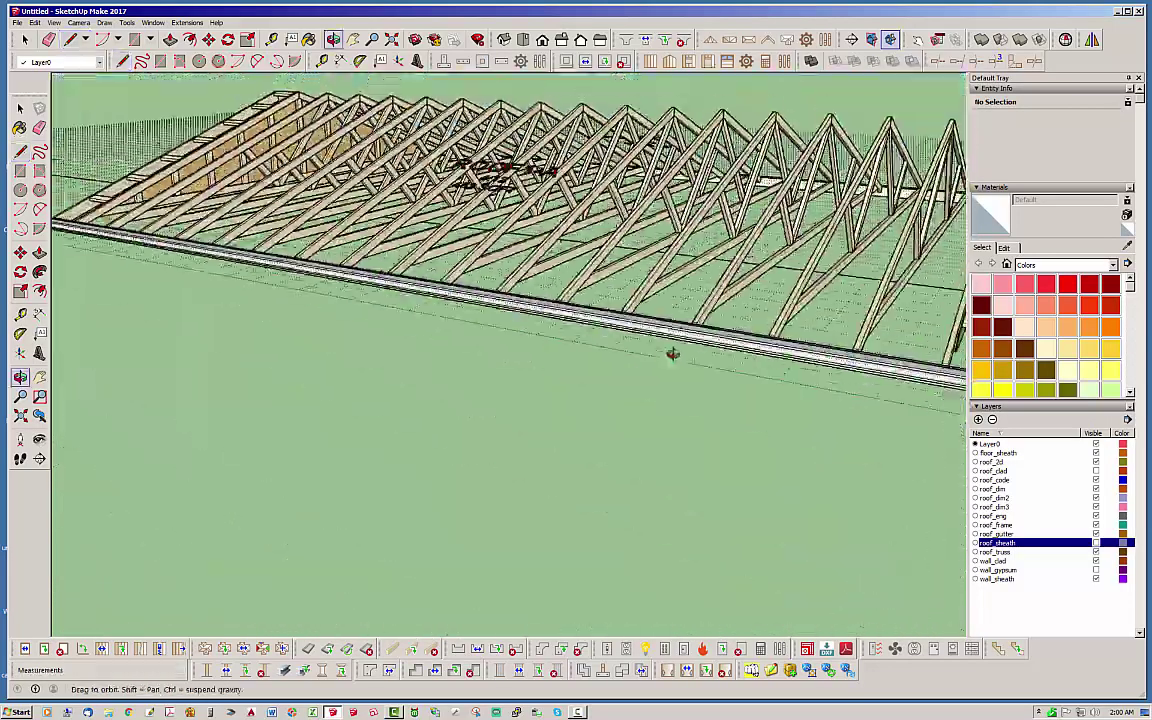
{"action": "scroll", "coordinate": [674, 376], "scroll_direction": "down", "scroll_amount": 4}
{"action": "left_click", "coordinate": [699, 305]}
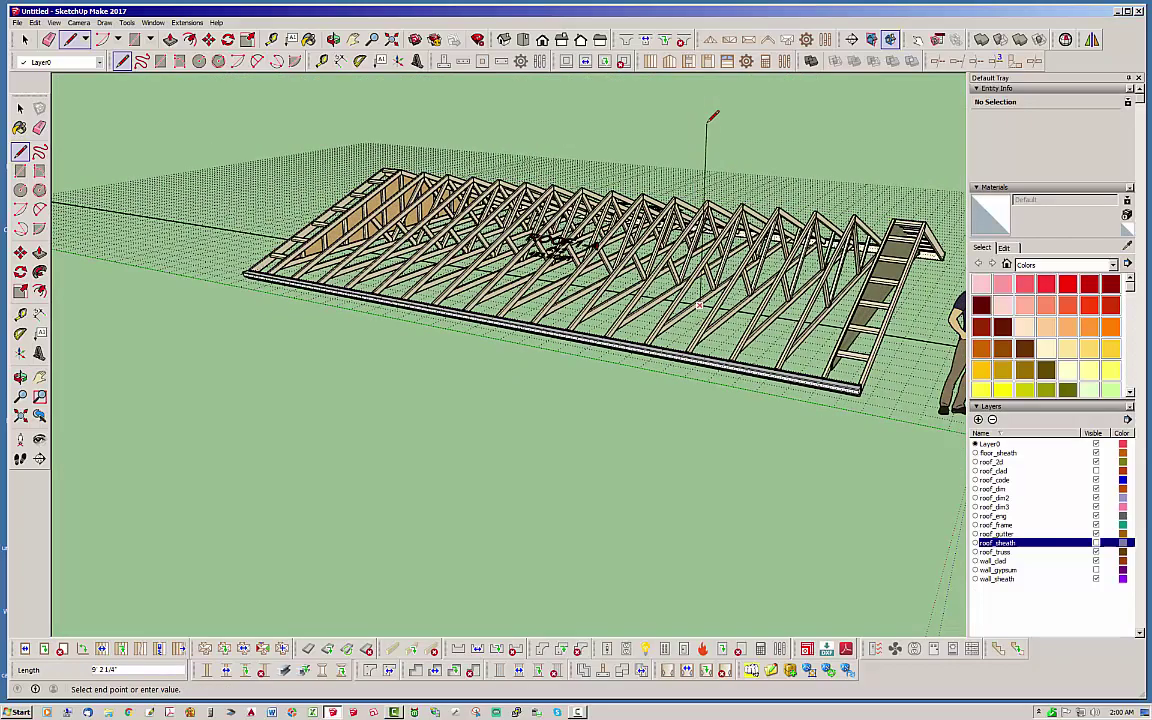
{"action": "middle_click_drag", "start_coordinate": [712, 117], "coordinate": [700, 142]}
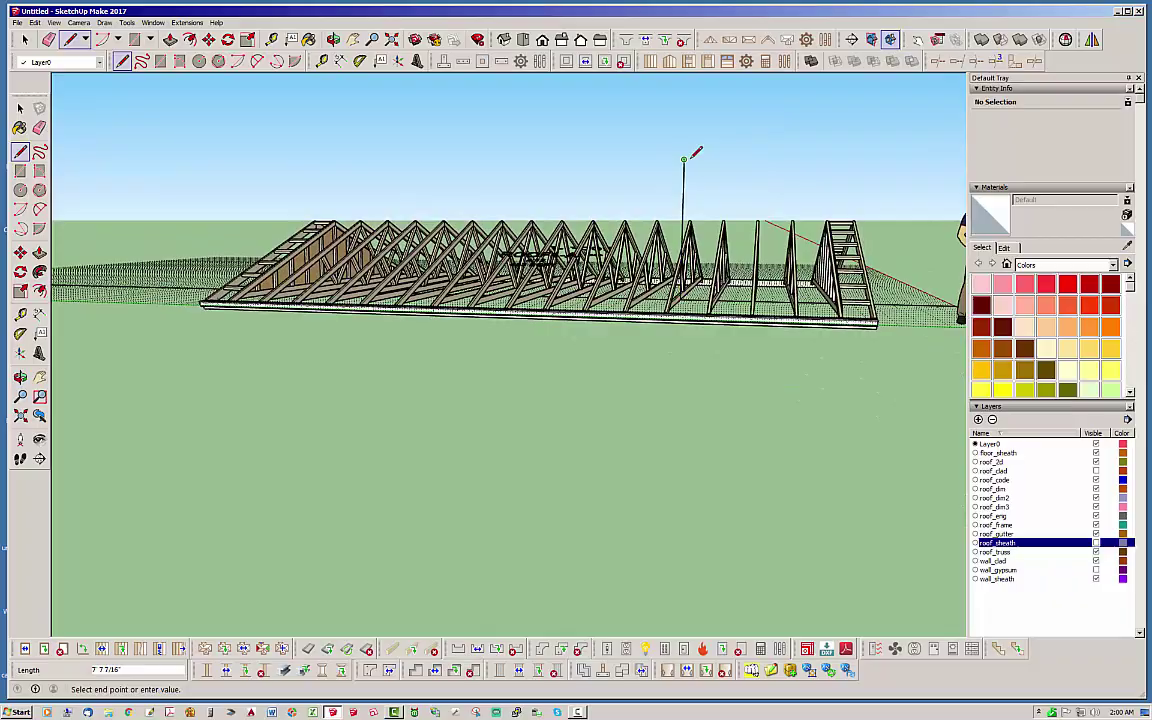
{"action": "middle_click_drag", "start_coordinate": [684, 158], "coordinate": [458, 307]}
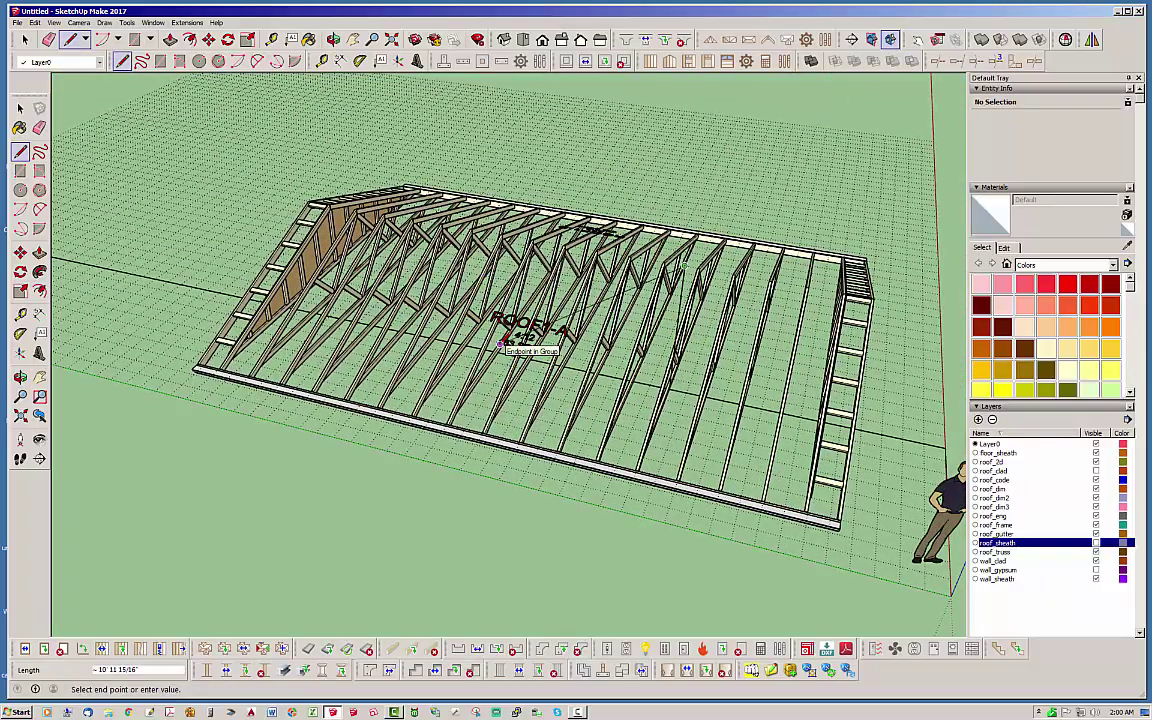
{"action": "key", "text": "Escape"}
Draw a second vertical line from the long reference line up between two trusses near the opposite gable end, extending above the ridge
{"action": "middle_click_drag", "start_coordinate": [500, 344], "coordinate": [650, 356]}
{"action": "scroll", "coordinate": [296, 354], "scroll_direction": "up", "scroll_amount": 4}
{"action": "middle_click_drag", "start_coordinate": [296, 360], "coordinate": [326, 380]}
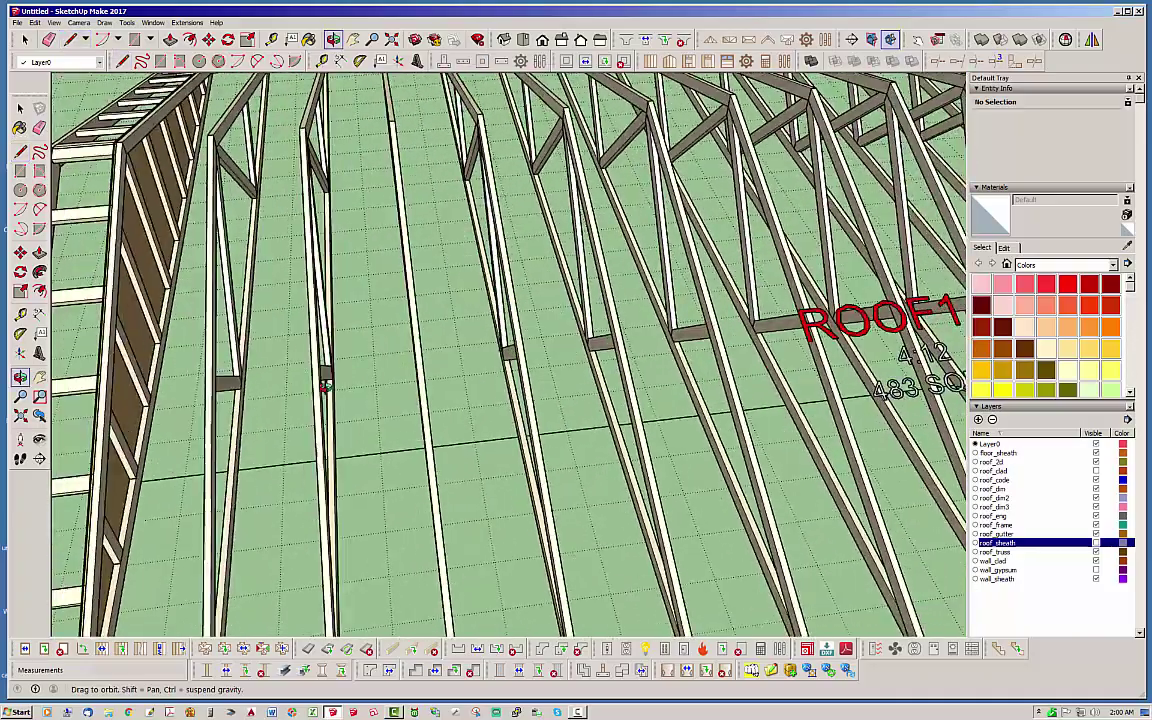
{"action": "scroll", "coordinate": [410, 404], "scroll_direction": "down", "scroll_amount": 3}
{"action": "mouse_move", "coordinate": [424, 430]}
{"action": "middle_mouse_down"}
{"action": "mouse_move", "coordinate": [357, 432]}
{"action": "mouse_move", "coordinate": [375, 375]}
{"action": "middle_mouse_up"}
{"action": "key", "text": "l"}
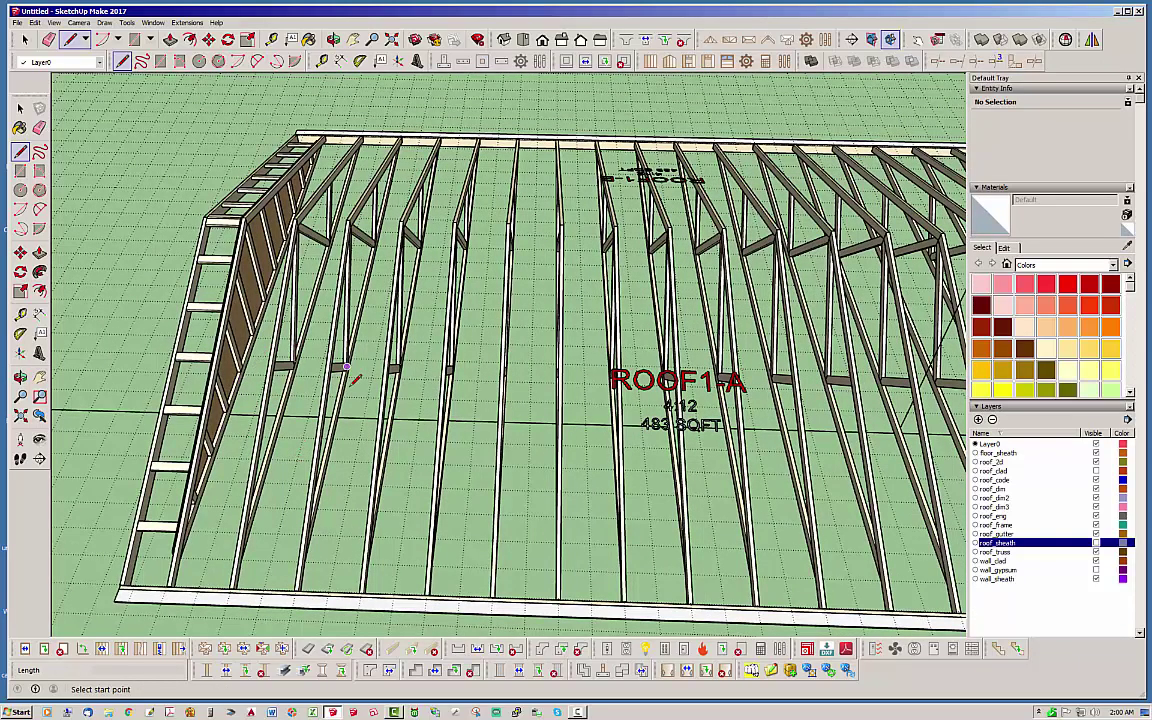
{"action": "scroll", "coordinate": [366, 366], "scroll_direction": "up", "scroll_amount": 5}
{"action": "mouse_move", "coordinate": [366, 366]}
{"action": "middle_mouse_down"}
{"action": "mouse_move", "coordinate": [339, 404]}
{"action": "mouse_move", "coordinate": [362, 380]}
{"action": "middle_mouse_up"}
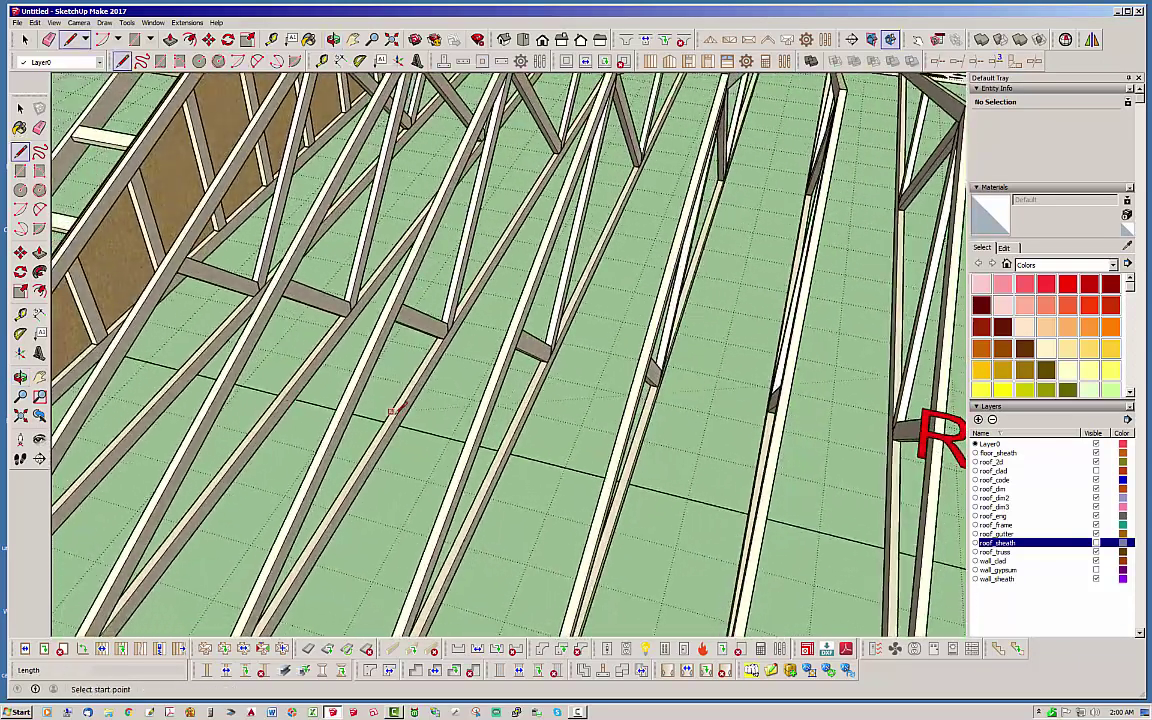
{"action": "left_click", "coordinate": [399, 425]}
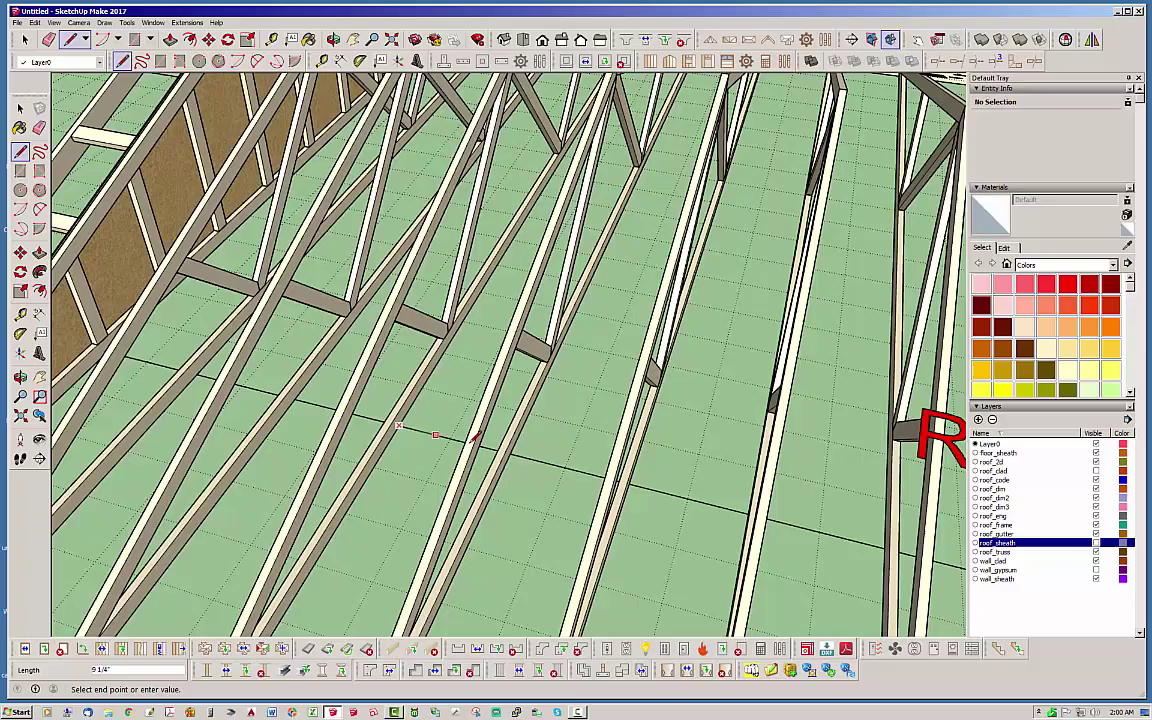
{"action": "scroll", "coordinate": [450, 472], "scroll_direction": "down", "scroll_amount": 3}
{"action": "middle_click_drag", "start_coordinate": [450, 472], "coordinate": [493, 181]}
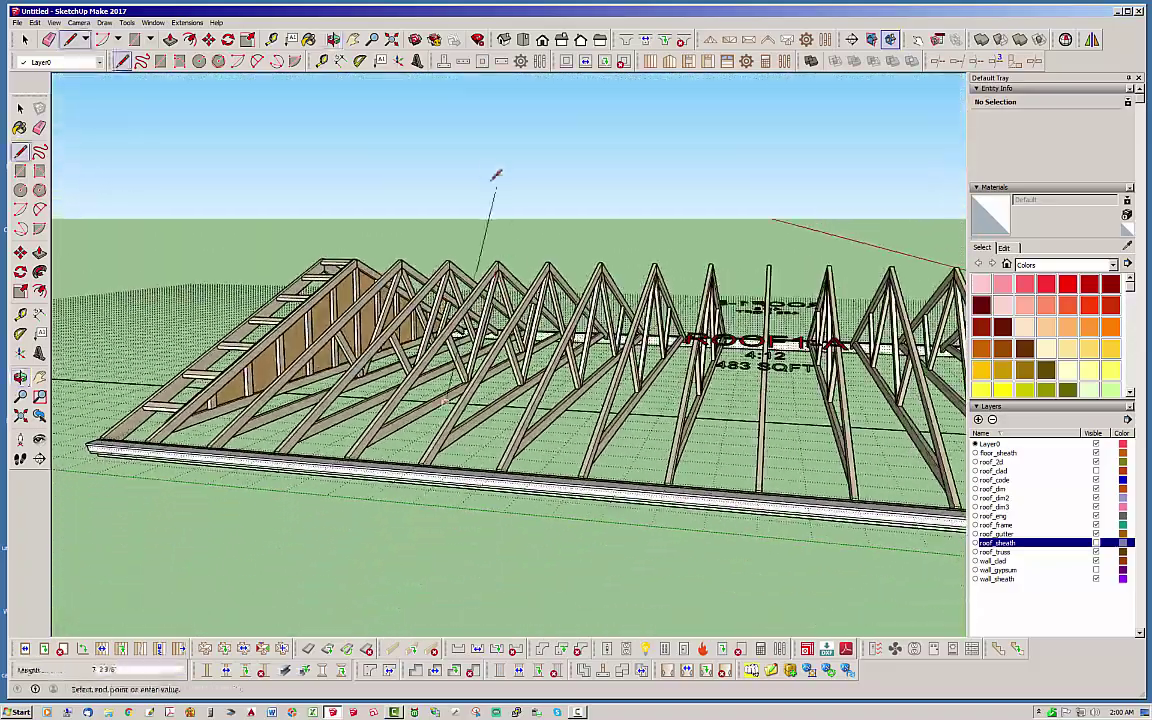
{"action": "left_click", "coordinate": [443, 163]}
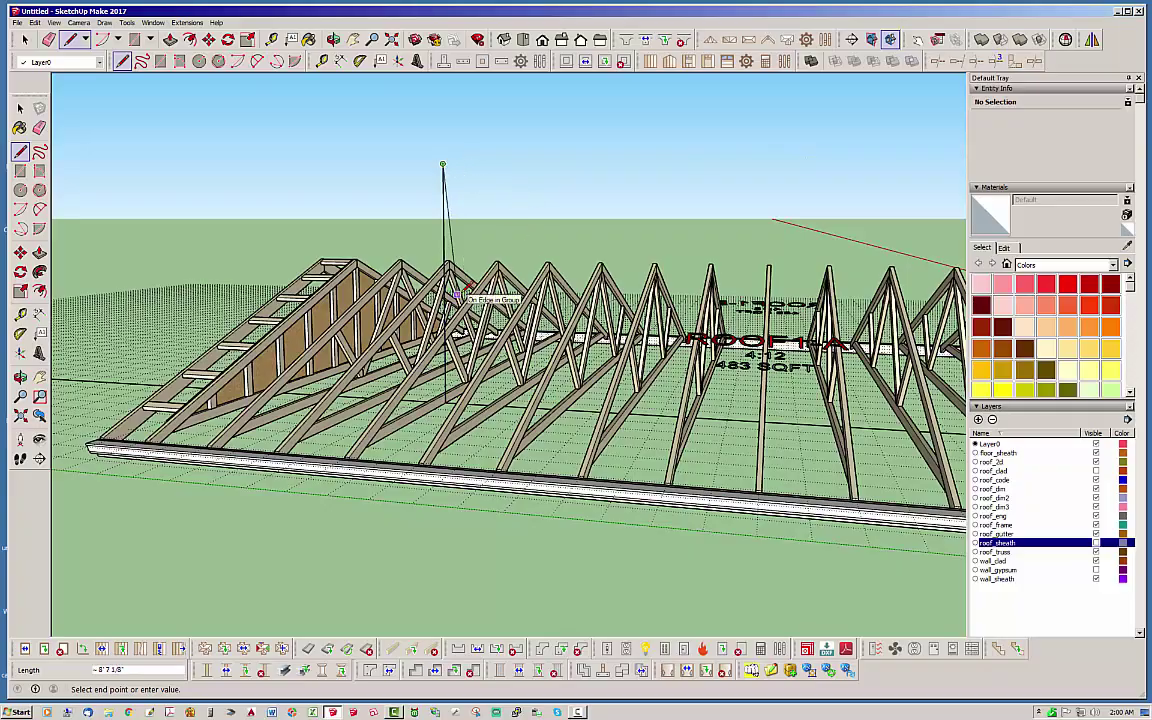
{"action": "key", "text": "space"}
Show the roof_clad layer and view where the two vertical lines pierce the roof surface
{"action": "middle_click_drag", "start_coordinate": [457, 296], "coordinate": [475, 471]}
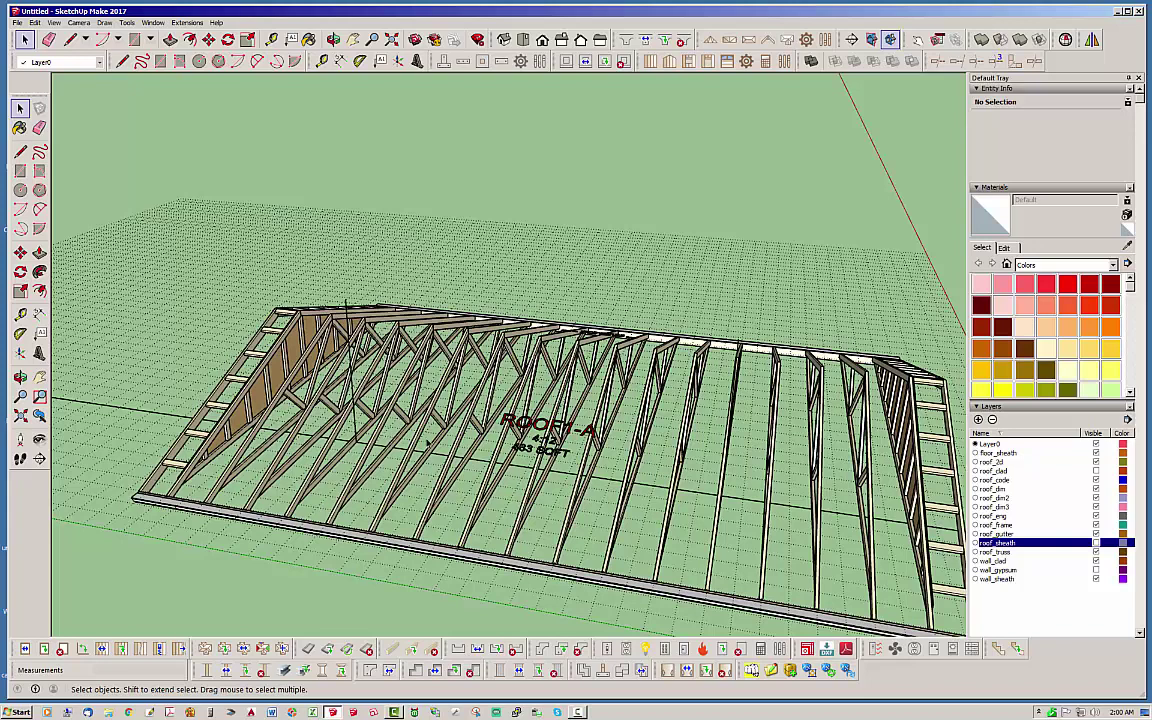
{"action": "middle_click_drag", "start_coordinate": [426, 443], "coordinate": [670, 438]}
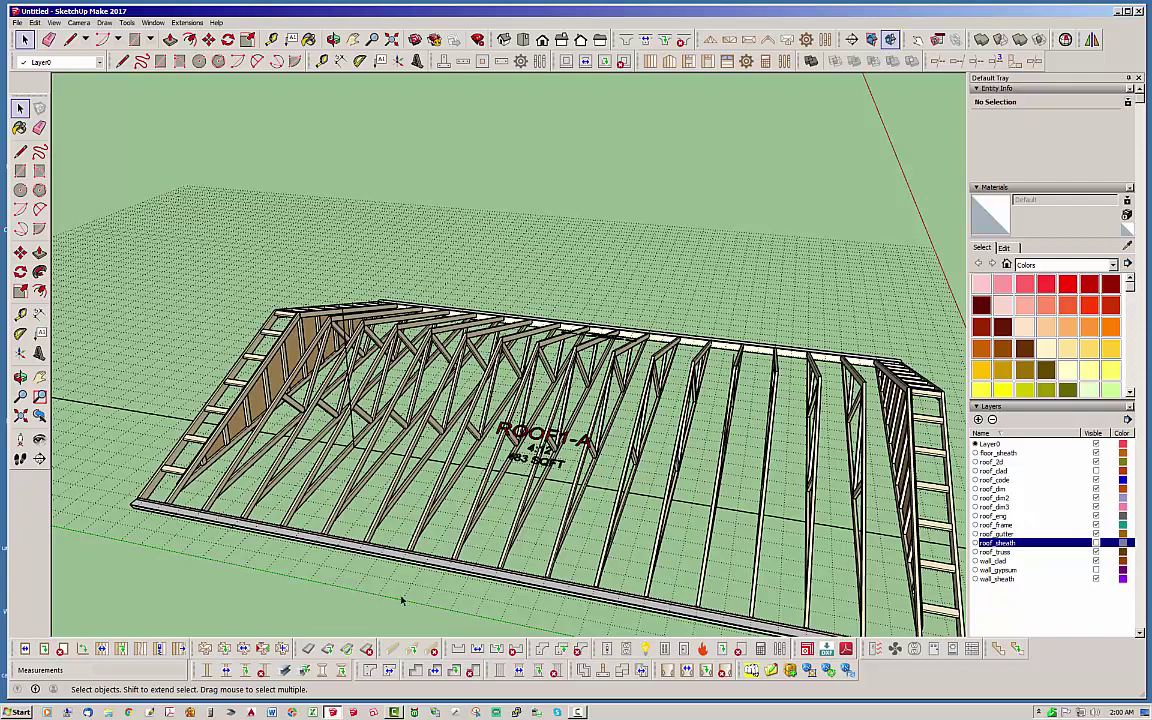
{"action": "left_click", "coordinate": [1096, 471]}
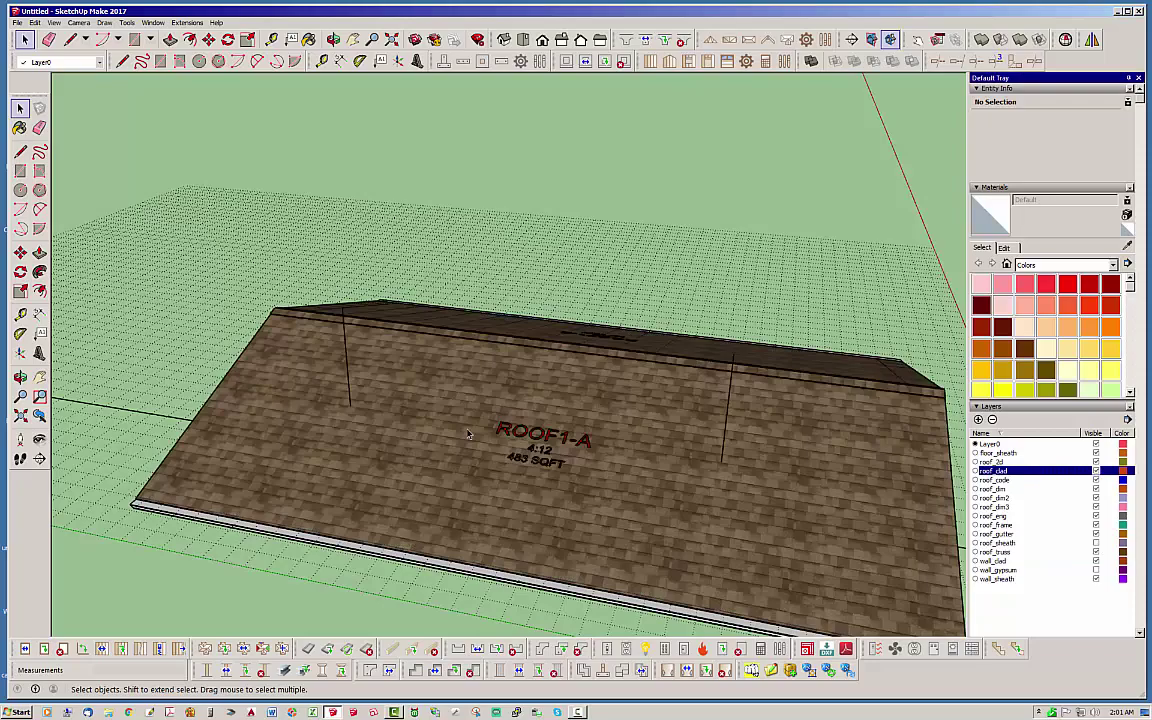
{"action": "middle_click_drag", "start_coordinate": [811, 419], "coordinate": [858, 492]}
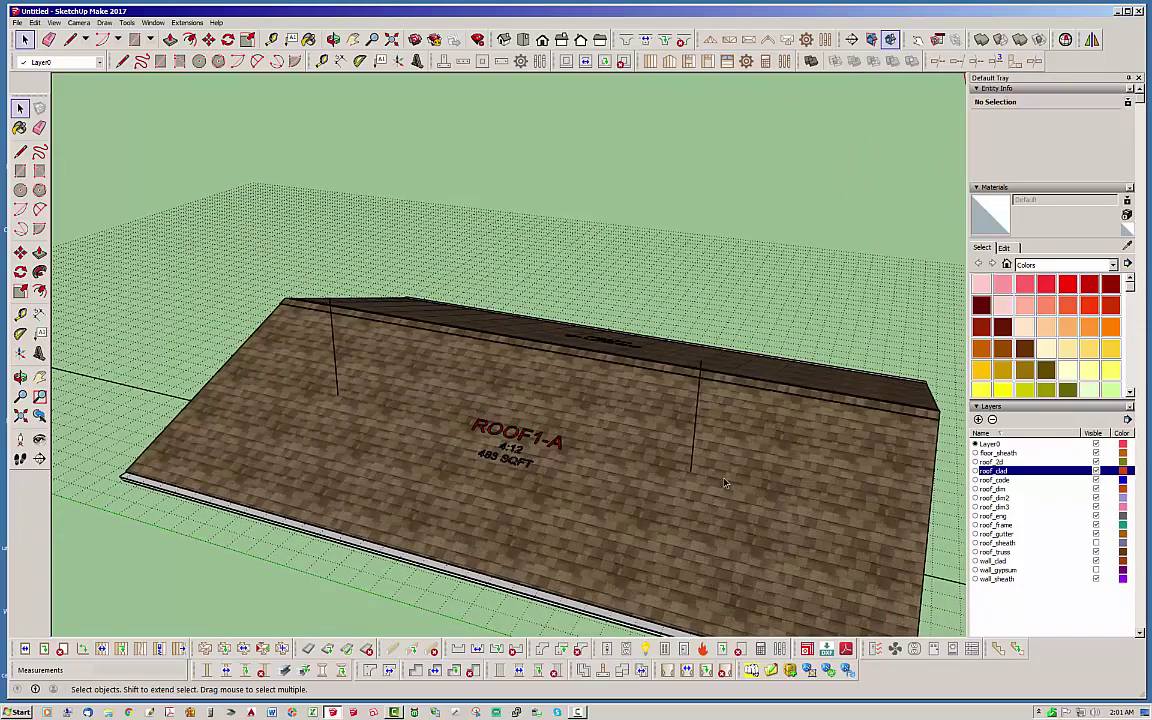
{"action": "middle_click_drag", "start_coordinate": [726, 484], "coordinate": [398, 462]}
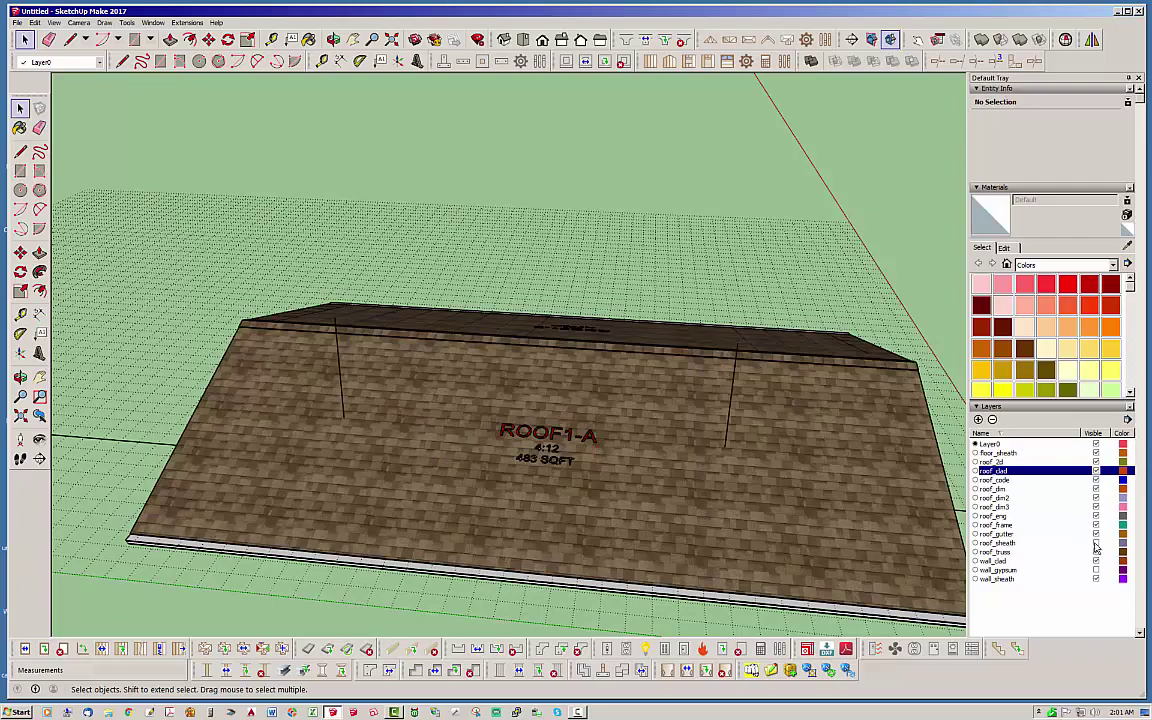
Turn the roof_sheath layer on and off again while viewing the roof from beneath
{"action": "middle_click_drag", "start_coordinate": [792, 479], "coordinate": [525, 215]}
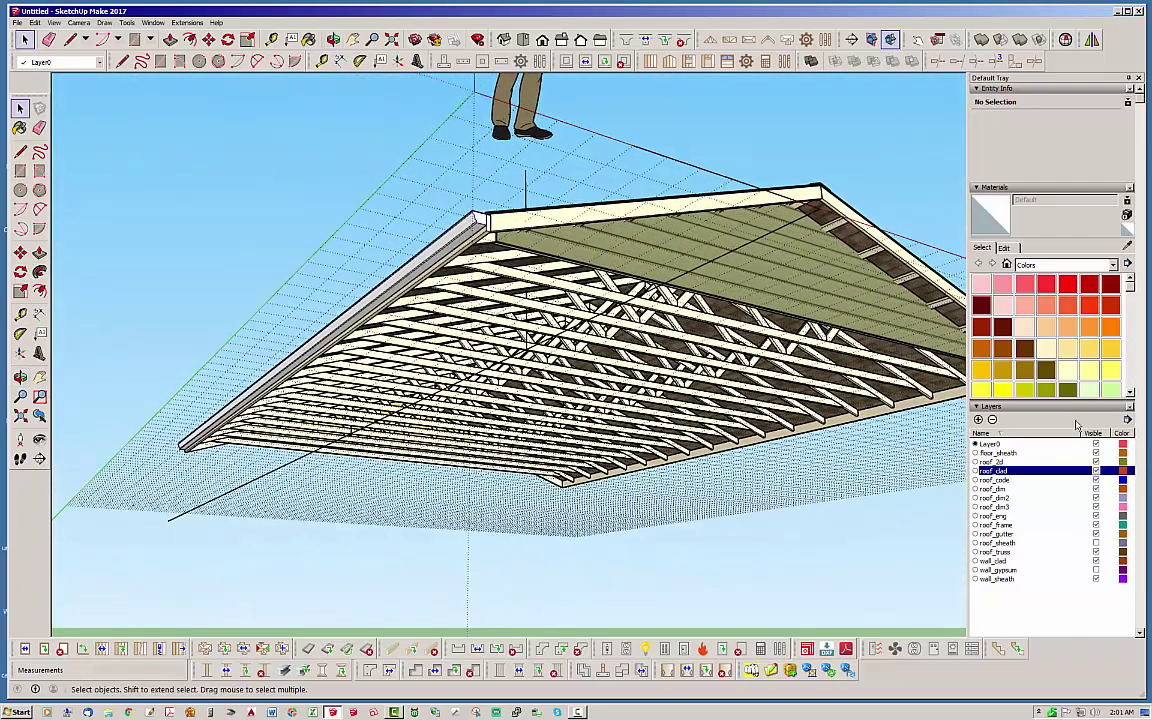
{"action": "left_click", "coordinate": [1097, 543]}
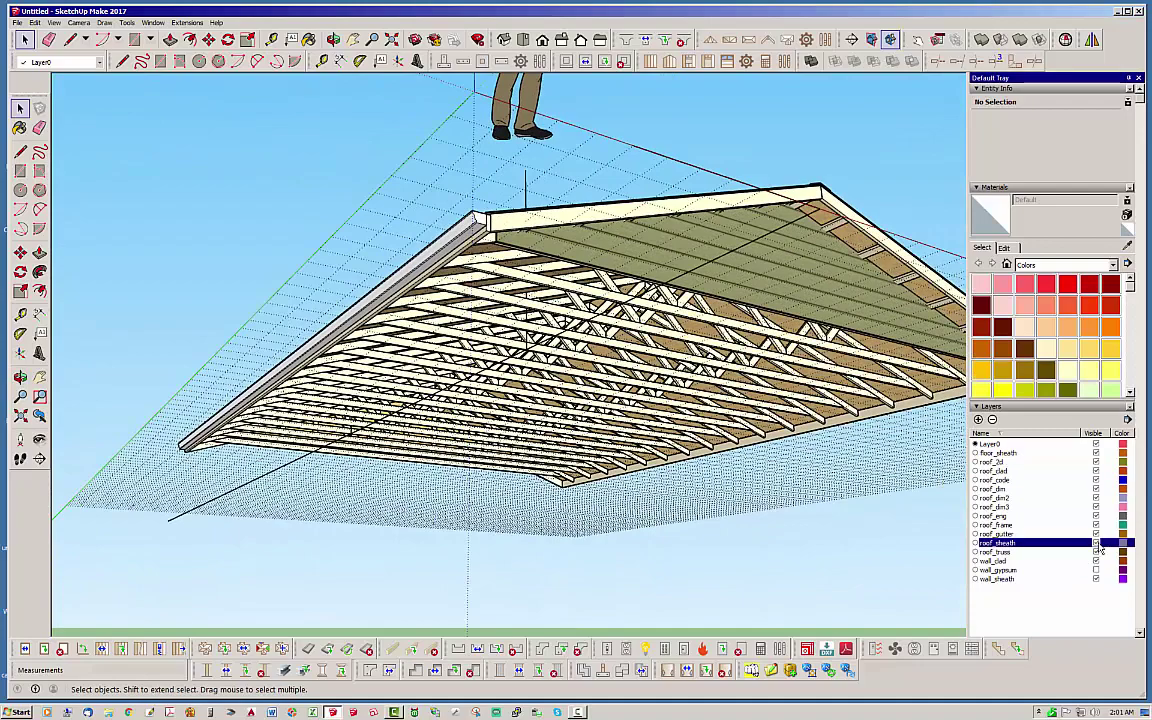
{"action": "left_click", "coordinate": [1096, 543]}
{"action": "middle_click_drag", "start_coordinate": [437, 211], "coordinate": [788, 606]}
{"action": "scroll", "coordinate": [788, 606], "scroll_direction": "down", "scroll_amount": 5}
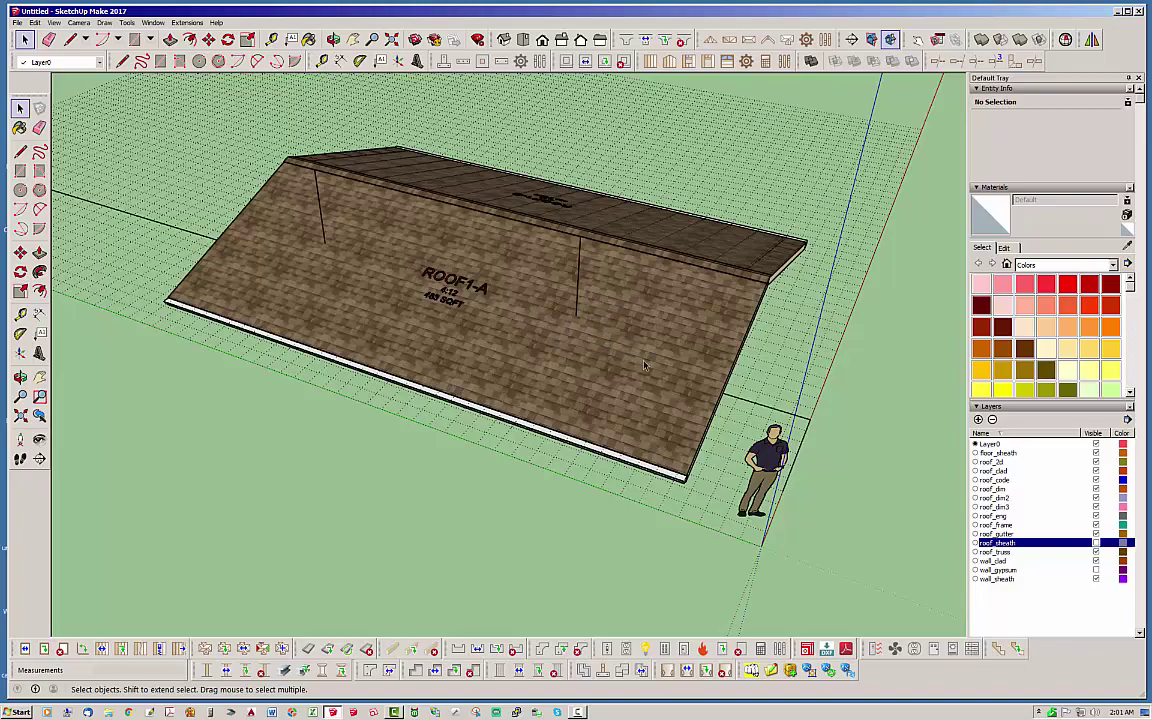
Place a rectangular VELUX_VCM_2246 skylight with 0.25 in offset and roof cut enabled where the near vertical line meets the ROOF1-A surface
{"action": "middle_click_drag", "start_coordinate": [583, 275], "coordinate": [614, 281]}
{"action": "scroll", "coordinate": [458, 144], "scroll_direction": "up", "scroll_amount": 4}
{"action": "middle_click_drag", "start_coordinate": [700, 391], "coordinate": [667, 339]}
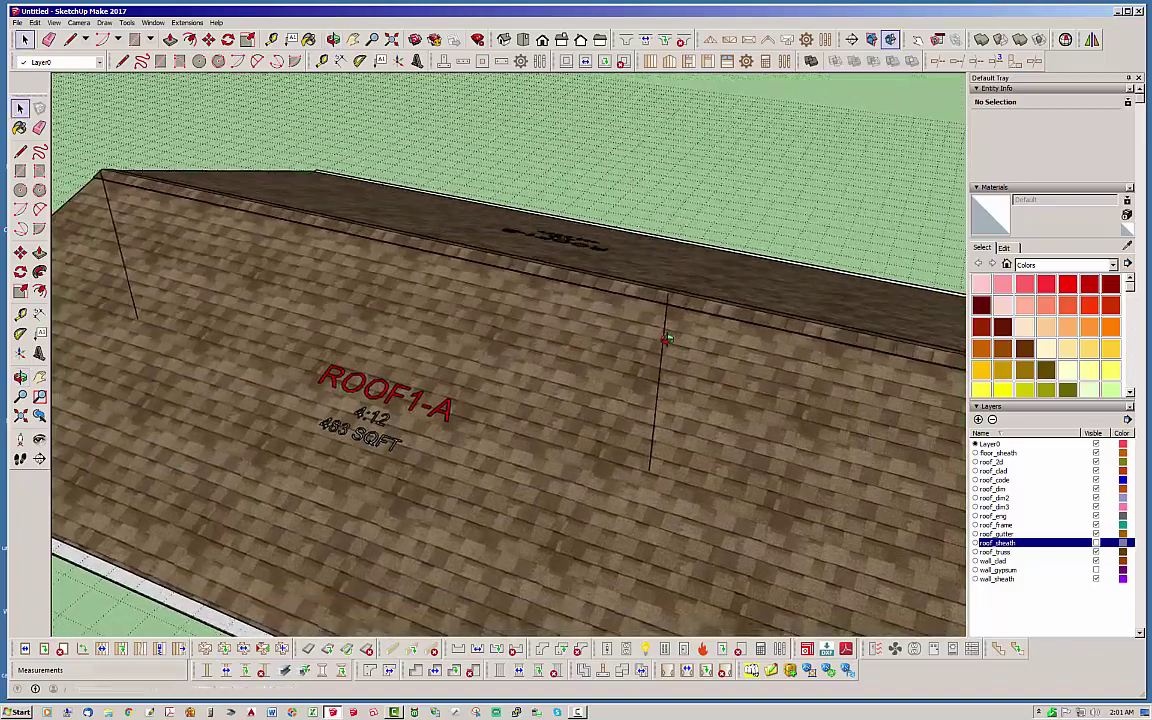
{"action": "middle_click_drag", "start_coordinate": [672, 450], "coordinate": [800, 480]}
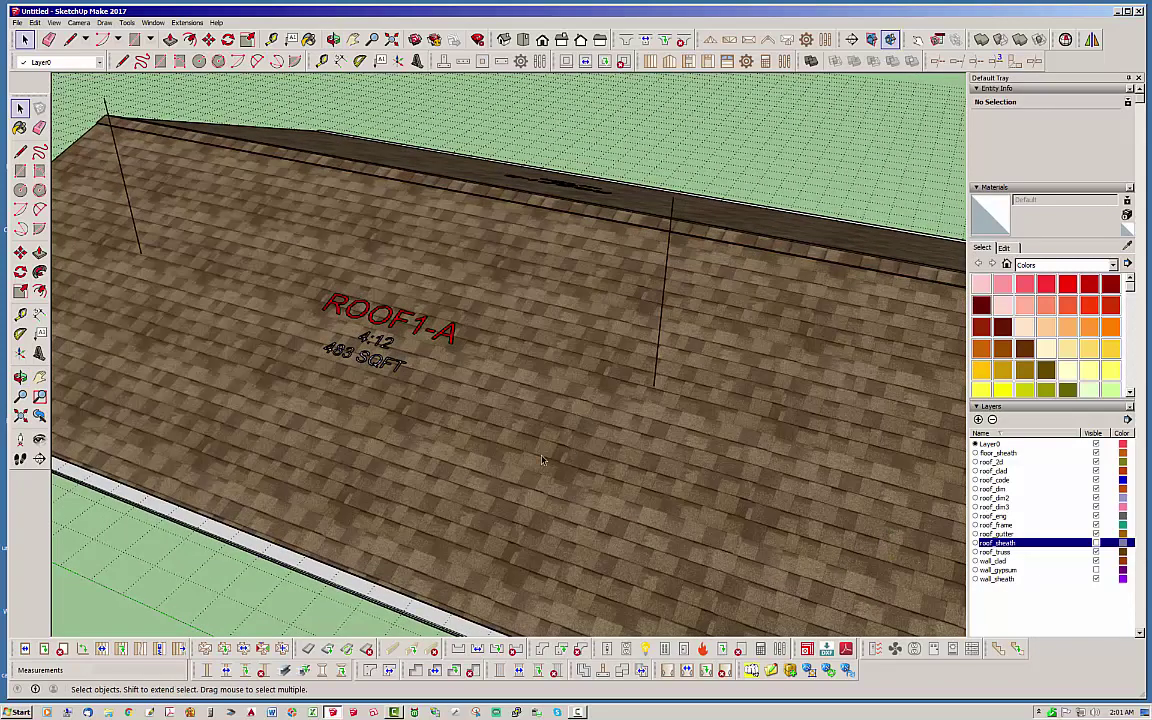
{"action": "left_click", "coordinate": [307, 650]}
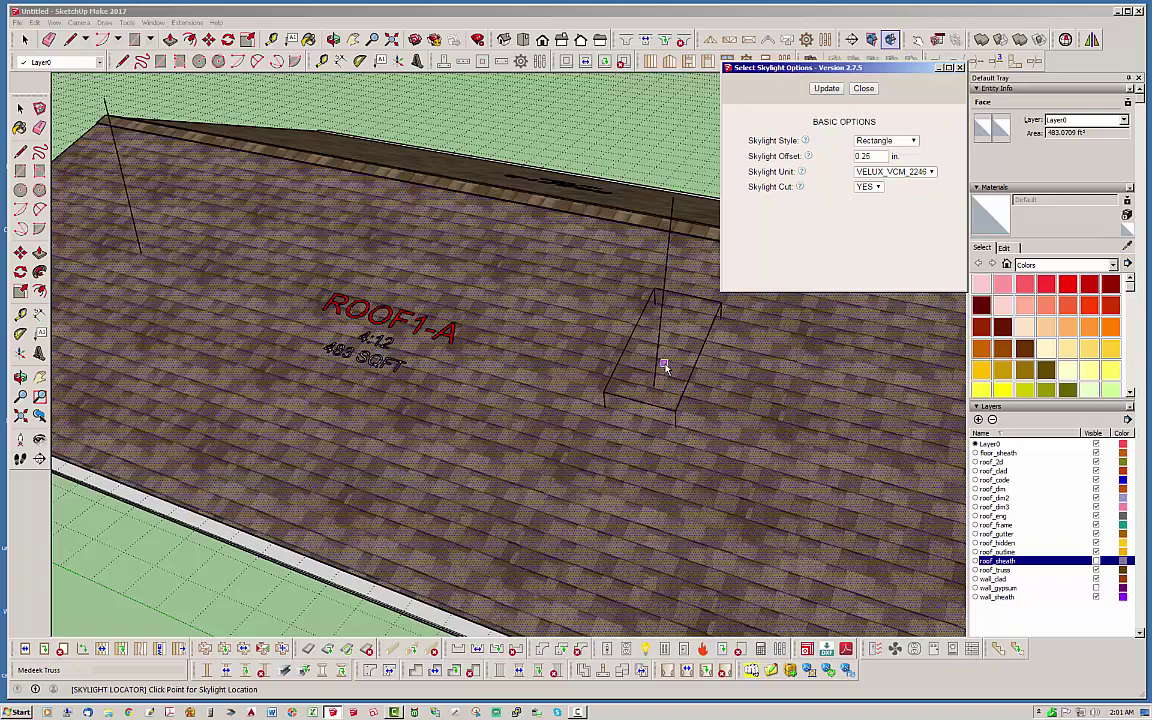
{"action": "scroll", "coordinate": [663, 360], "scroll_direction": "up", "scroll_amount": 1}
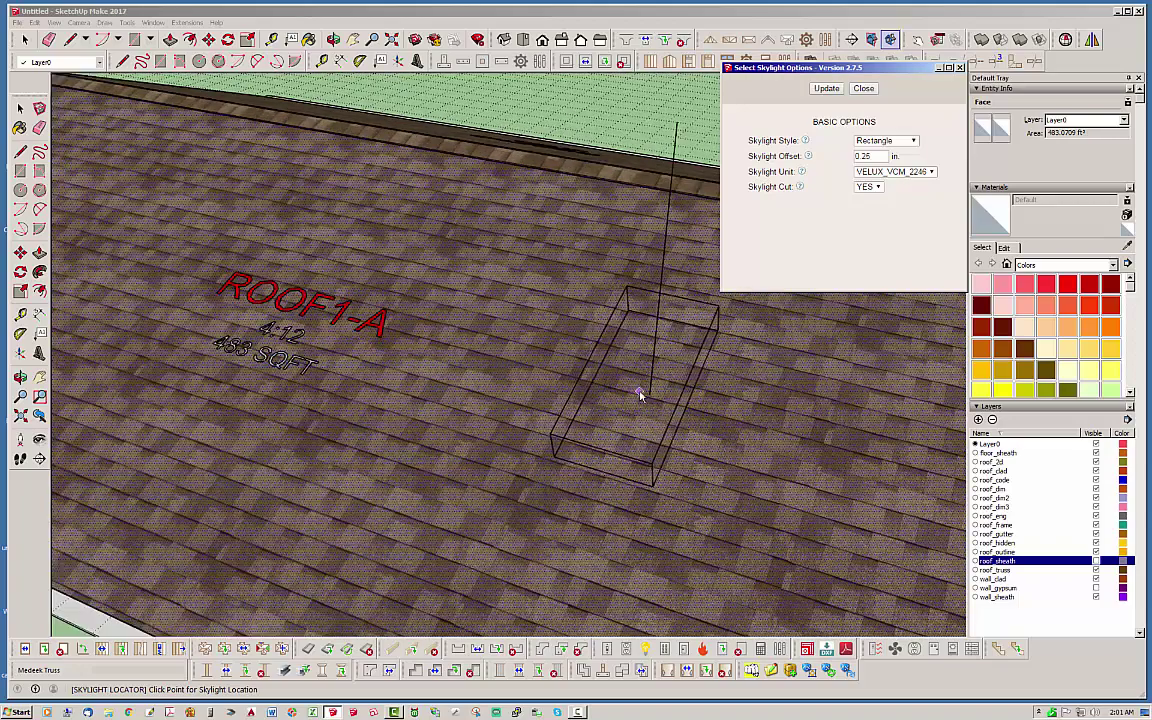
{"action": "scroll", "coordinate": [411, 419], "scroll_direction": "down", "scroll_amount": 5}
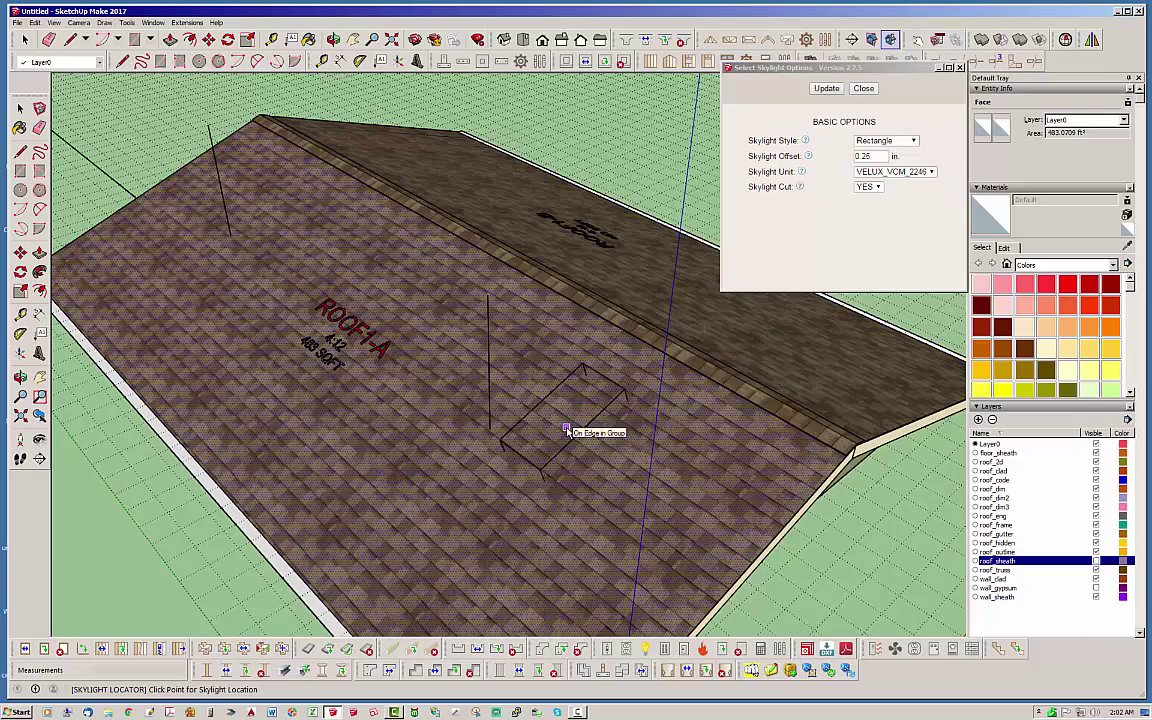
{"action": "middle_click_drag", "start_coordinate": [509, 450], "coordinate": [598, 460]}
{"action": "scroll", "coordinate": [598, 460], "scroll_direction": "up", "scroll_amount": 1}
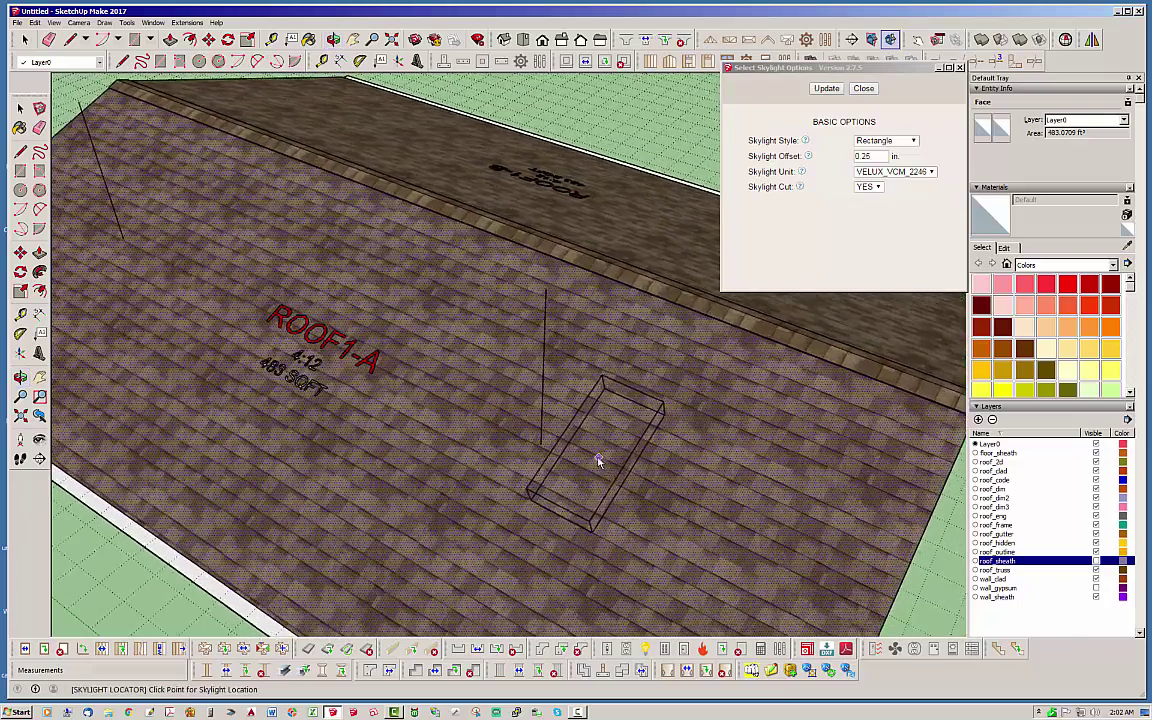
{"action": "scroll", "coordinate": [598, 461], "scroll_direction": "up", "scroll_amount": 1}
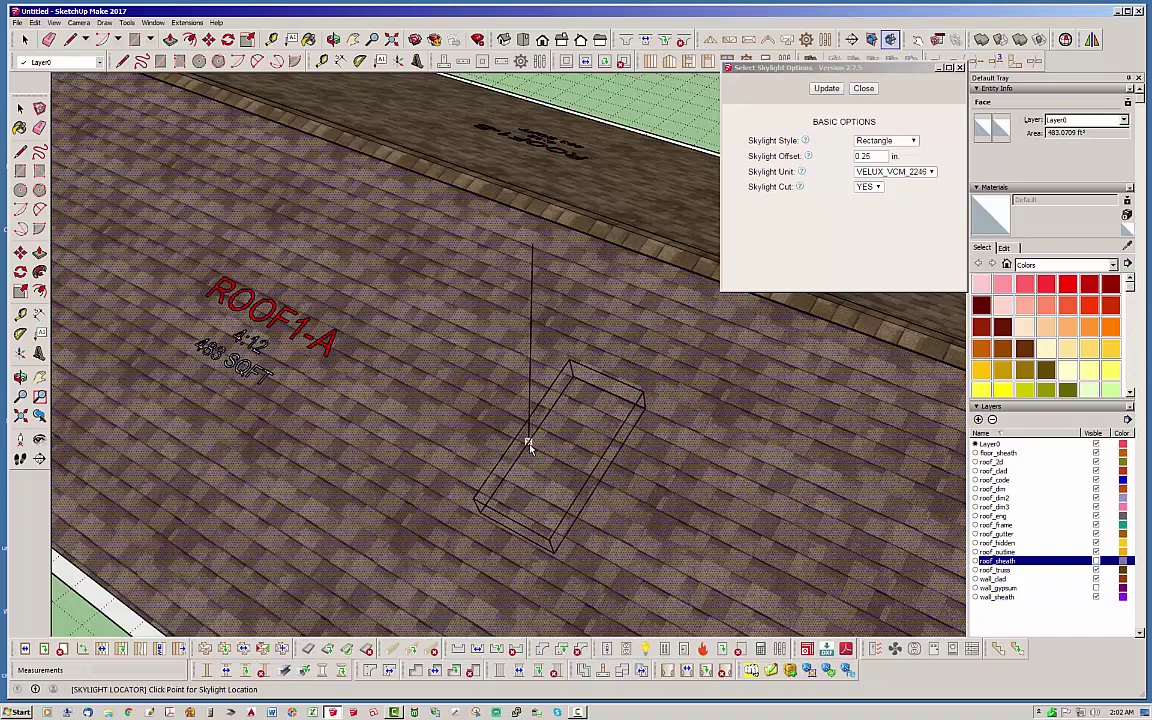
{"action": "scroll", "coordinate": [557, 441], "scroll_direction": "up", "scroll_amount": 5}
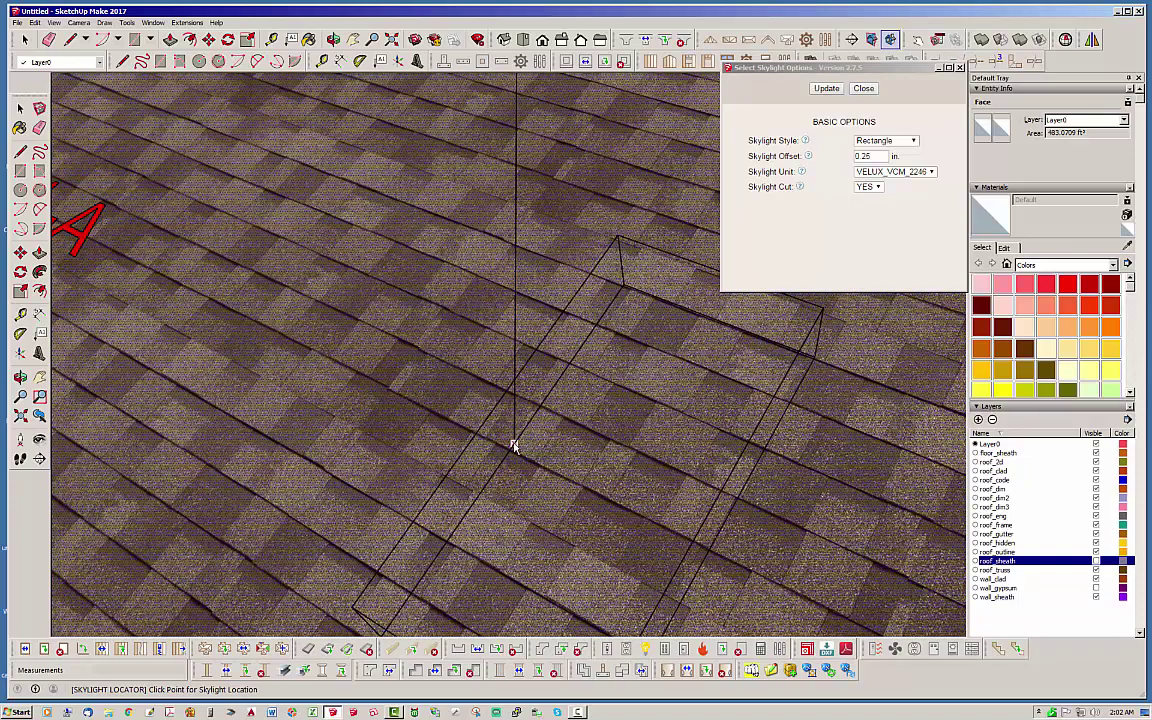
{"action": "left_click", "coordinate": [513, 446]}
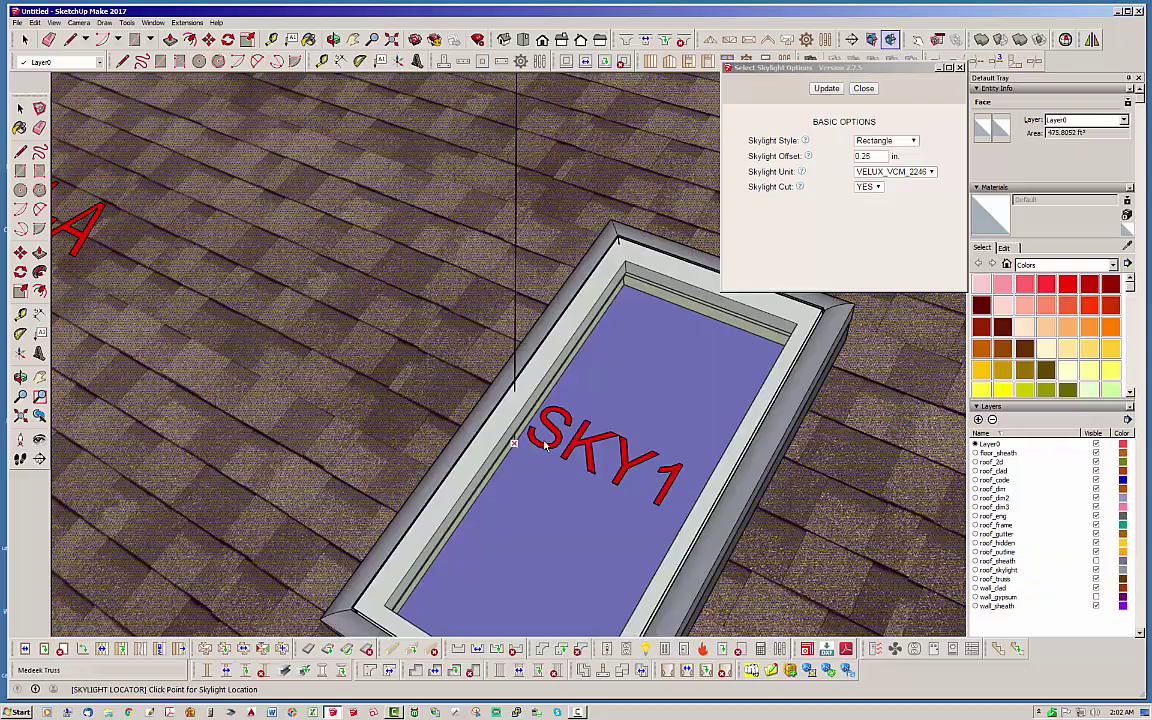
Place a rectangular VELUX_VCM_2234 skylight with 0.25 in offset and roof cut enabled where the far vertical line meets the ROOF1-A surface
{"action": "scroll", "coordinate": [545, 447], "scroll_direction": "down", "scroll_amount": 6}
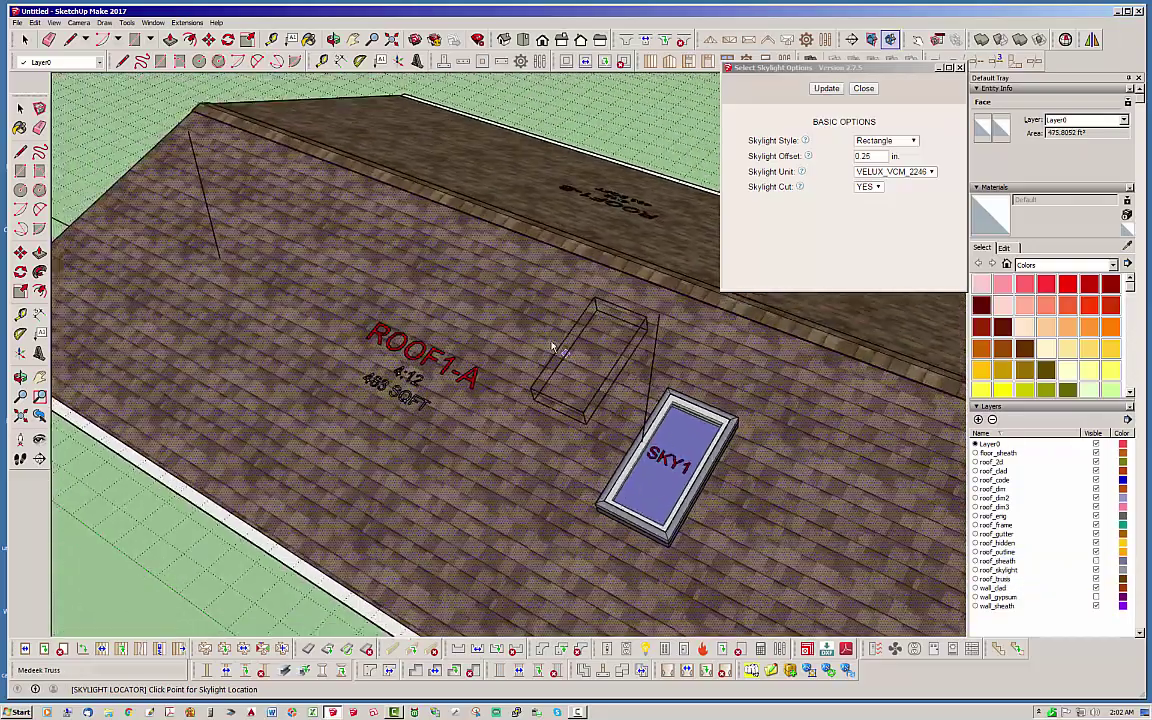
{"action": "scroll", "coordinate": [222, 262], "scroll_direction": "up", "scroll_amount": 5}
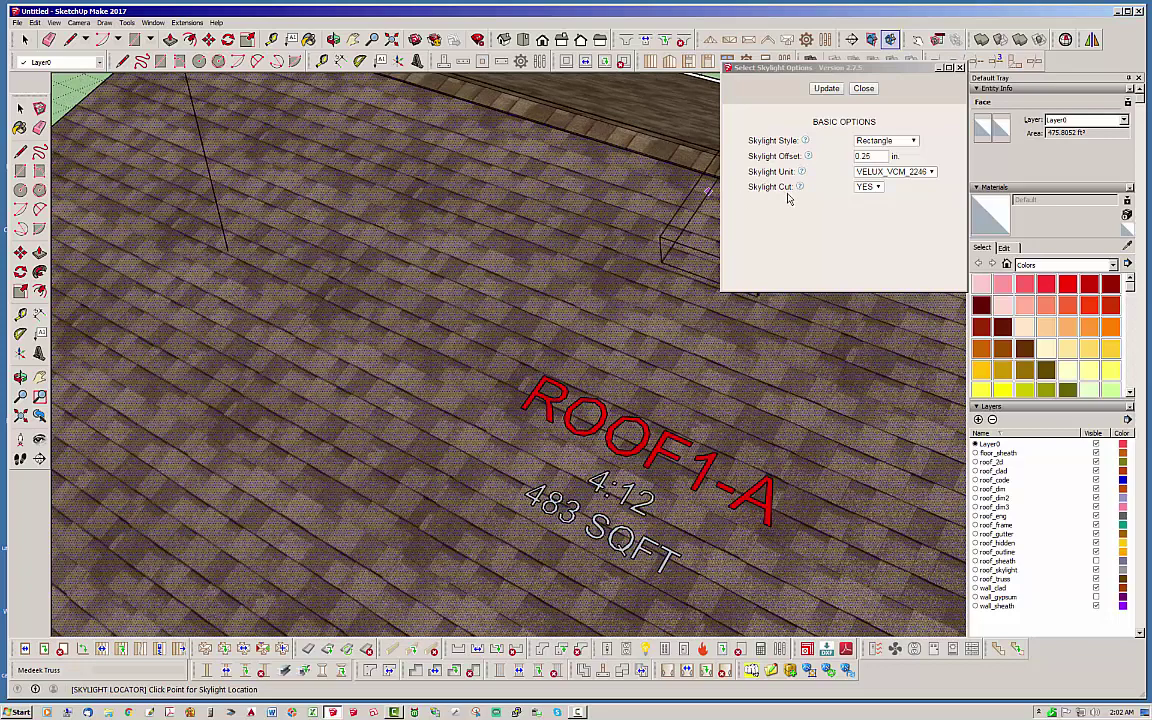
{"action": "left_click", "coordinate": [930, 172]}
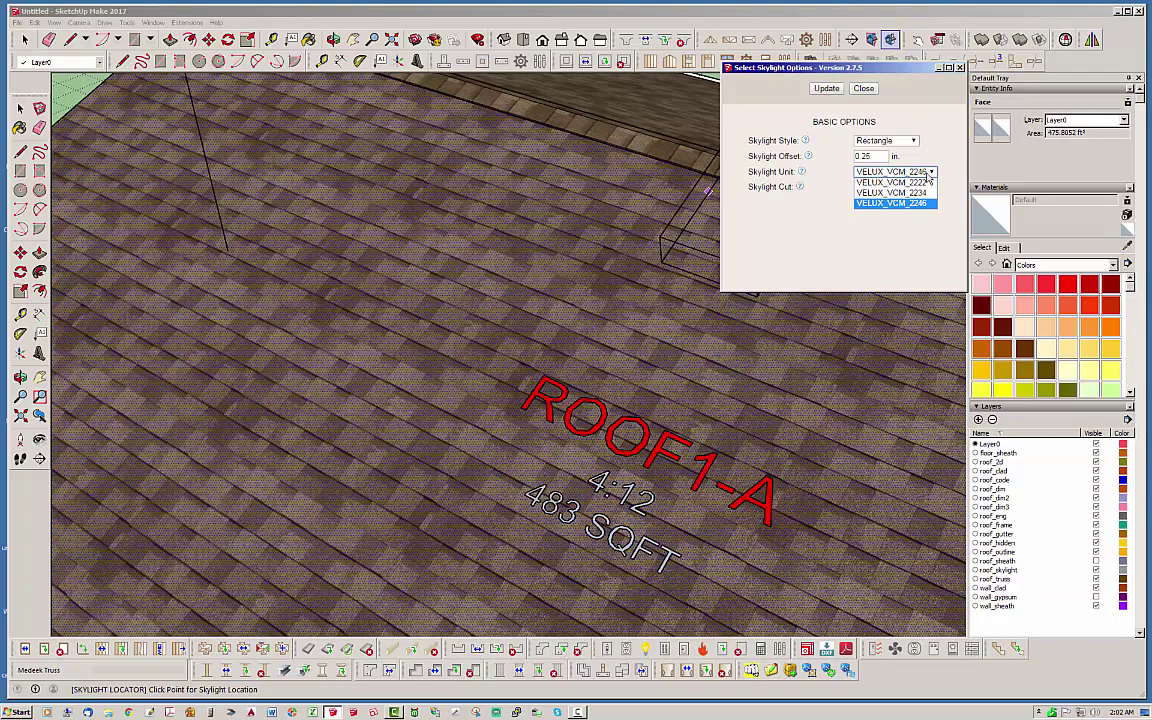
{"action": "left_click", "coordinate": [928, 193]}
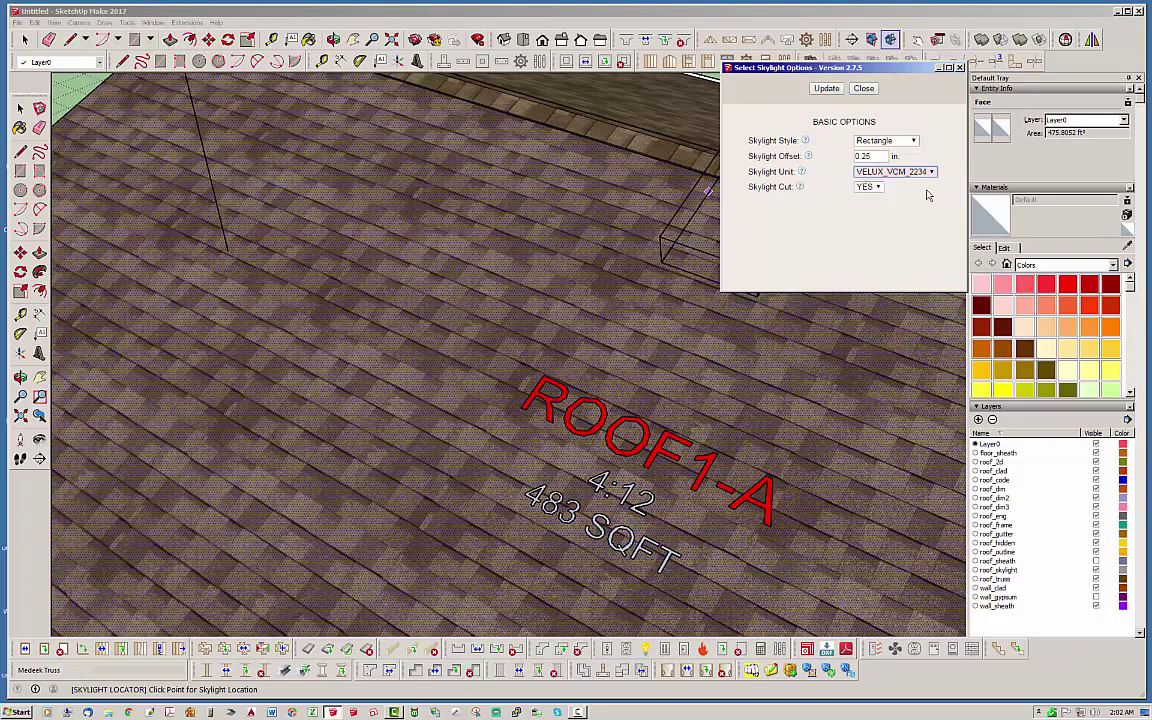
{"action": "left_click", "coordinate": [827, 89]}
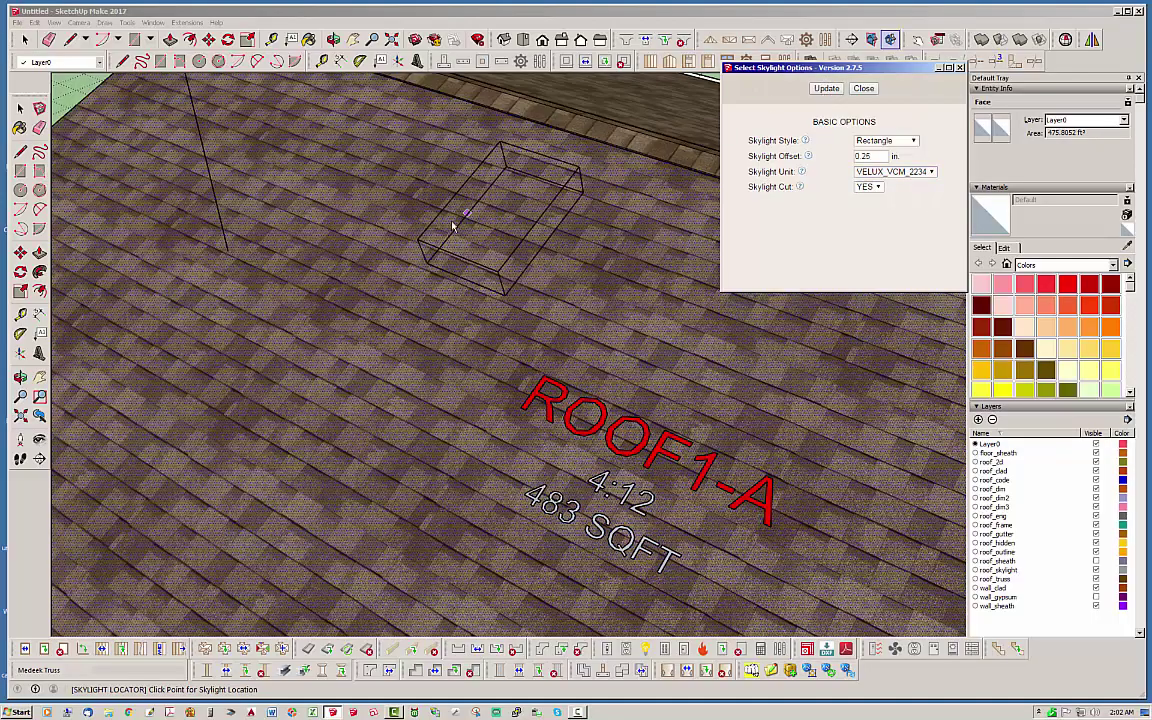
{"action": "middle_click_drag", "start_coordinate": [296, 280], "coordinate": [424, 360]}
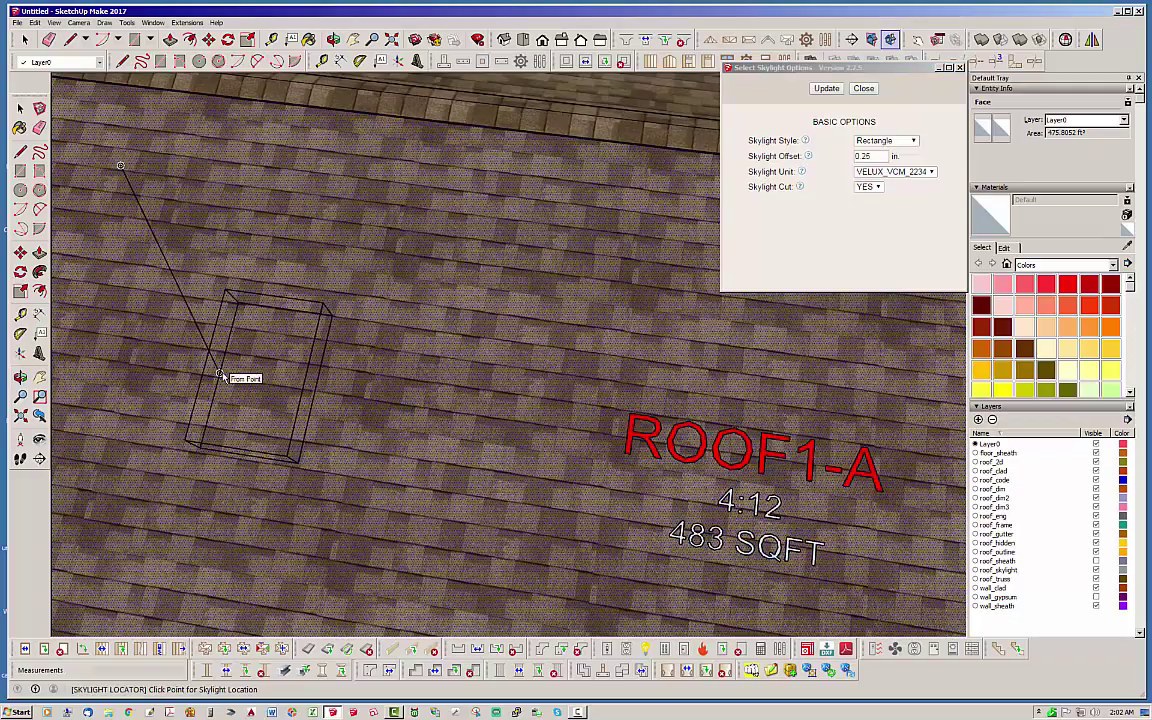
{"action": "scroll", "coordinate": [195, 362], "scroll_direction": "up", "scroll_amount": 4}
{"action": "scroll", "coordinate": [255, 393], "scroll_direction": "down", "scroll_amount": 2}
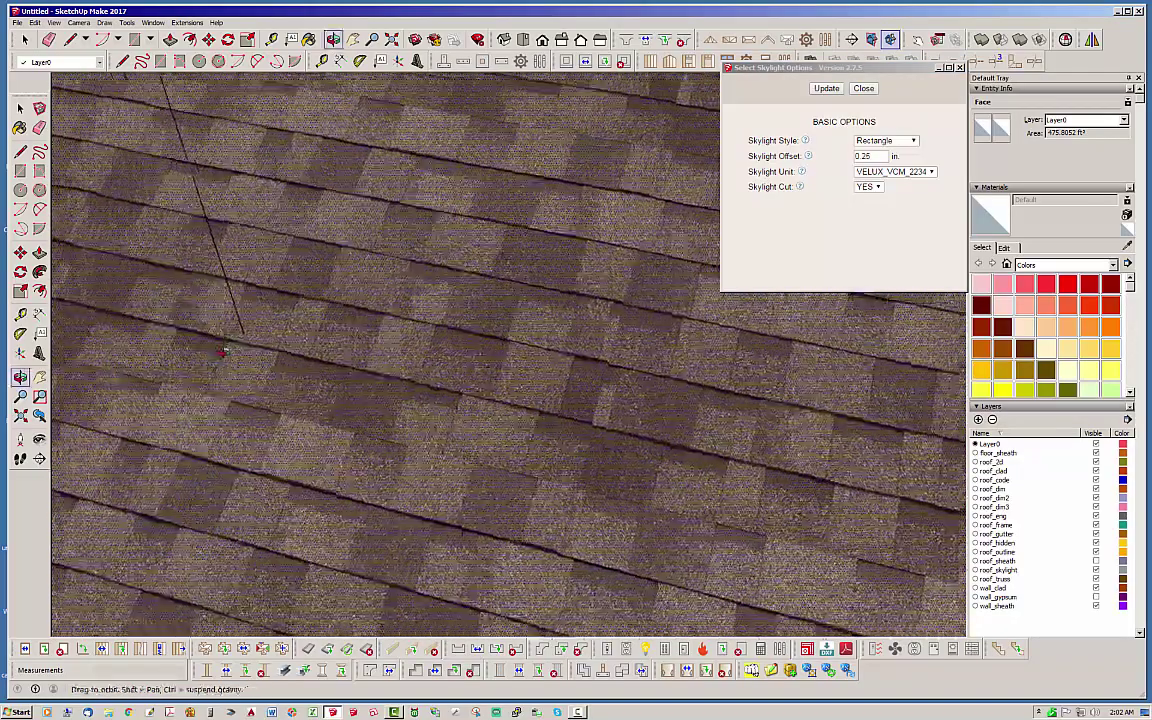
{"action": "scroll", "coordinate": [305, 370], "scroll_direction": "down", "scroll_amount": 2}
{"action": "scroll", "coordinate": [314, 412], "scroll_direction": "down", "scroll_amount": 2}
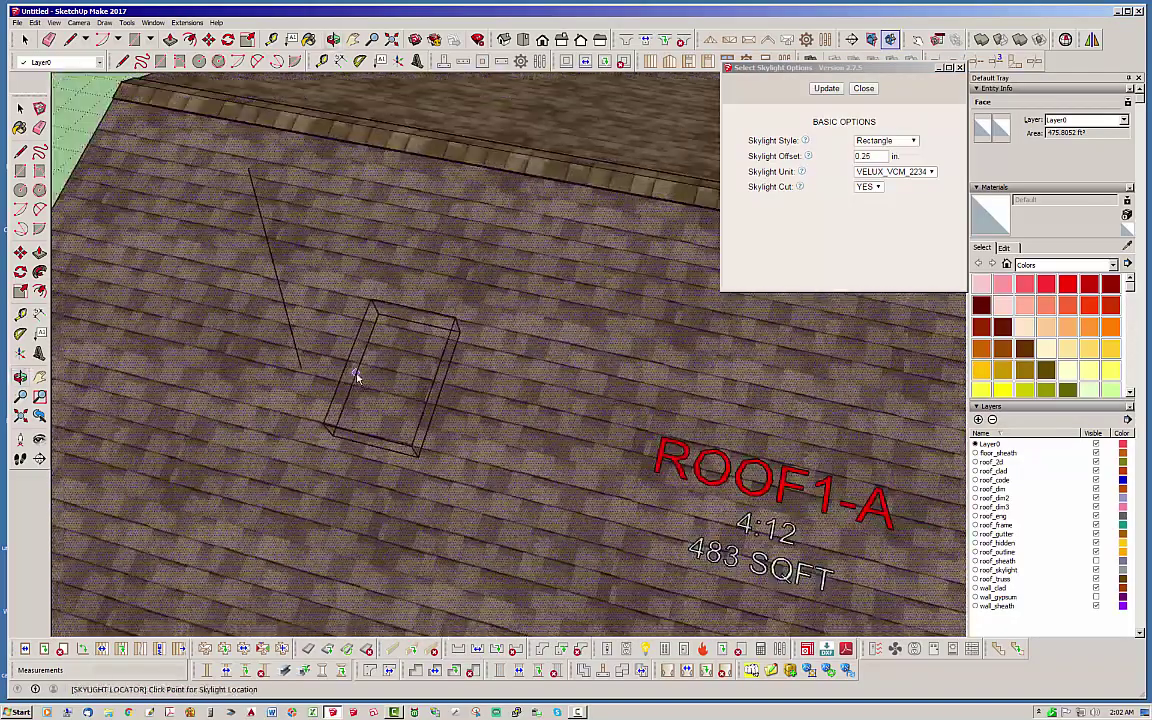
{"action": "left_click", "coordinate": [300, 370]}
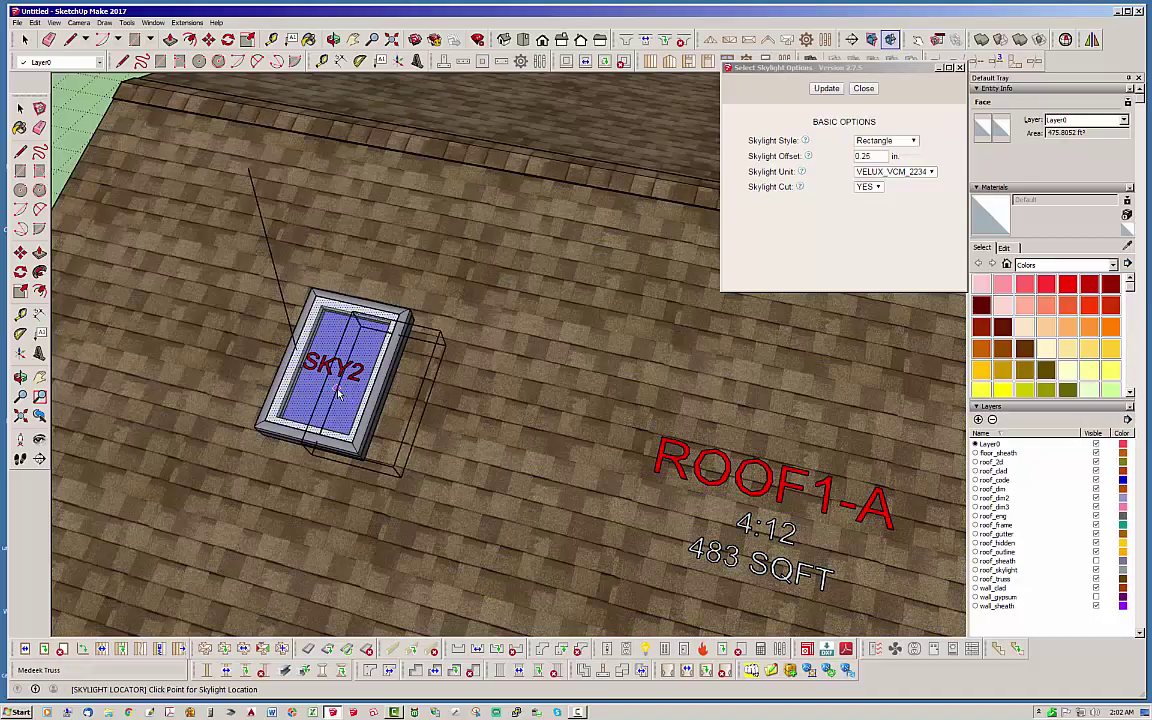
{"action": "key", "text": "space"}
Examine the two placed skylights on ROOF1-A up close and from above the roof
{"action": "middle_click_drag", "start_coordinate": [388, 380], "coordinate": [370, 259]}
{"action": "scroll", "coordinate": [370, 259], "scroll_direction": "down", "scroll_amount": 3}
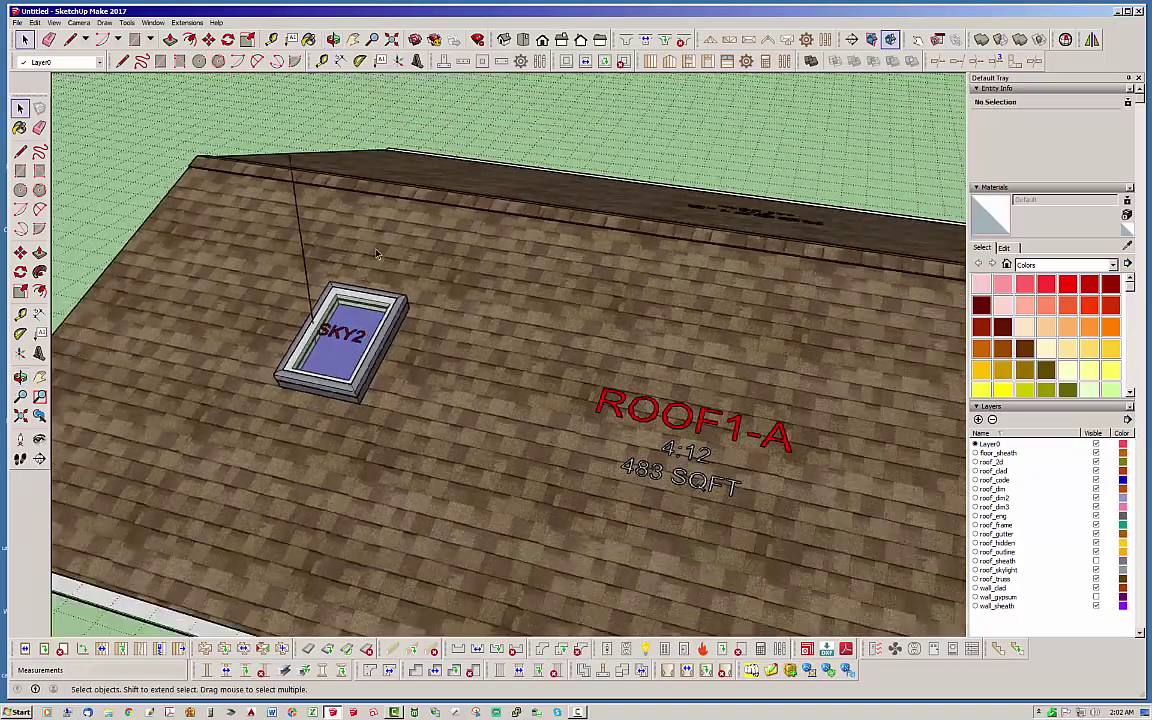
{"action": "scroll", "coordinate": [830, 400], "scroll_direction": "up", "scroll_amount": 8}
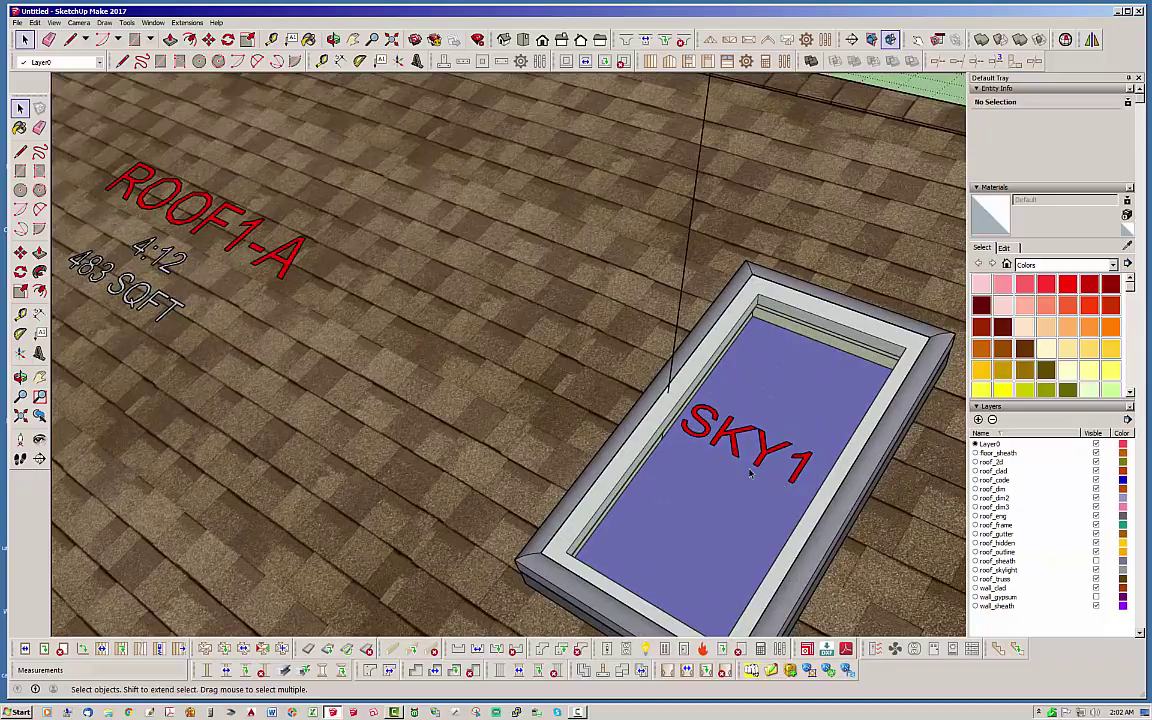
{"action": "middle_click_drag", "start_coordinate": [750, 475], "coordinate": [653, 452]}
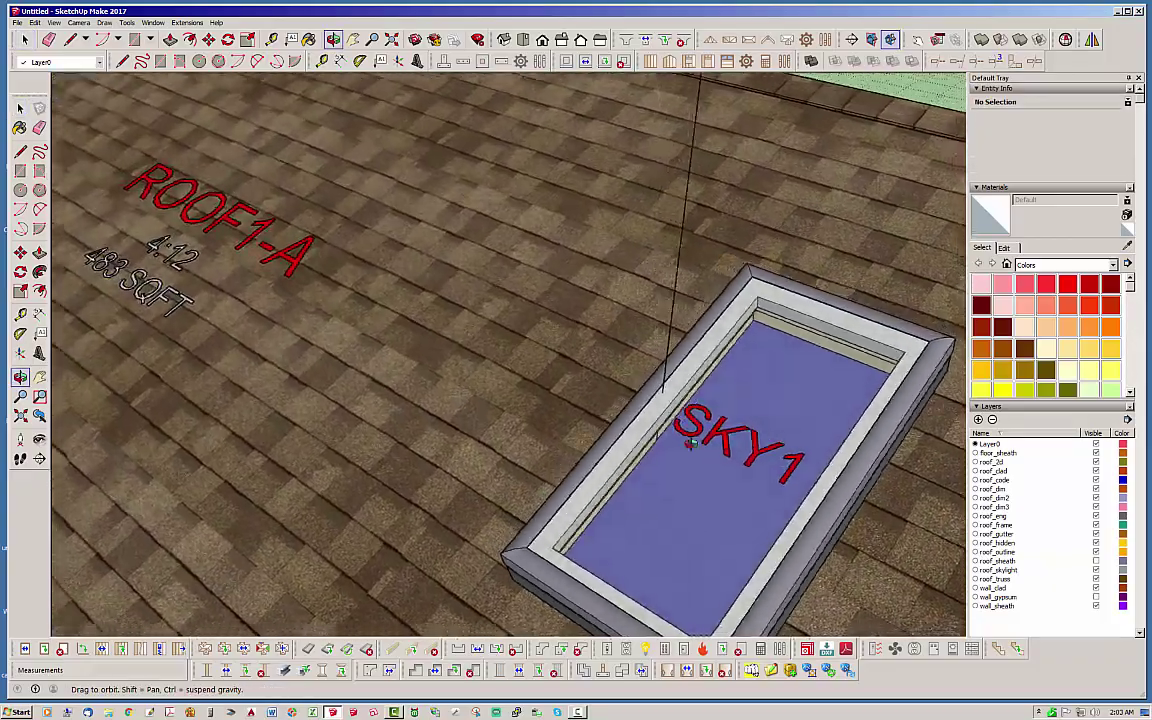
{"action": "scroll", "coordinate": [523, 287], "scroll_direction": "down", "scroll_amount": 3}
{"action": "scroll", "coordinate": [523, 287], "scroll_direction": "down", "scroll_amount": 3}
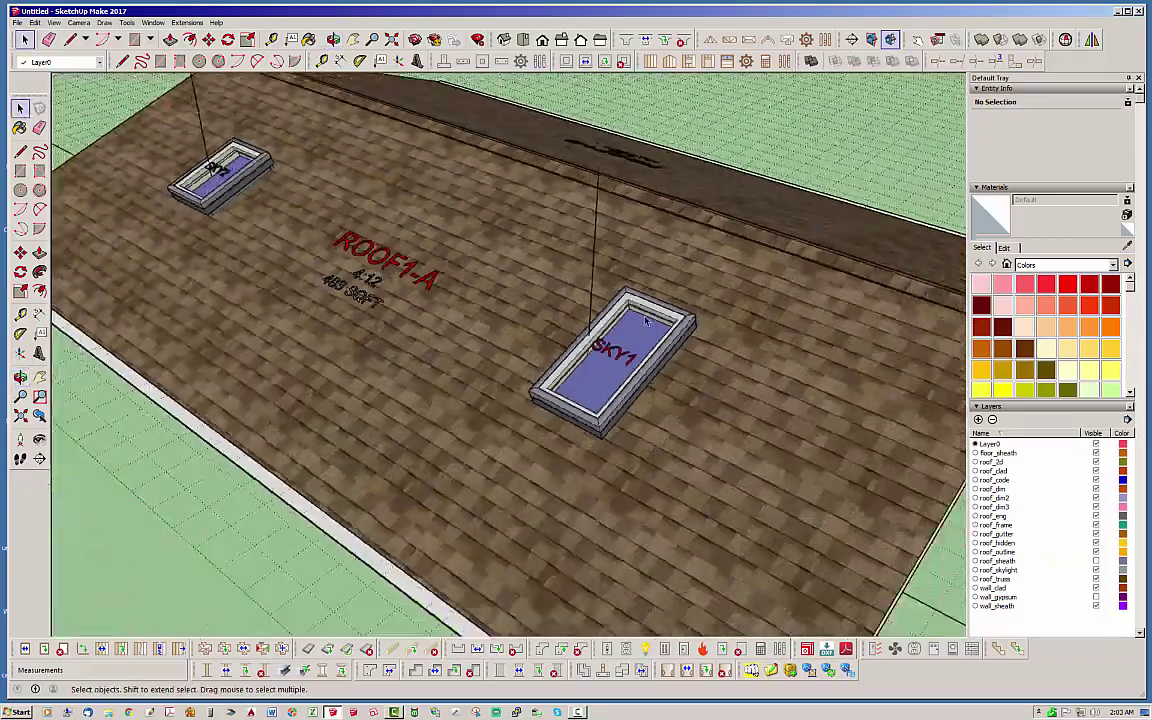
{"action": "middle_click_drag", "start_coordinate": [590, 400], "coordinate": [336, 39]}
{"action": "middle_click_drag", "start_coordinate": [545, 185], "coordinate": [880, 432]}
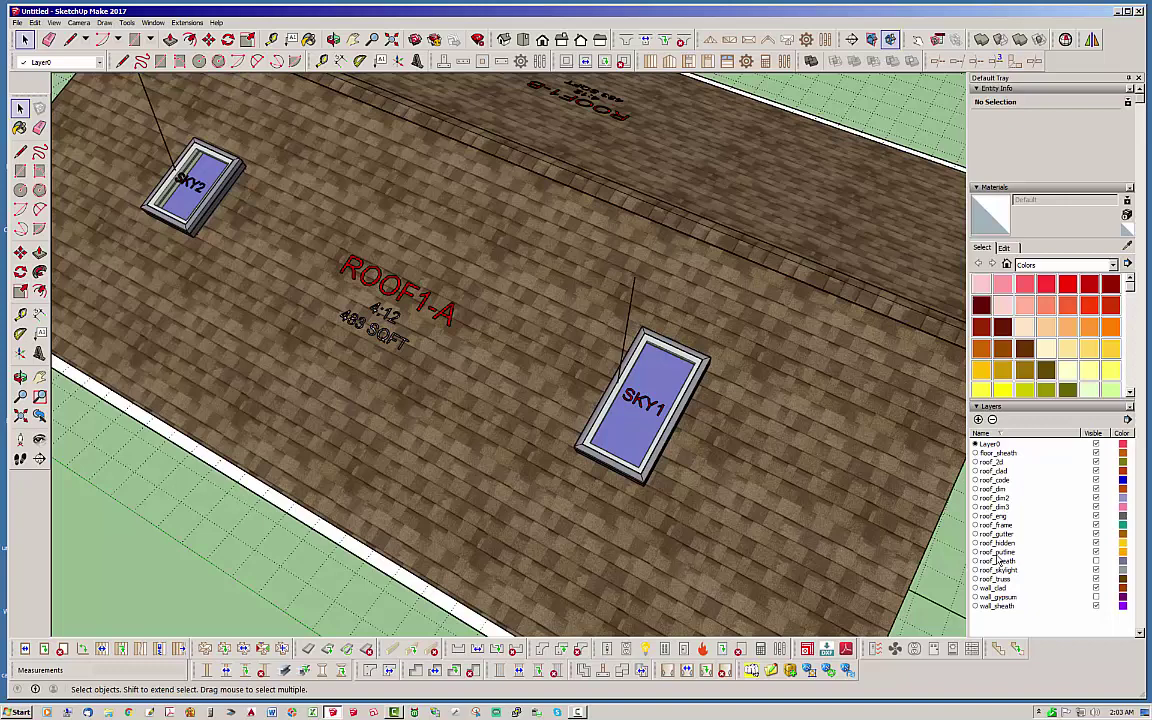
Hide the roof_outline layer and view the skylight openings between the trusses from beneath the roof
{"action": "left_click", "coordinate": [1096, 553]}
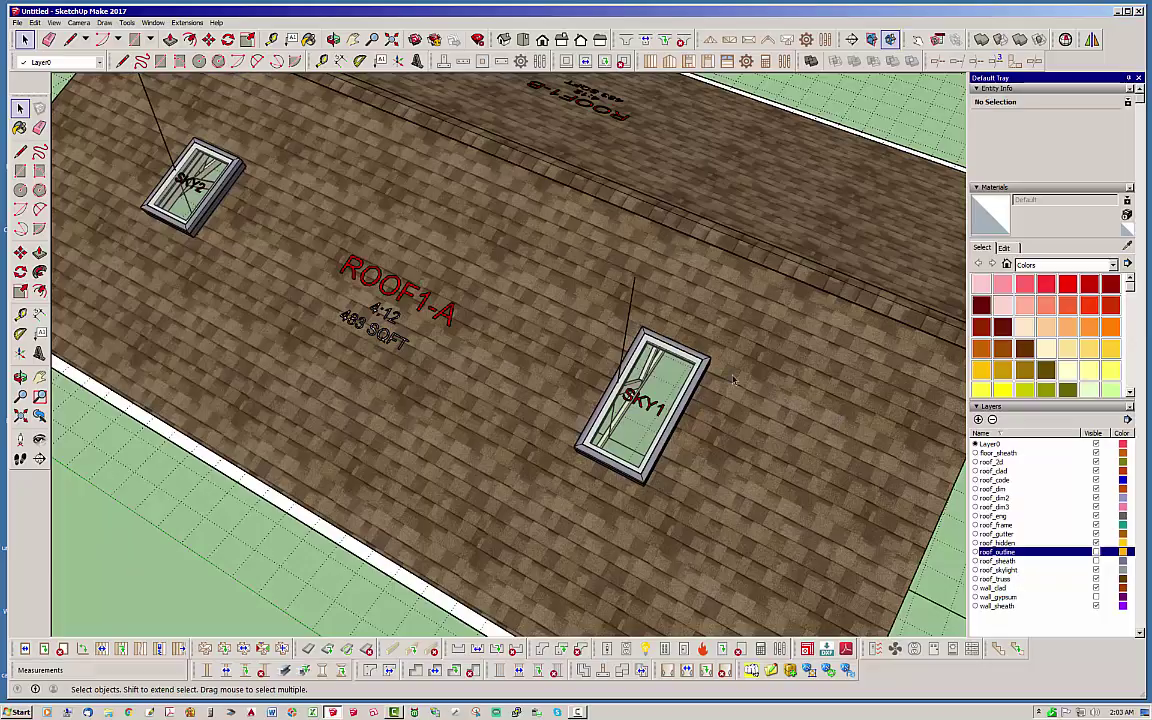
{"action": "middle_click_drag", "start_coordinate": [722, 435], "coordinate": [360, 60]}
{"action": "middle_click_drag", "start_coordinate": [570, 260], "coordinate": [381, 31]}
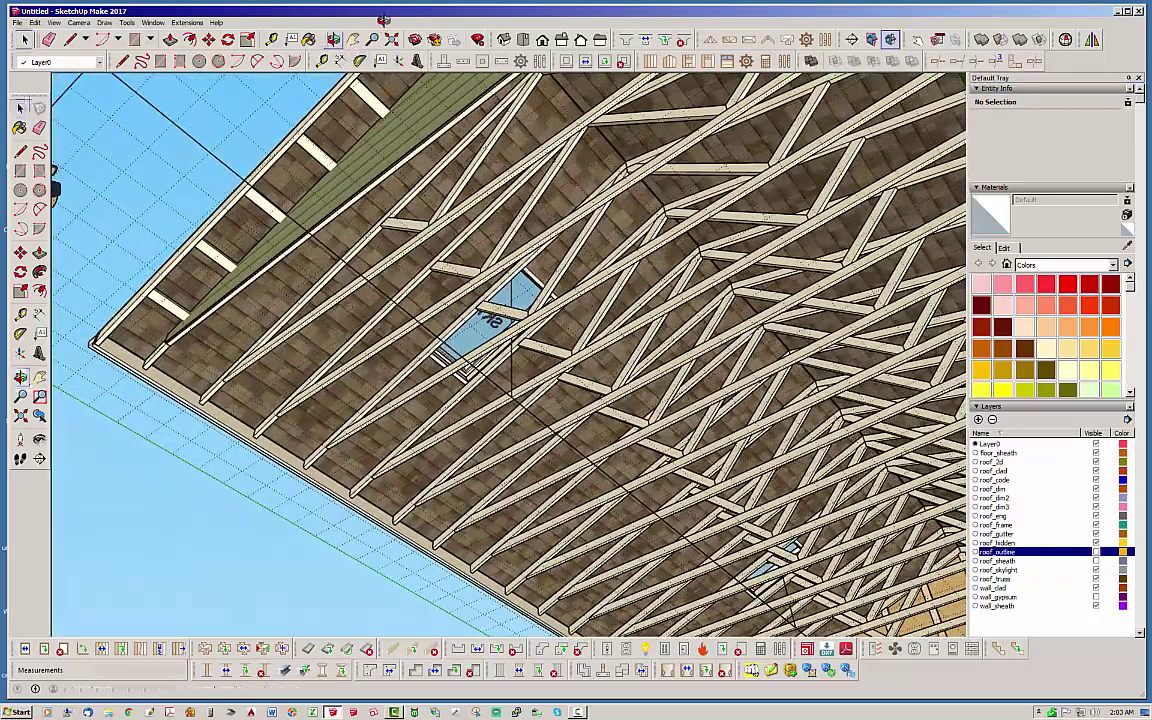
{"action": "key", "text": "space"}
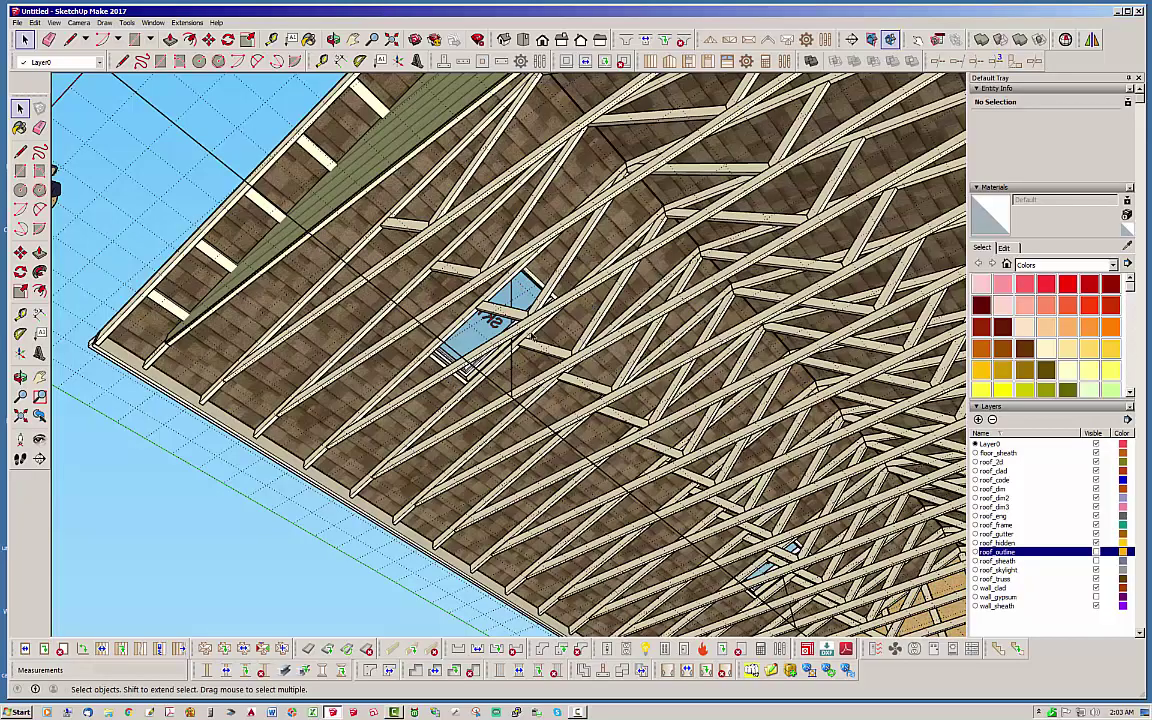
Return to a view above the roof and turn on the roof_sheath layer
{"action": "middle_click_drag", "start_coordinate": [414, 275], "coordinate": [746, 625]}
{"action": "middle_click_drag", "start_coordinate": [438, 208], "coordinate": [577, 336]}
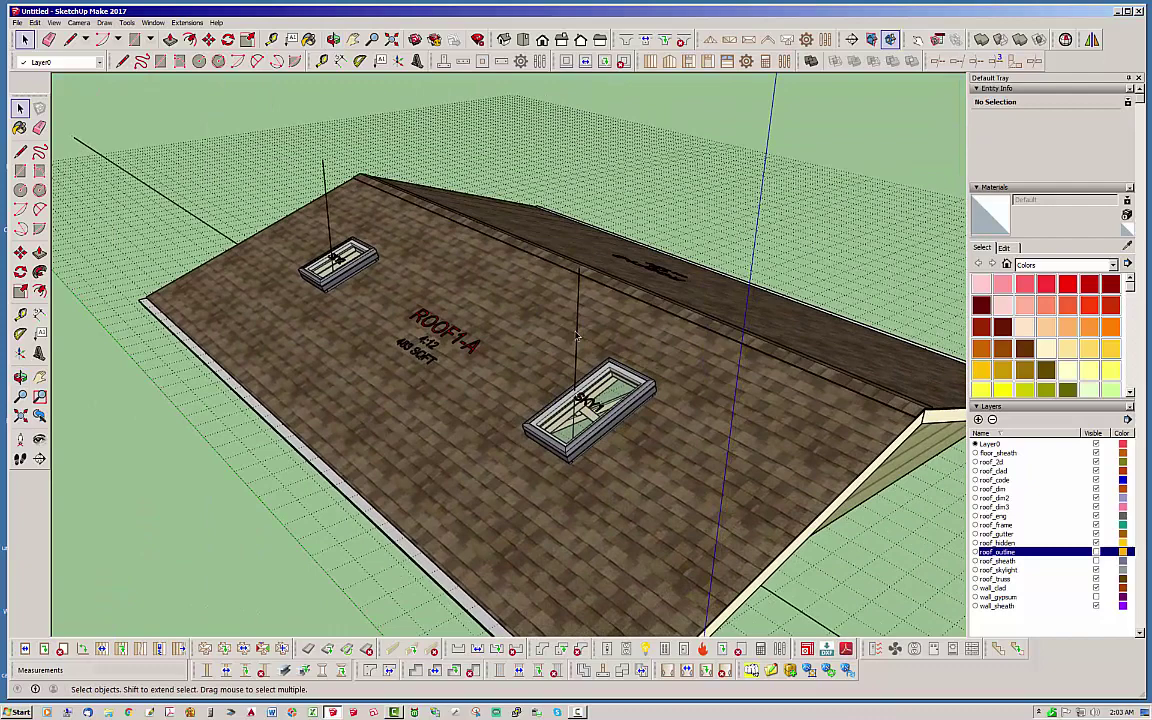
{"action": "left_click", "coordinate": [1097, 562]}
{"action": "middle_click_drag", "start_coordinate": [768, 485], "coordinate": [742, 395]}
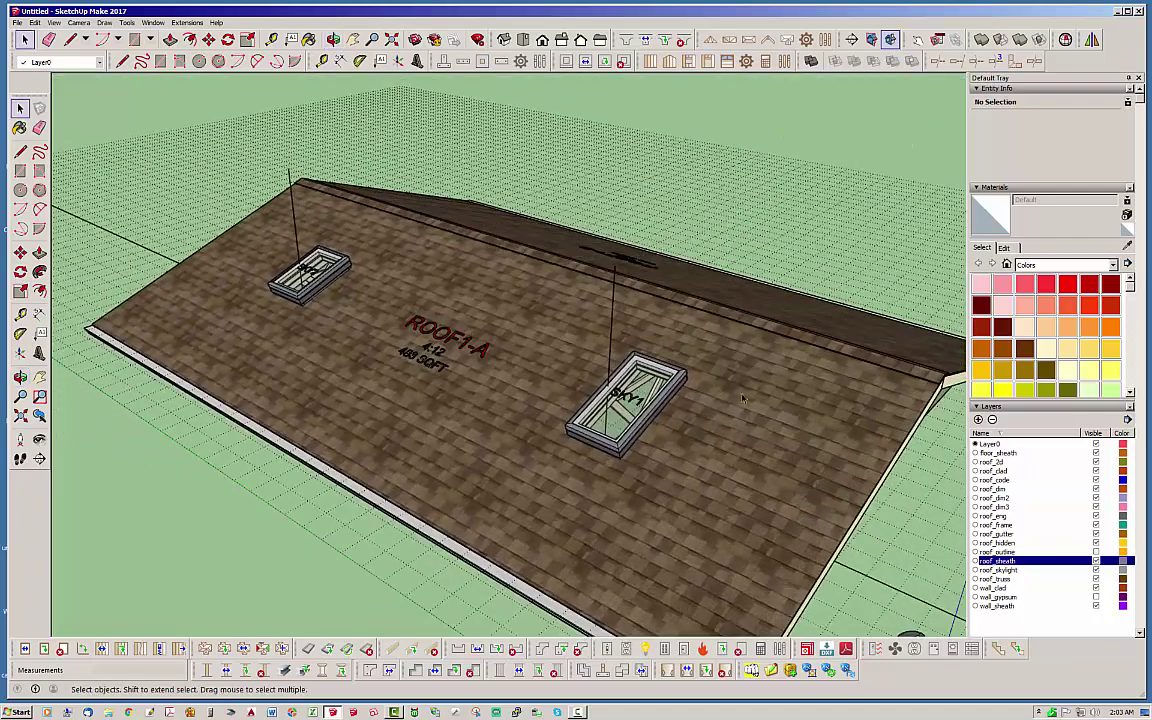
Delete the two vertical reference lines standing above the skylights
{"action": "middle_click_drag", "start_coordinate": [682, 369], "coordinate": [712, 220]}
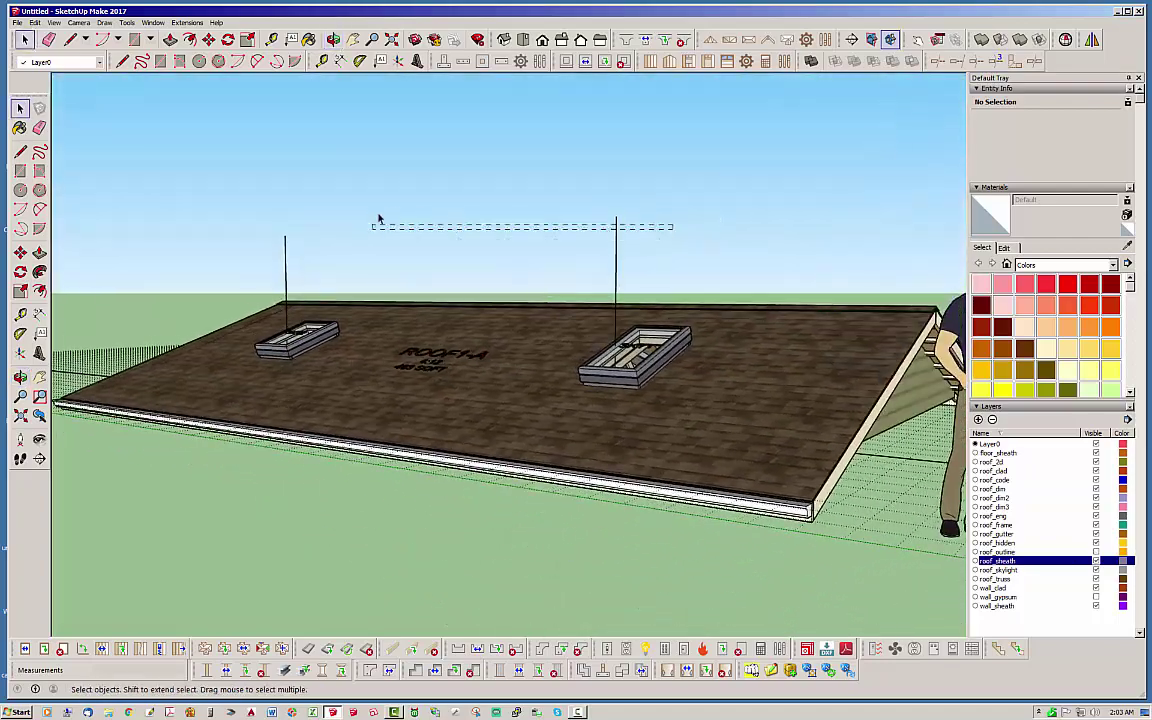
{"action": "left_click_drag", "start_coordinate": [379, 218], "coordinate": [429, 215]}
{"action": "left_click_drag", "start_coordinate": [627, 256], "coordinate": [519, 250]}
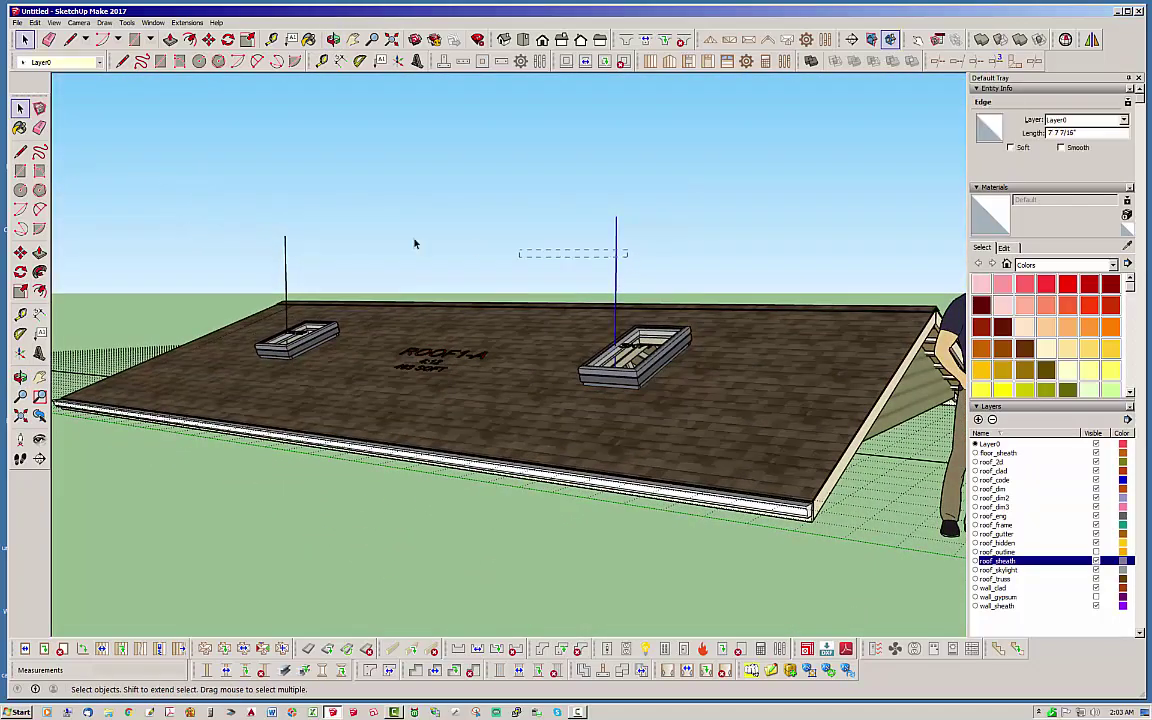
{"action": "key", "text": "Delete"}
{"action": "middle_click_drag", "start_coordinate": [354, 350], "coordinate": [373, 418]}
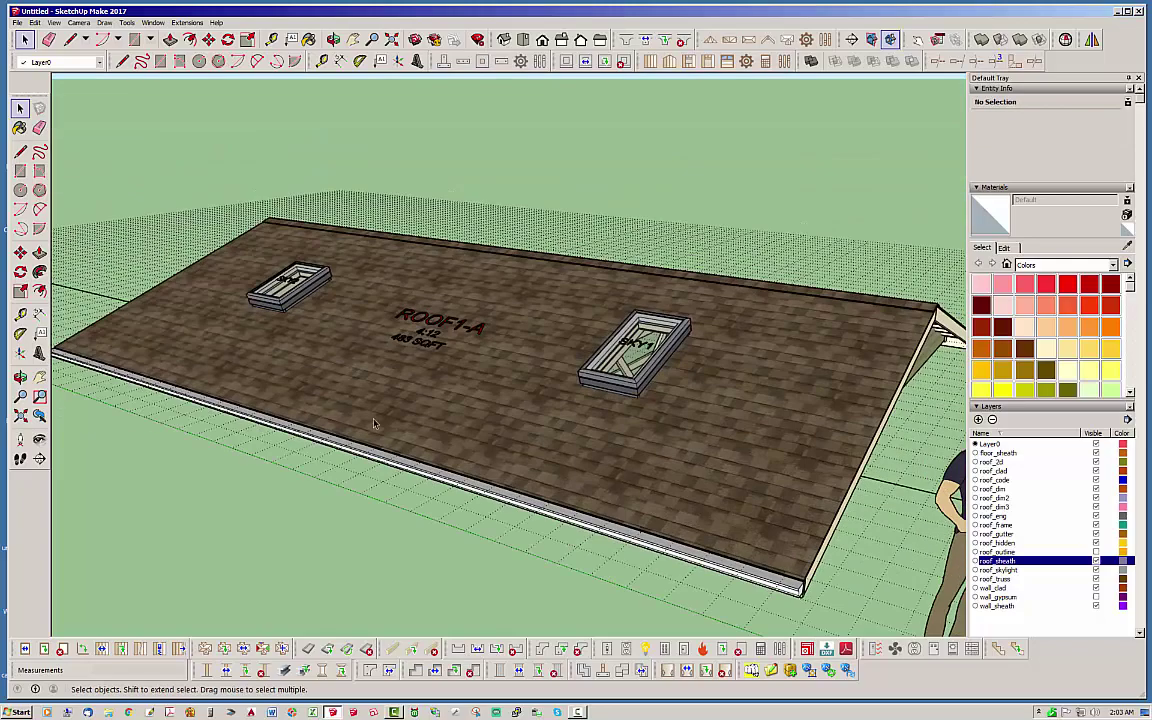
Delete the long horizontal reference line extending beyond the gable end of the roof
{"action": "scroll", "coordinate": [368, 418], "scroll_direction": "down", "scroll_amount": 3}
{"action": "scroll", "coordinate": [158, 371], "scroll_direction": "down", "scroll_amount": 3}
{"action": "middle_click_drag", "start_coordinate": [152, 338], "coordinate": [258, 423]}
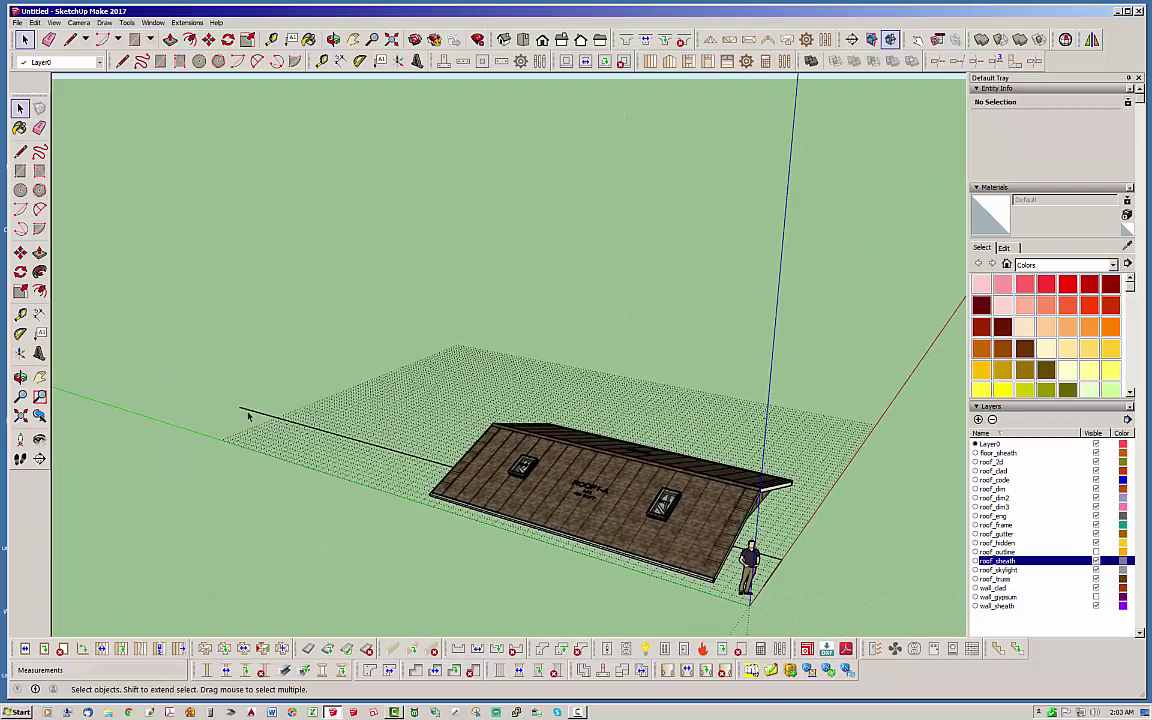
{"action": "left_click", "coordinate": [247, 411]}
{"action": "key", "text": "Delete"}
Delete the dotted ground-level grid face beneath the roof, selecting it from an underside view
{"action": "middle_click_drag", "start_coordinate": [425, 483], "coordinate": [249, 445]}
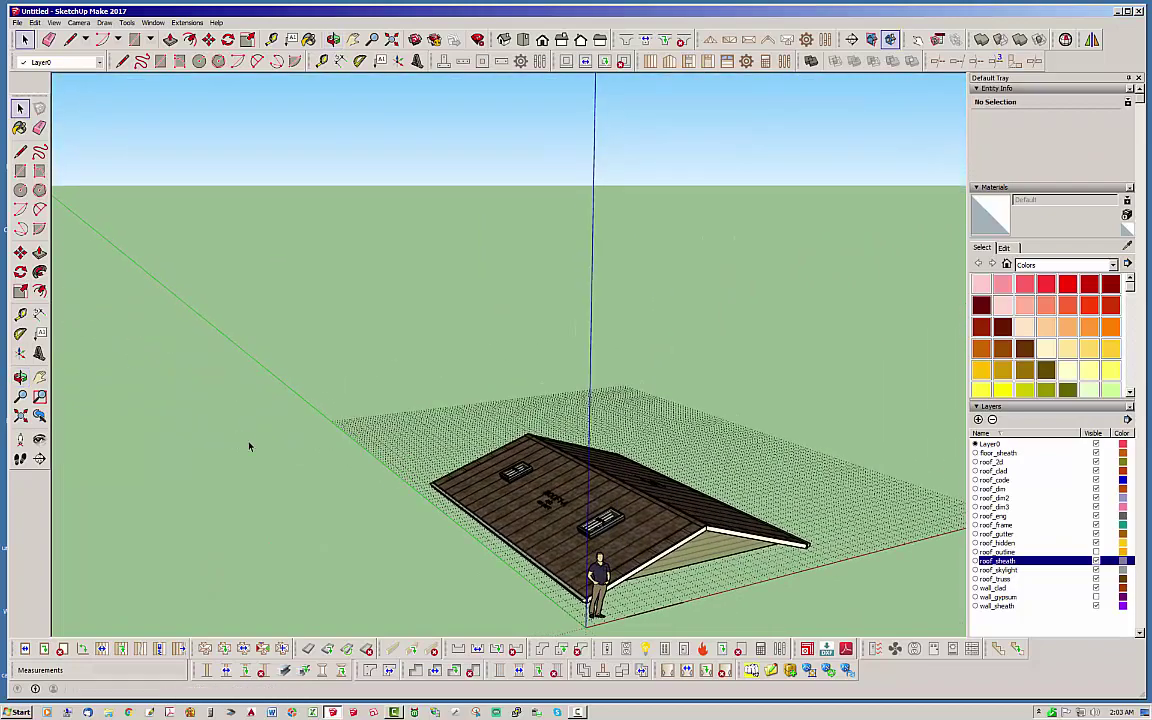
{"action": "scroll", "coordinate": [649, 538], "scroll_direction": "up", "scroll_amount": 2}
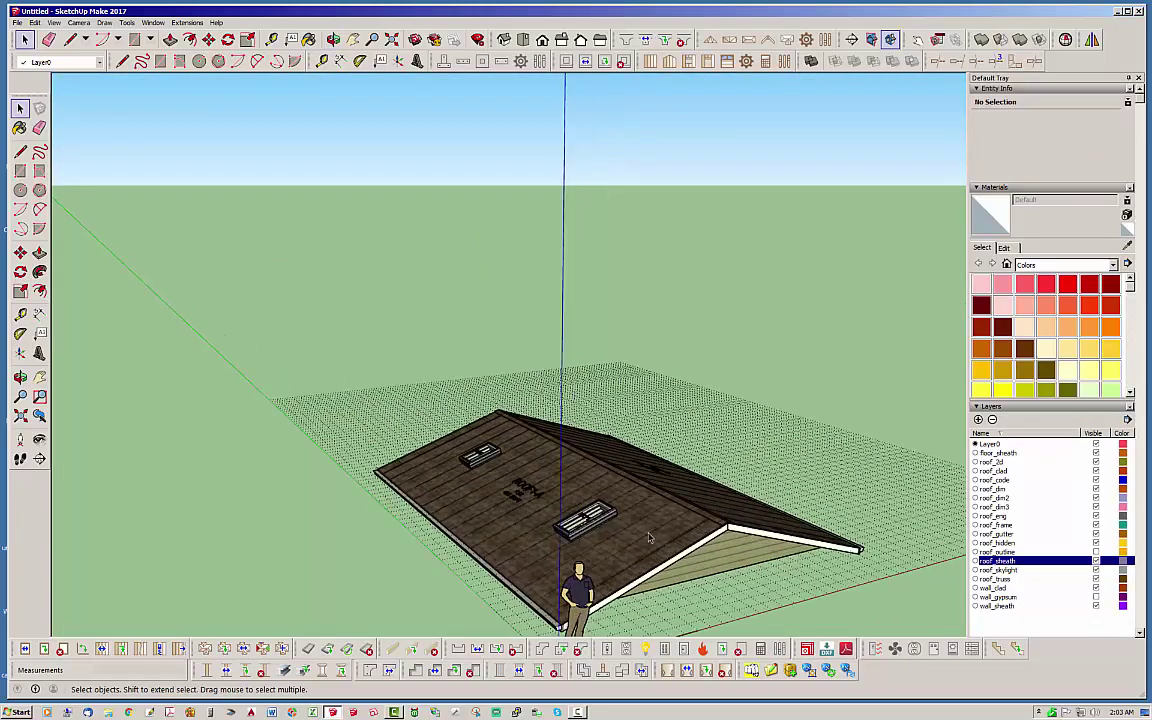
{"action": "middle_click_drag", "start_coordinate": [602, 510], "coordinate": [314, 218]}
{"action": "scroll", "coordinate": [443, 418], "scroll_direction": "up", "scroll_amount": 5}
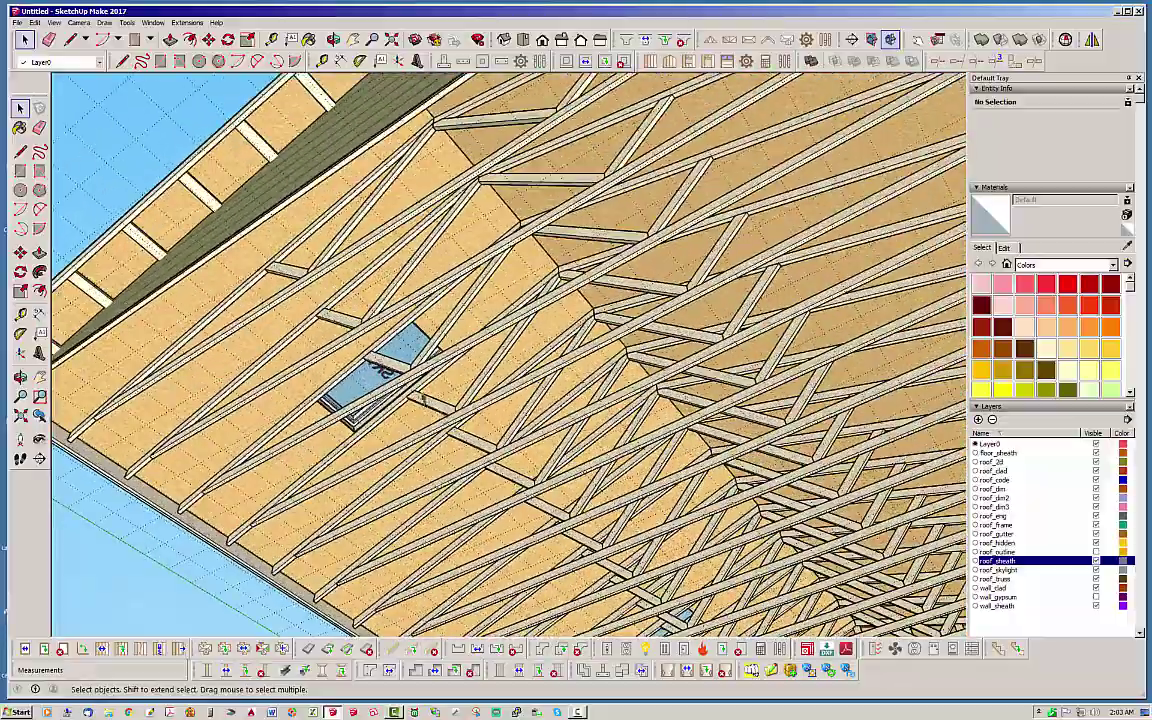
{"action": "middle_click_drag", "start_coordinate": [424, 398], "coordinate": [470, 385]}
{"action": "left_click", "coordinate": [115, 158]}
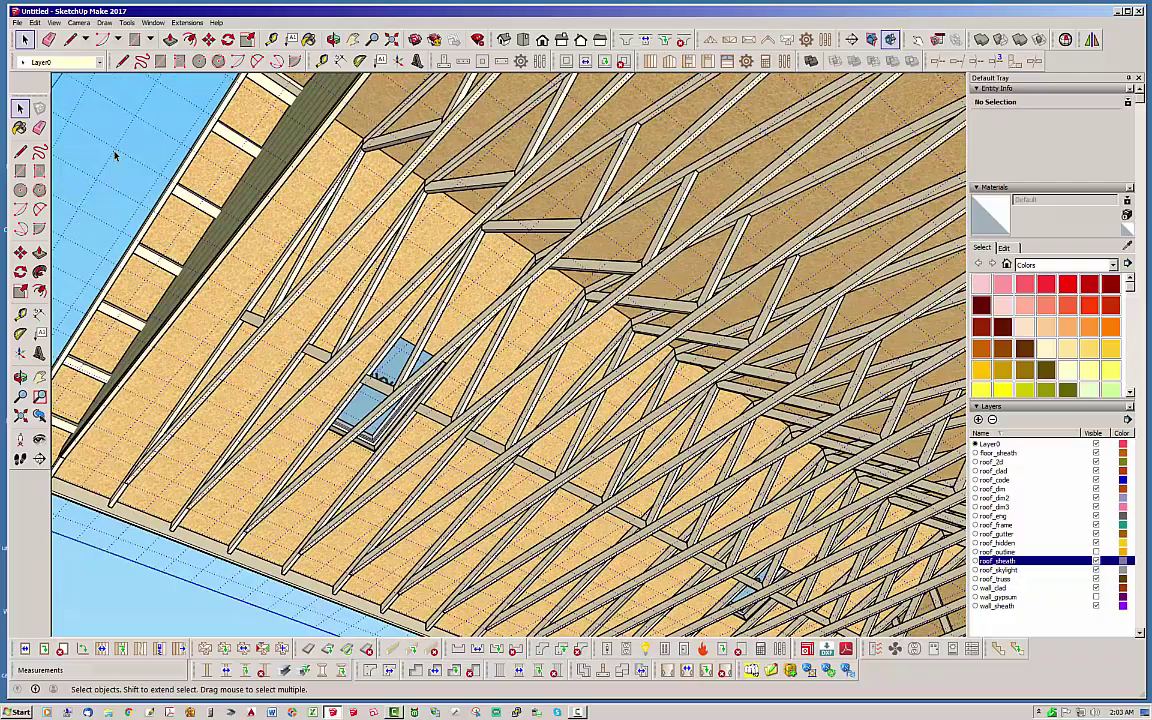
{"action": "key", "text": "Delete"}
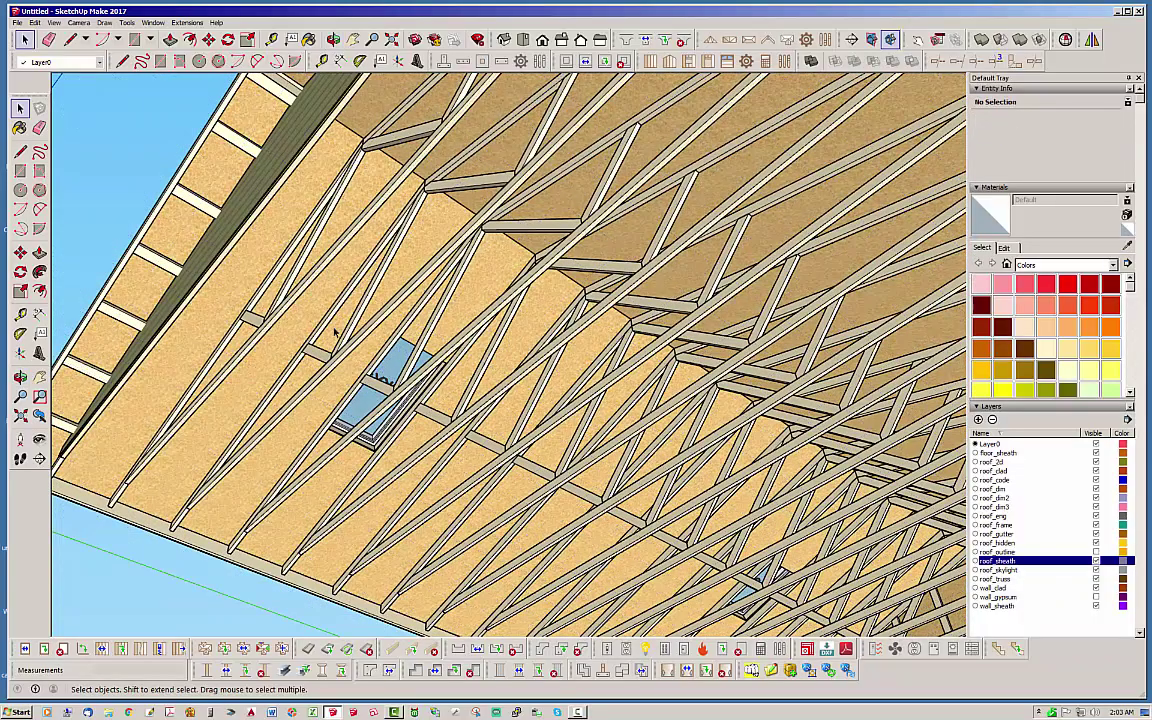
Open the edit options of the SKY1 skylight from a close view inside its roof opening, keeping the dialog clear of the opening's corner
{"action": "middle_click_drag", "start_coordinate": [334, 334], "coordinate": [530, 396]}
{"action": "scroll", "coordinate": [450, 395], "scroll_direction": "up", "scroll_amount": 2}
{"action": "scroll", "coordinate": [445, 390], "scroll_direction": "up", "scroll_amount": 8}
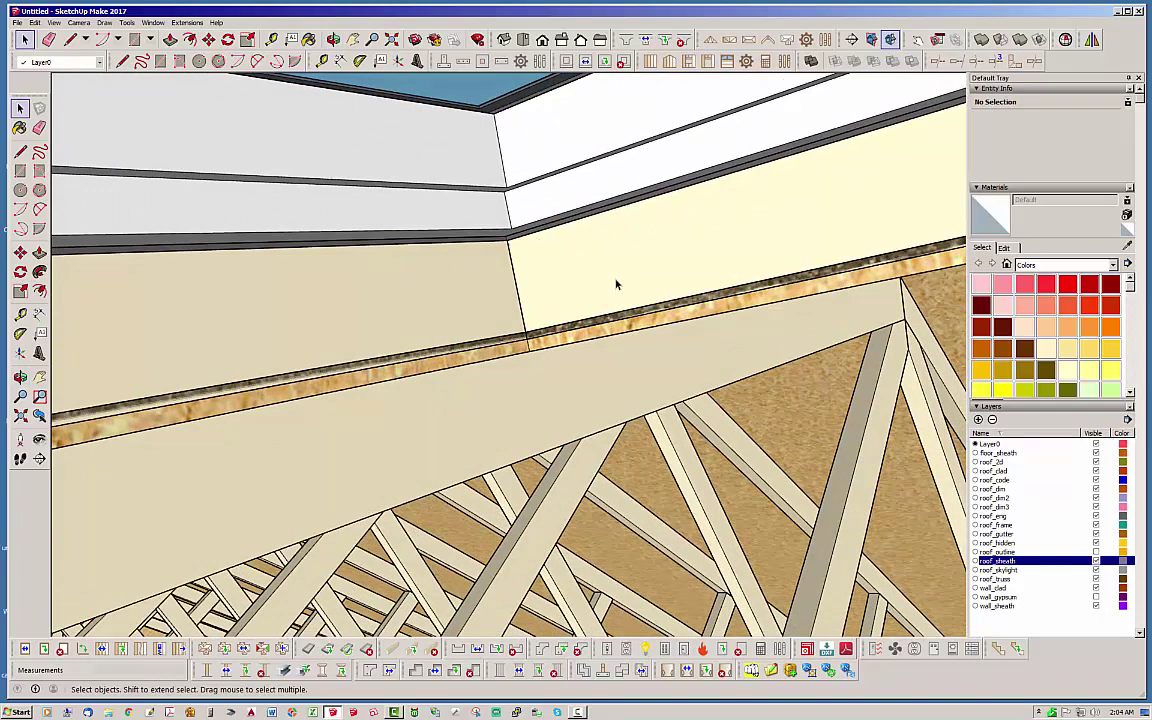
{"action": "left_click", "coordinate": [327, 650]}
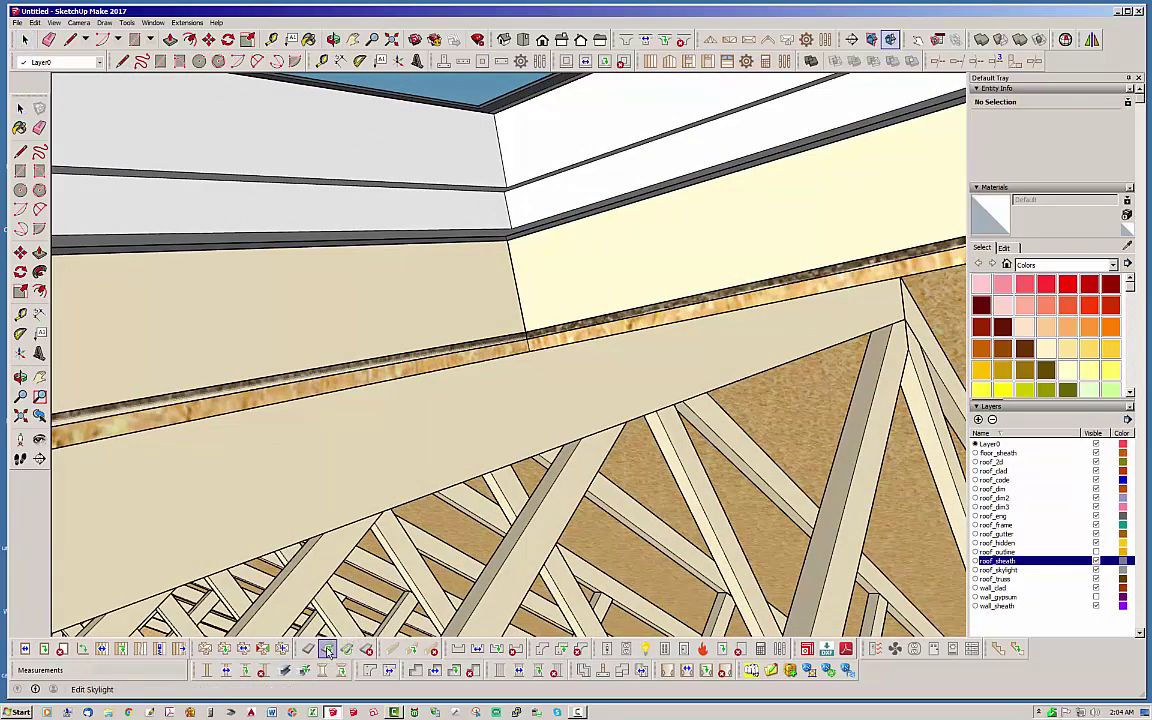
{"action": "left_click", "coordinate": [661, 246]}
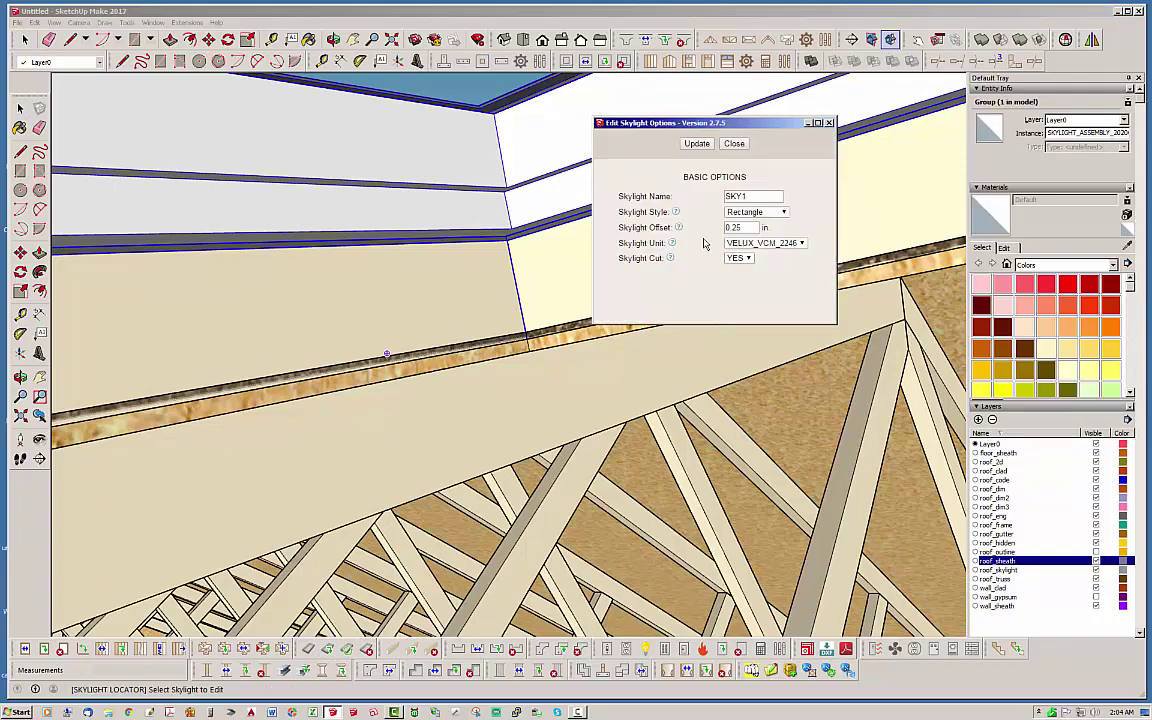
{"action": "left_click_drag", "start_coordinate": [761, 128], "coordinate": [878, 204]}
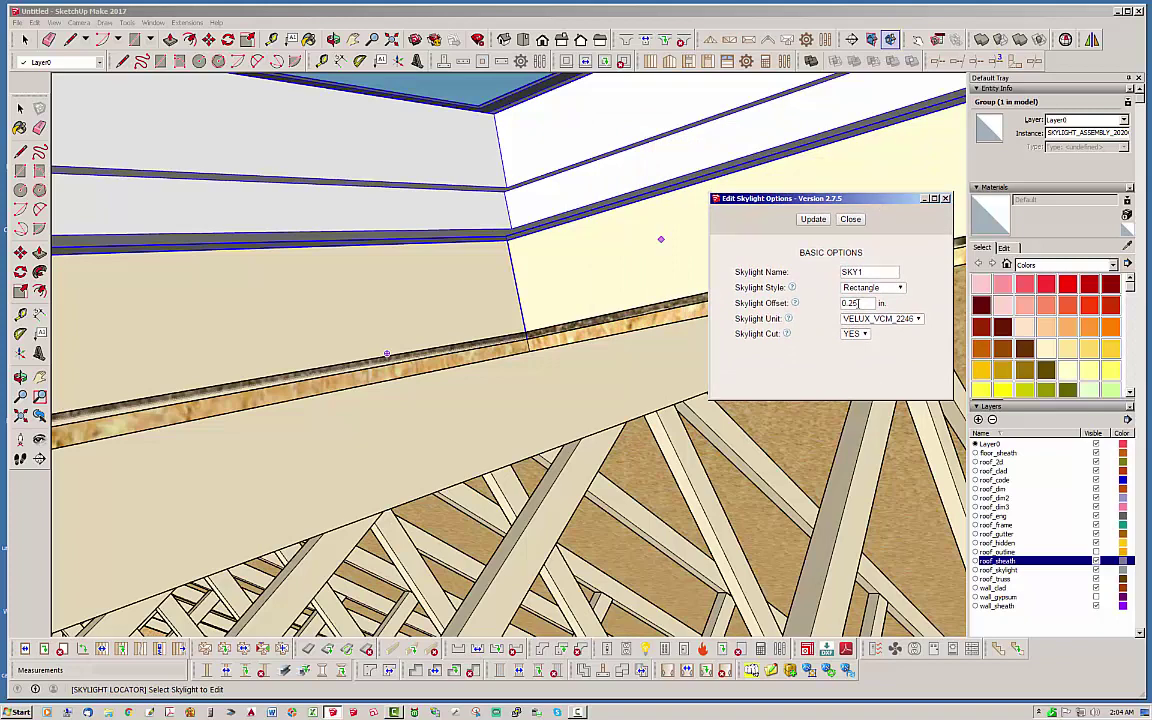
Reselect the SKY1 skylight for editing and examine where its curb corner meets the cladding and sheathing cut
{"action": "left_click", "coordinate": [585, 350]}
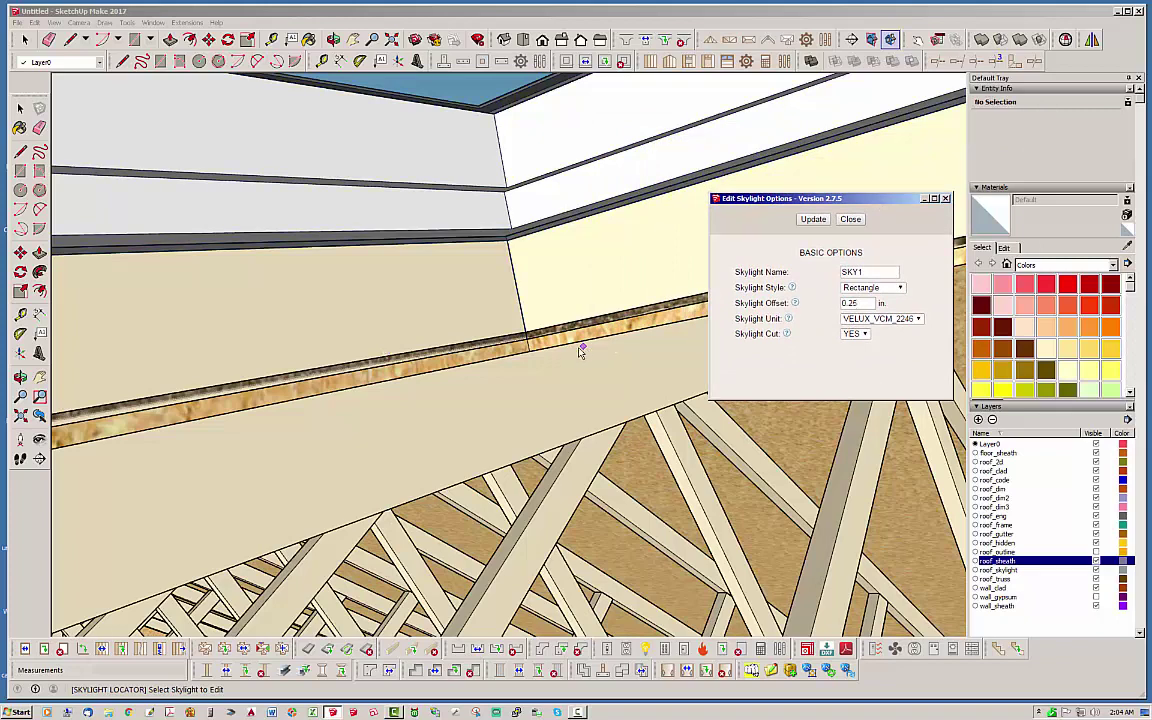
{"action": "left_click", "coordinate": [487, 342]}
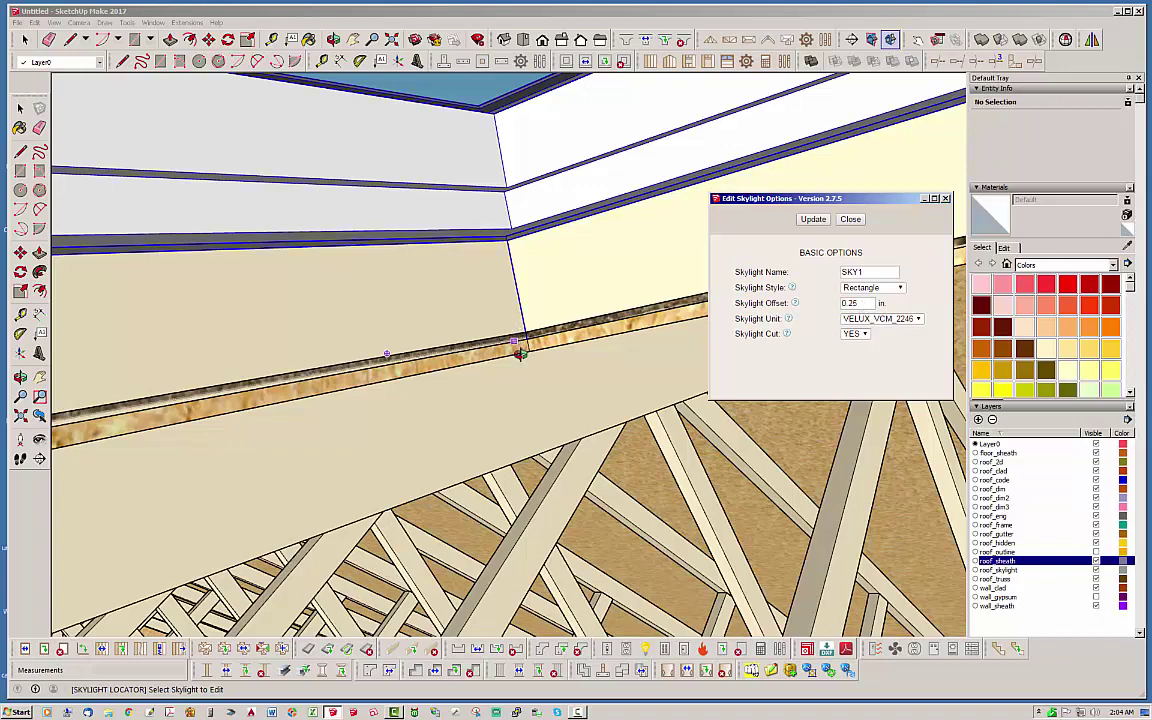
{"action": "middle_click_drag", "start_coordinate": [520, 354], "coordinate": [514, 370]}
{"action": "scroll", "coordinate": [501, 332], "scroll_direction": "up", "scroll_amount": 3}
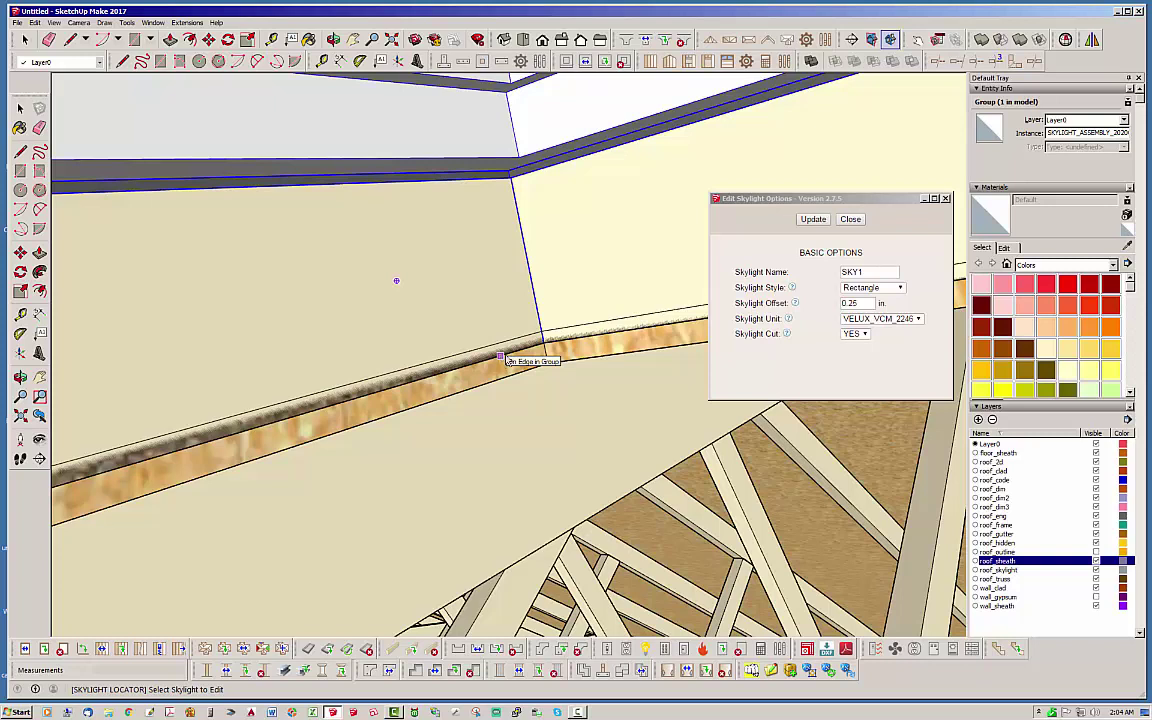
Set the SKY1 skylight's offset to 0 in. and update it, viewing the curb corner against the cladding cut
{"action": "double_click", "coordinate": [852, 303]}
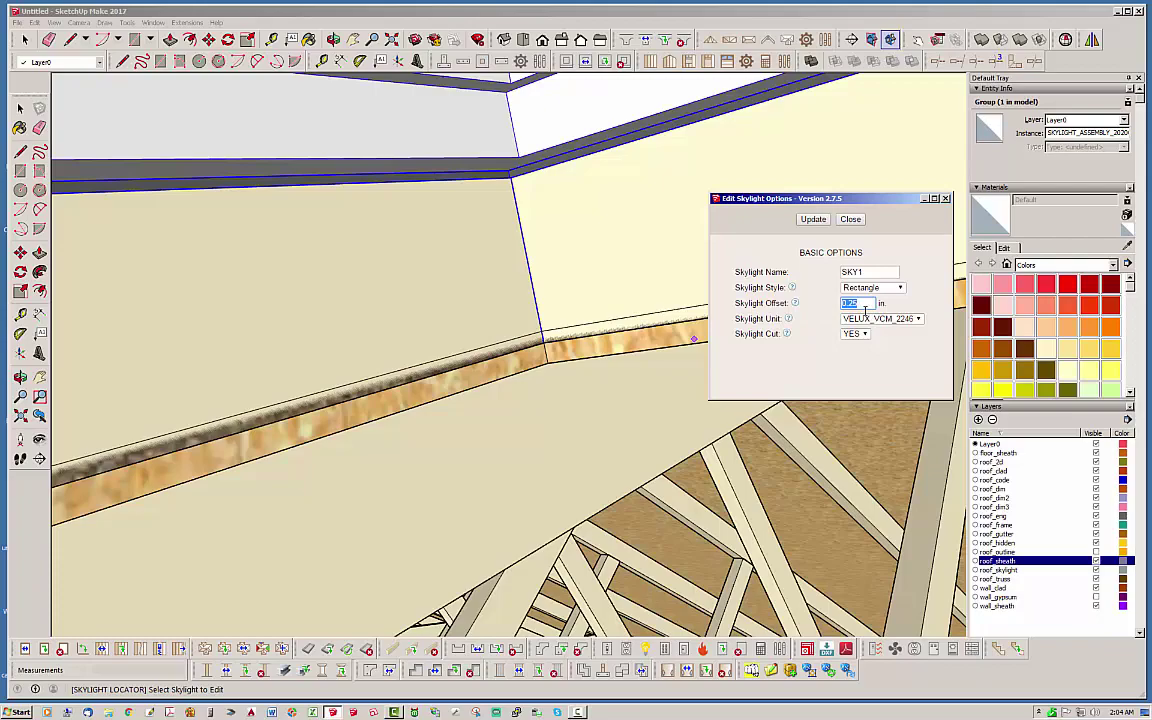
{"action": "type", "text": "0"}
{"action": "left_click", "coordinate": [813, 220]}
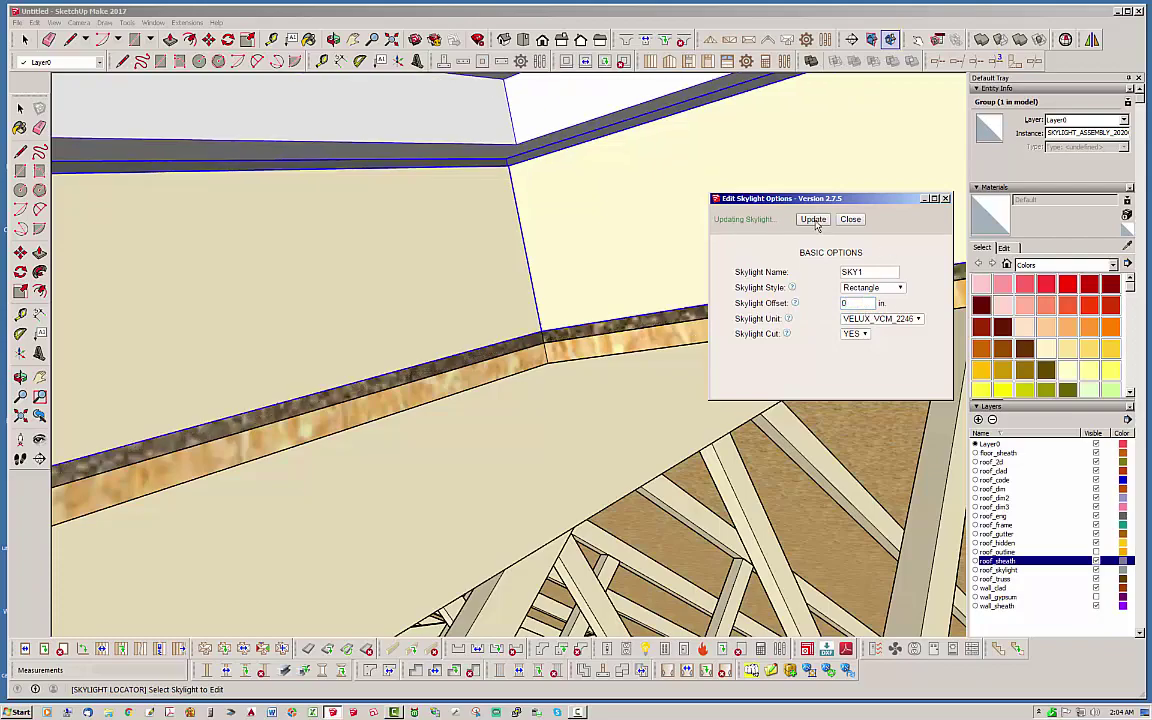
{"action": "middle_click_drag", "start_coordinate": [479, 331], "coordinate": [522, 404]}
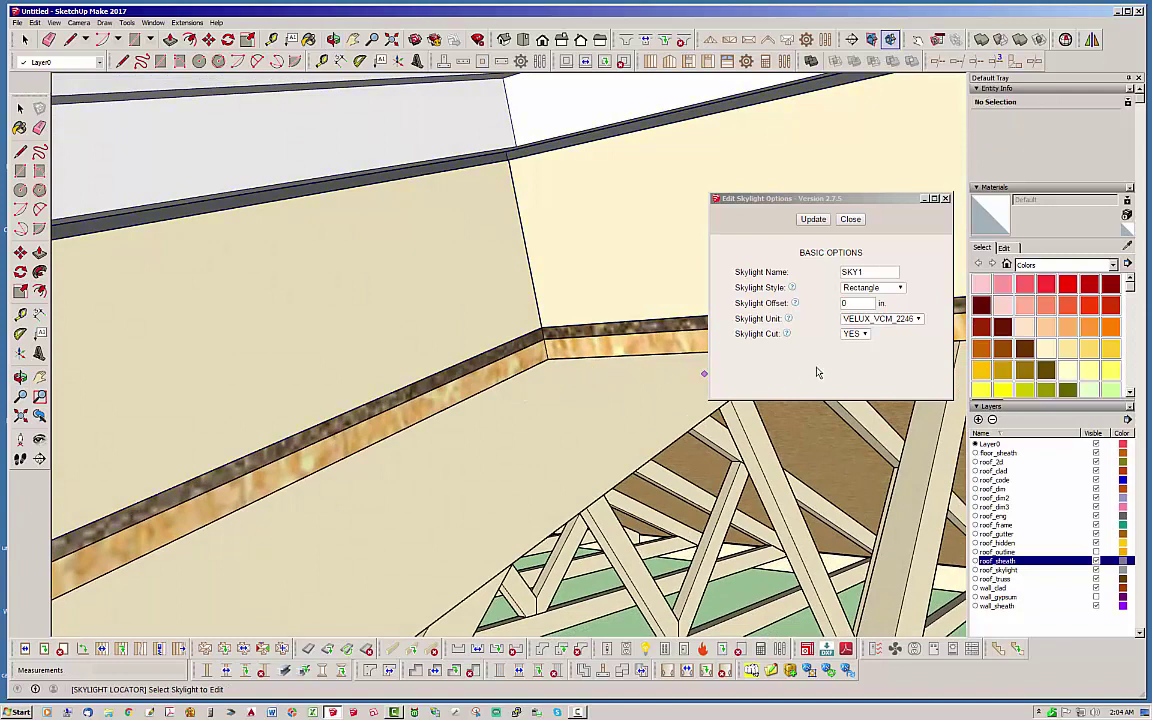
Set the SKY1 skylight's offset to .25 in., update it and finish editing the skylight
{"action": "double_click", "coordinate": [866, 304]}
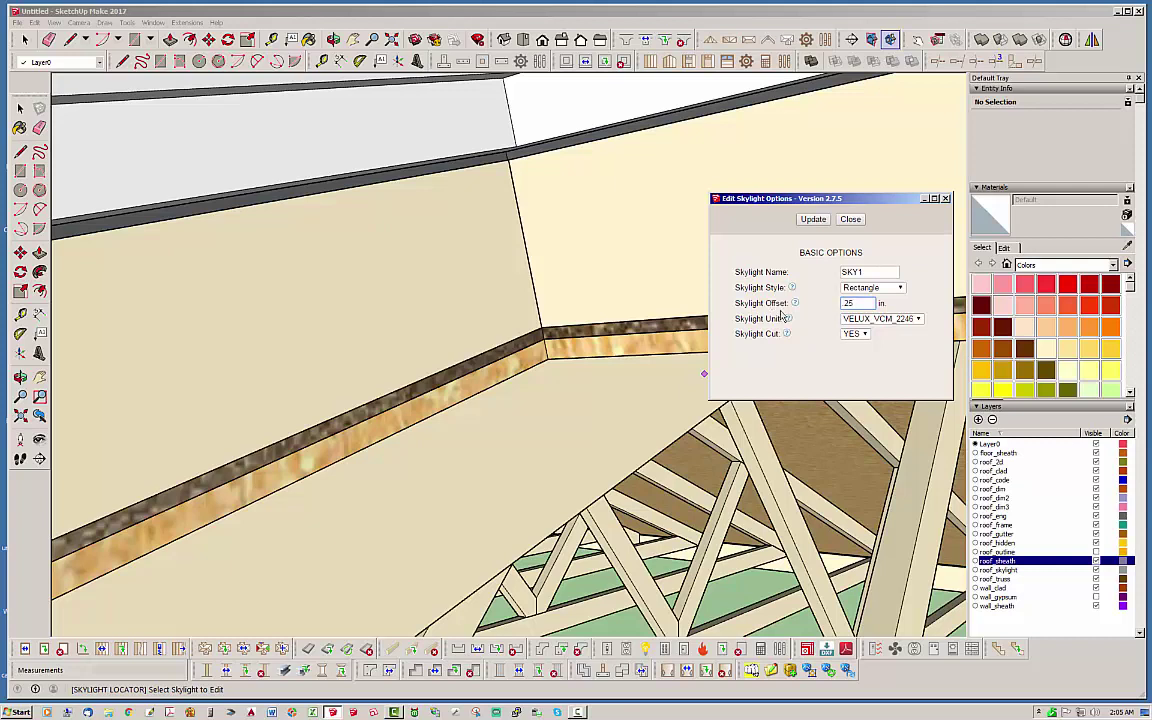
{"action": "left_click", "coordinate": [813, 220]}
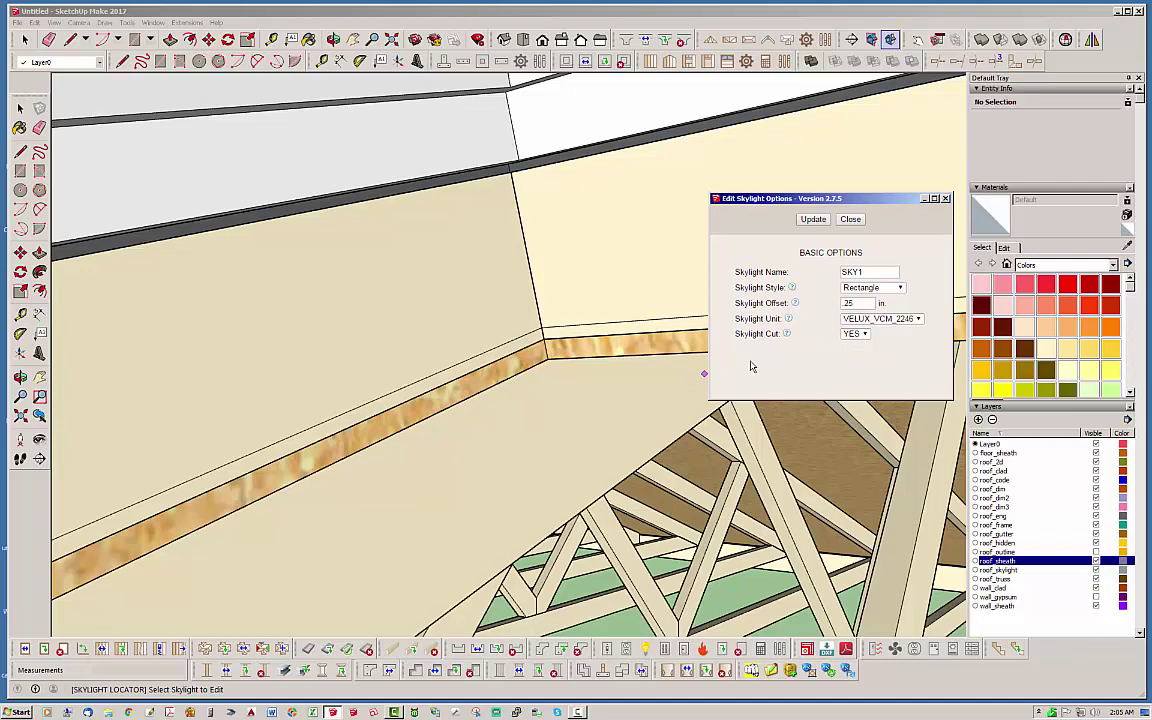
{"action": "middle_click_drag", "start_coordinate": [751, 365], "coordinate": [539, 361]}
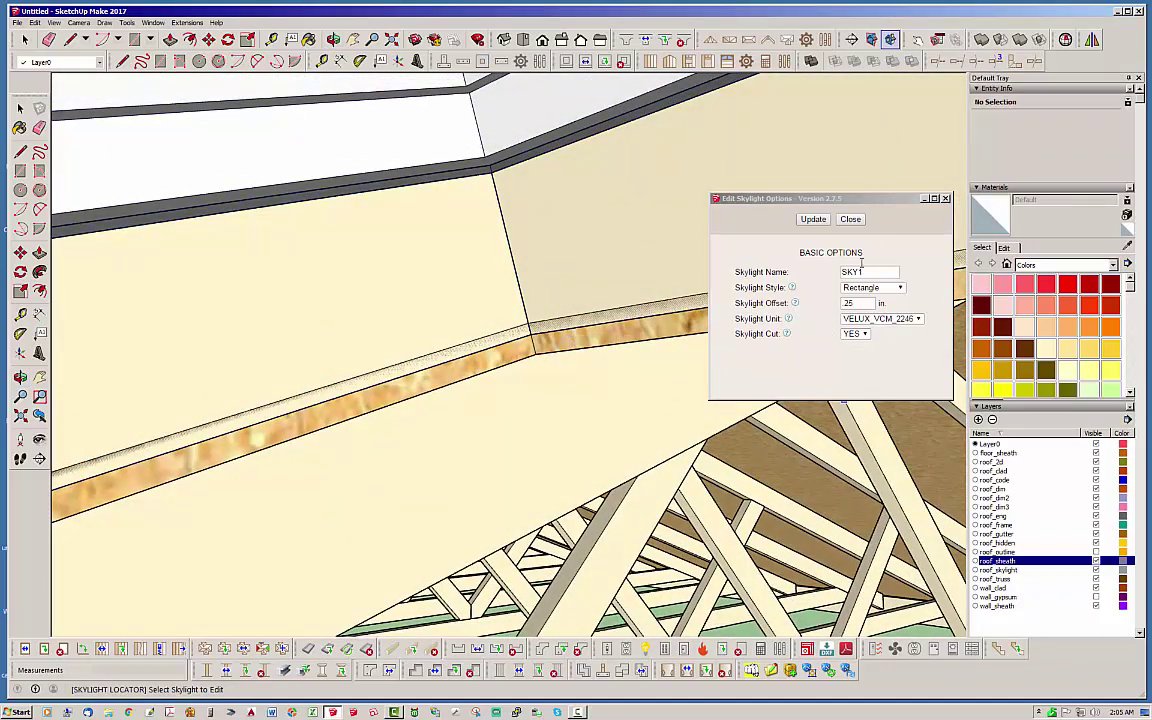
{"action": "left_click", "coordinate": [849, 221]}
{"action": "middle_click_drag", "start_coordinate": [696, 340], "coordinate": [578, 321]}
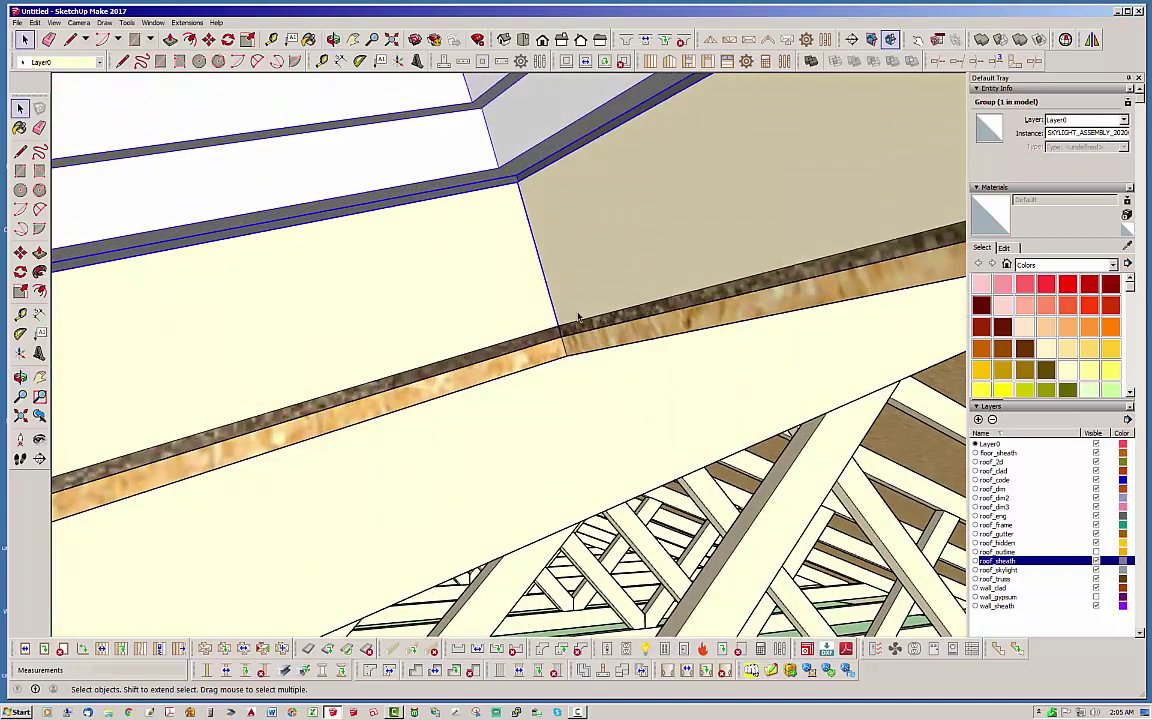
Make the wall_gypsum layer visible and bring the underside of the roof assembly into view
{"action": "scroll", "coordinate": [578, 321], "scroll_direction": "up", "scroll_amount": 8}
{"action": "middle_click_drag", "start_coordinate": [638, 270], "coordinate": [548, 60]}
{"action": "left_click", "coordinate": [545, 40]}
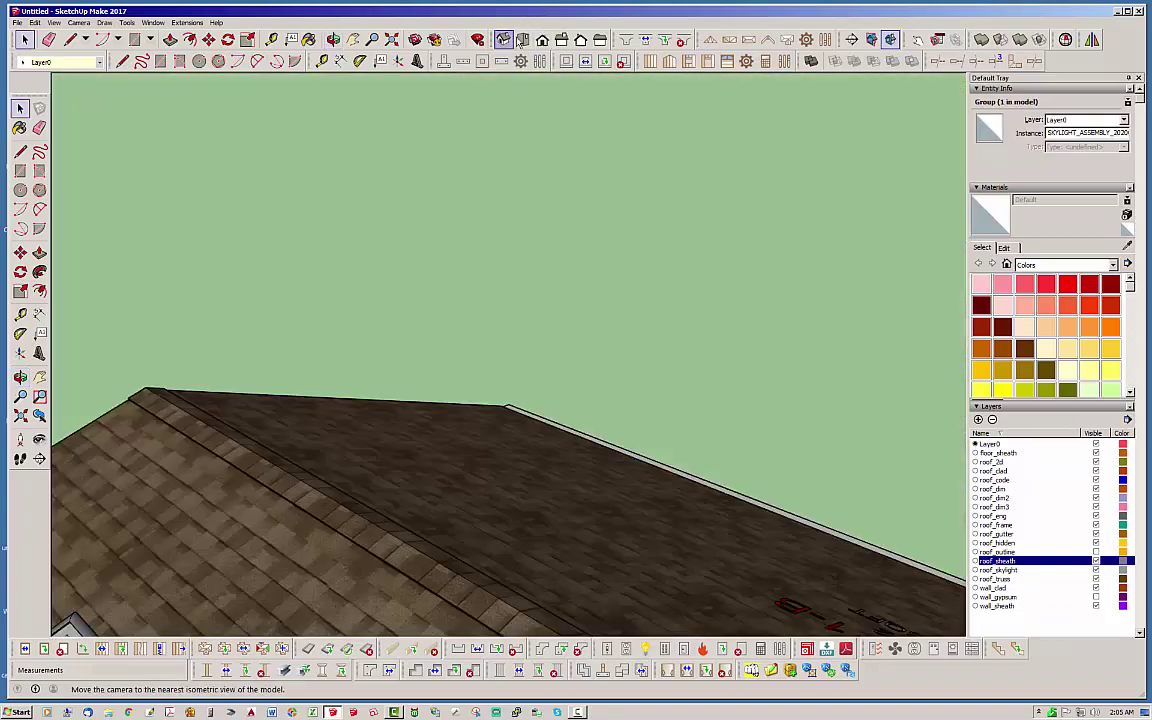
{"action": "scroll", "coordinate": [702, 352], "scroll_direction": "down", "scroll_amount": 3}
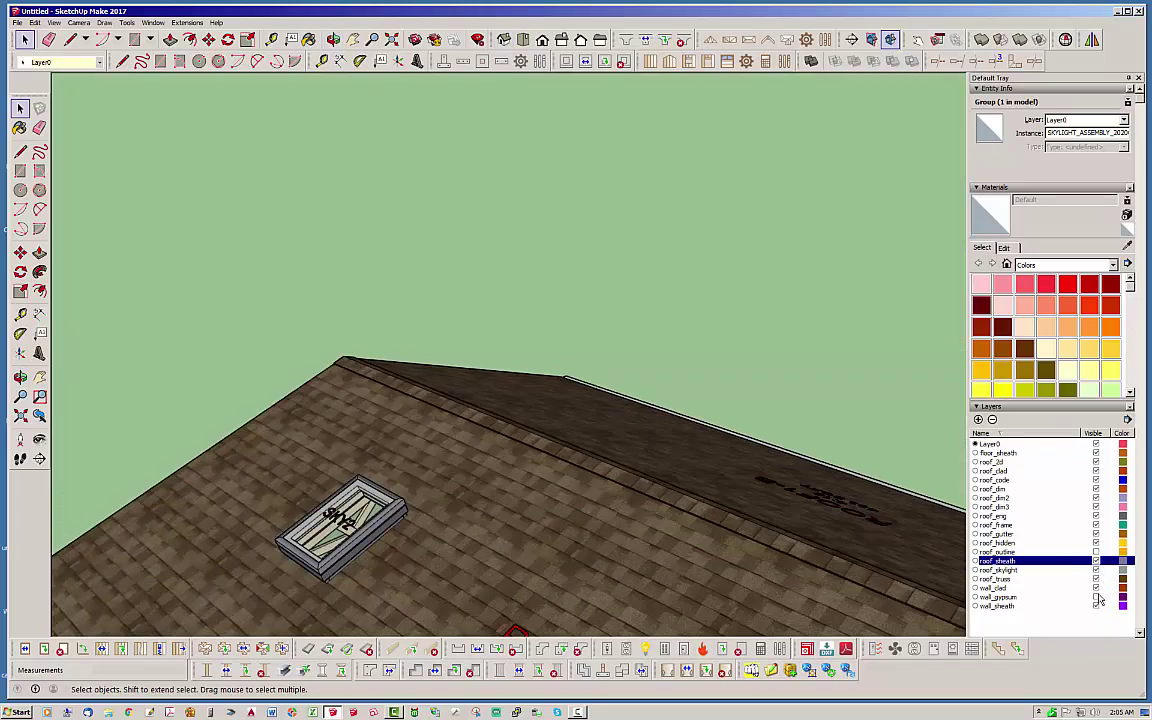
{"action": "left_click", "coordinate": [997, 596]}
{"action": "middle_click_drag", "start_coordinate": [702, 378], "coordinate": [281, 213]}
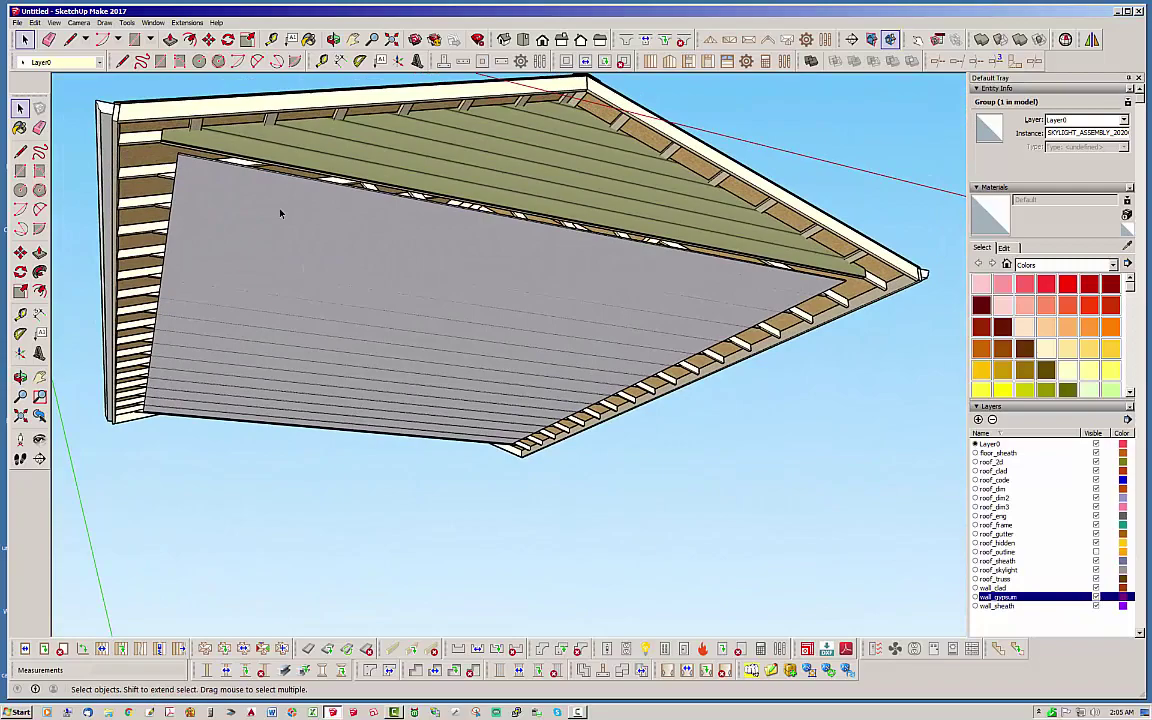
Examine the gable end, the skylight profiles on the slope and the gypsum ceiling beneath the trusses
{"action": "middle_click_drag", "start_coordinate": [366, 505], "coordinate": [297, 364]}
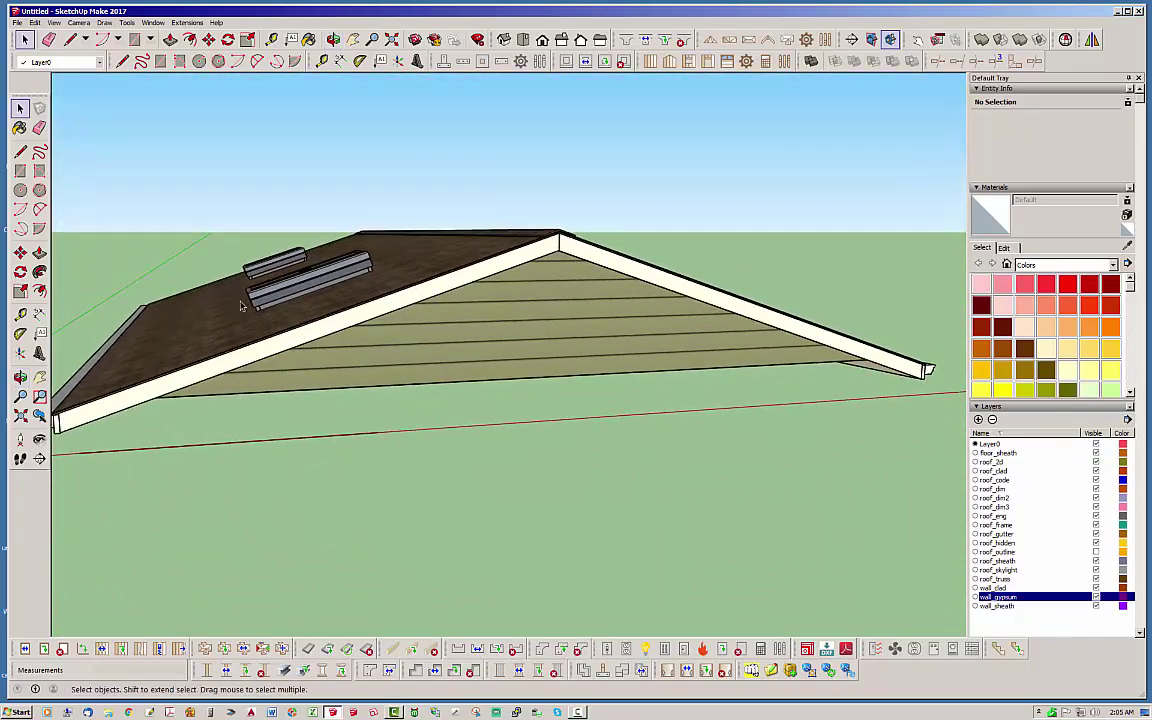
{"action": "middle_click_drag", "start_coordinate": [332, 270], "coordinate": [328, 266]}
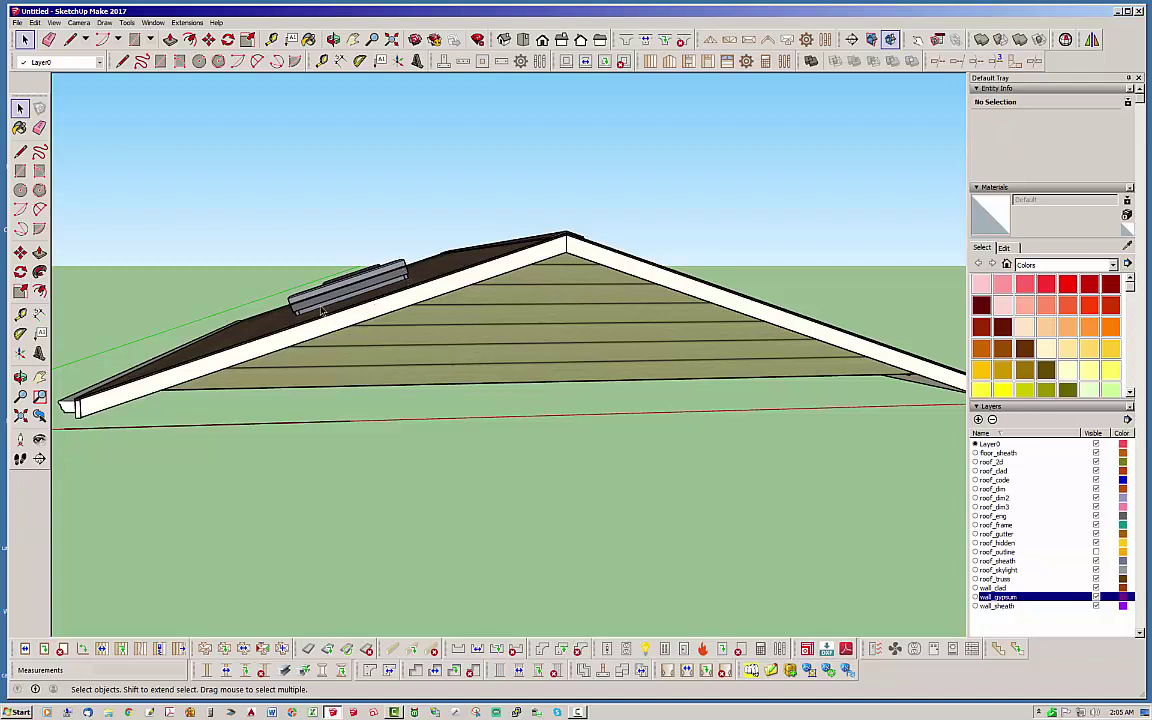
{"action": "middle_click_drag", "start_coordinate": [291, 281], "coordinate": [294, 160]}
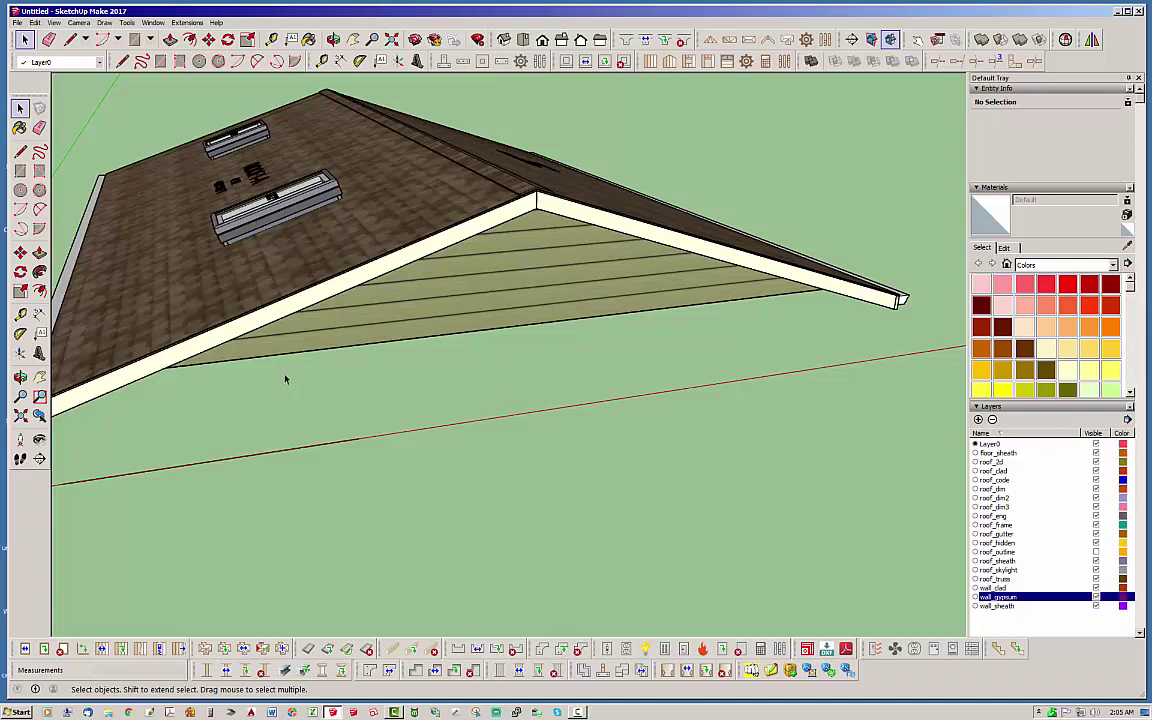
{"action": "scroll", "coordinate": [386, 311], "scroll_direction": "down", "scroll_amount": 5}
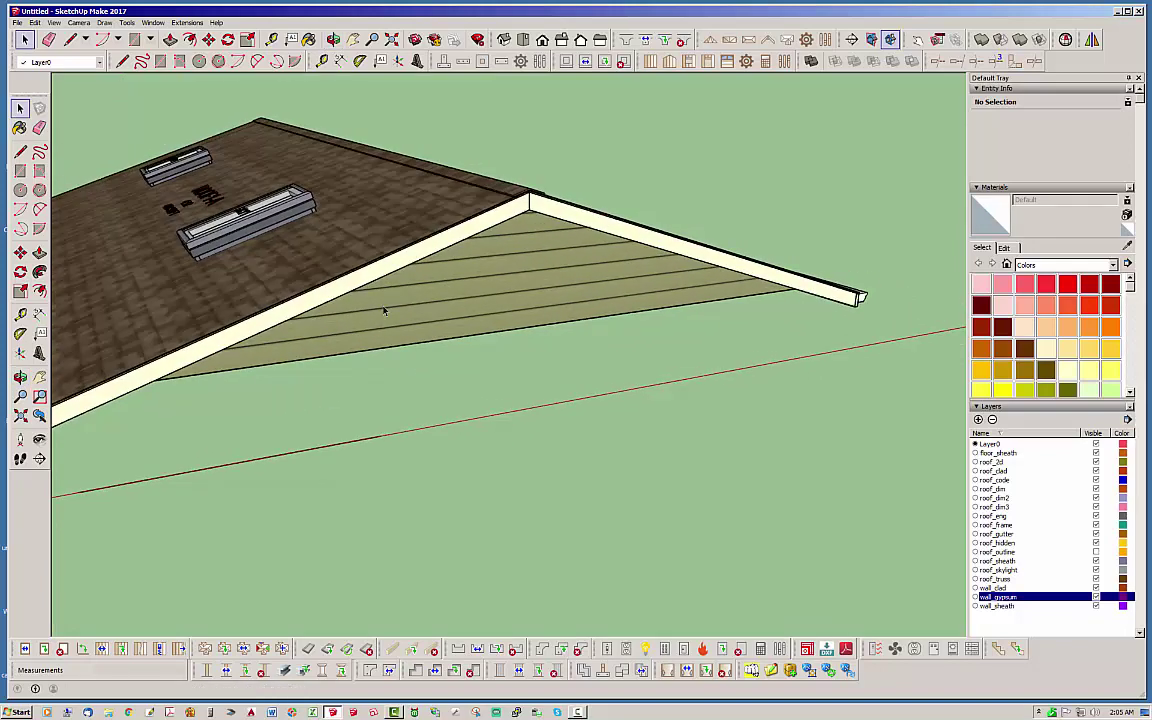
{"action": "middle_click_drag", "start_coordinate": [514, 437], "coordinate": [296, 129]}
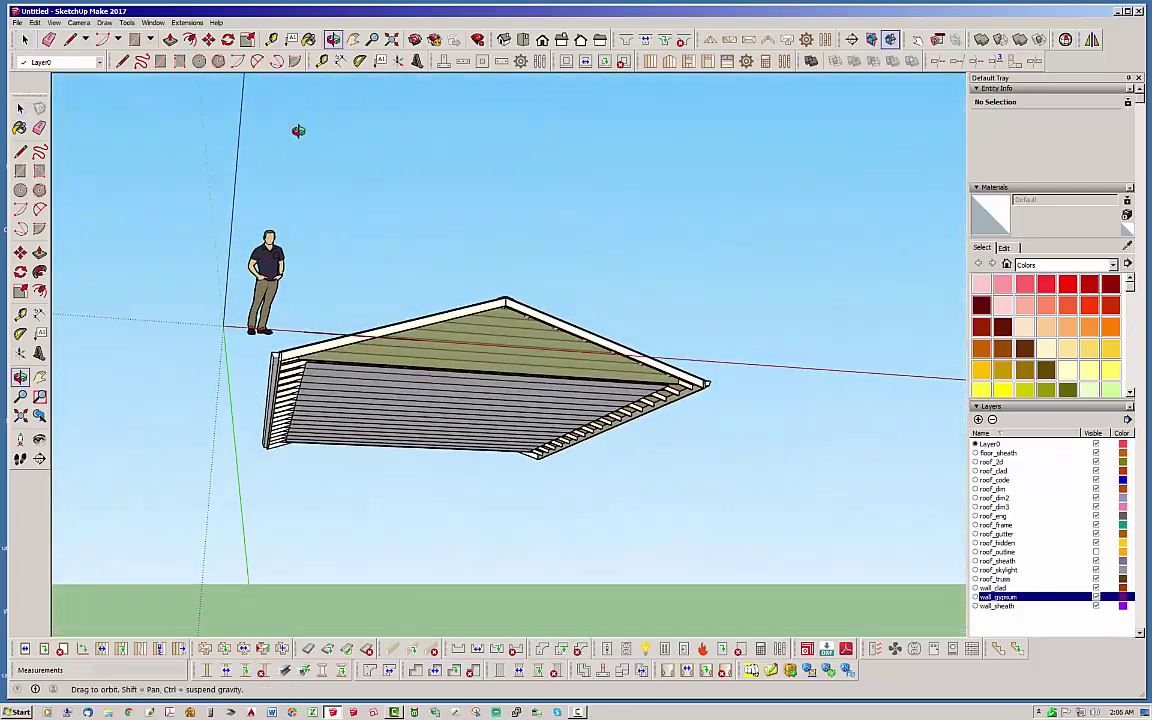
{"action": "scroll", "coordinate": [369, 390], "scroll_direction": "up", "scroll_amount": 5}
{"action": "scroll", "coordinate": [369, 390], "scroll_direction": "up", "scroll_amount": 2}
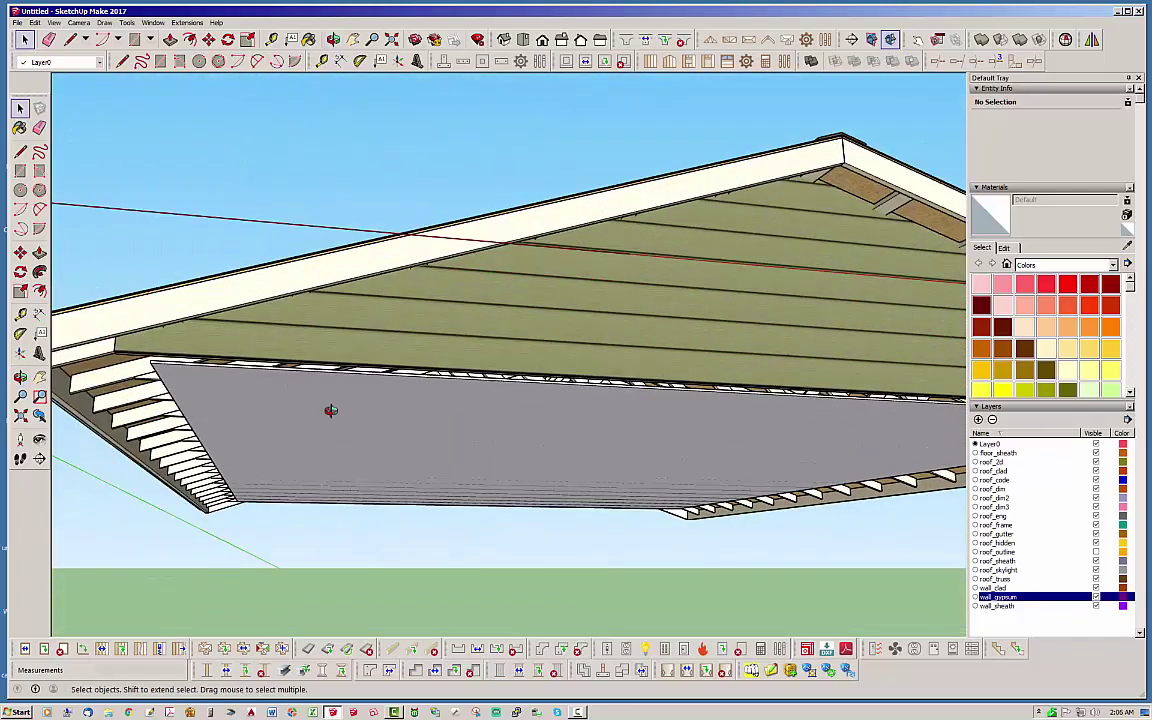
Examine the SKY1 and SKY2 skylights on the shingled ROOF1-A slope, up close and from several angles
{"action": "middle_click_drag", "start_coordinate": [332, 409], "coordinate": [391, 550]}
{"action": "middle_click_drag", "start_coordinate": [357, 311], "coordinate": [795, 354]}
{"action": "scroll", "coordinate": [645, 450], "scroll_direction": "down", "scroll_amount": 4}
{"action": "scroll", "coordinate": [794, 353], "scroll_direction": "down", "scroll_amount": 3}
{"action": "key", "text": "space"}
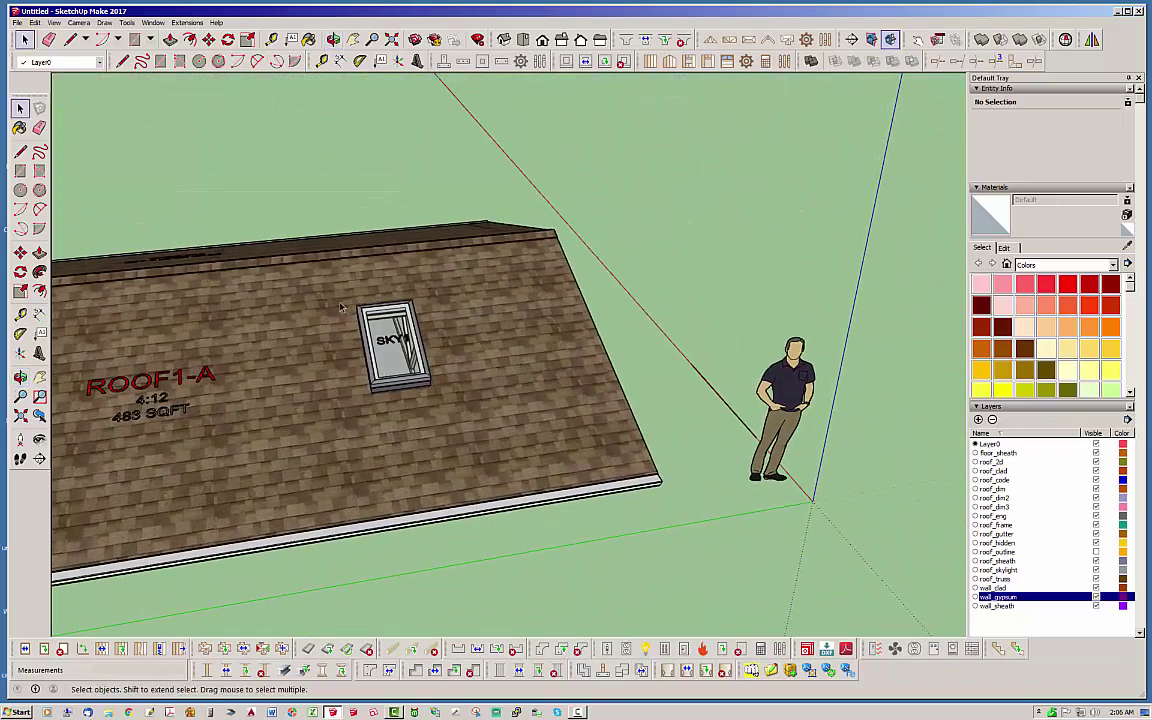
{"action": "scroll", "coordinate": [463, 342], "scroll_direction": "up", "scroll_amount": 5}
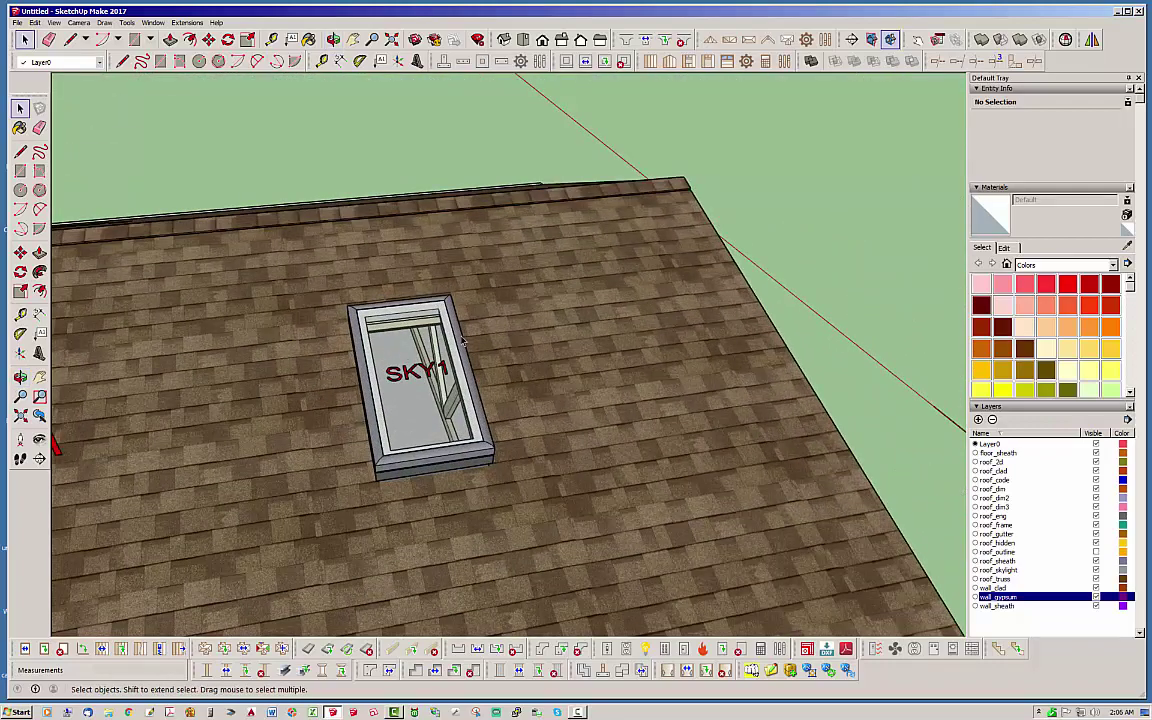
{"action": "middle_click_drag", "start_coordinate": [543, 386], "coordinate": [519, 417]}
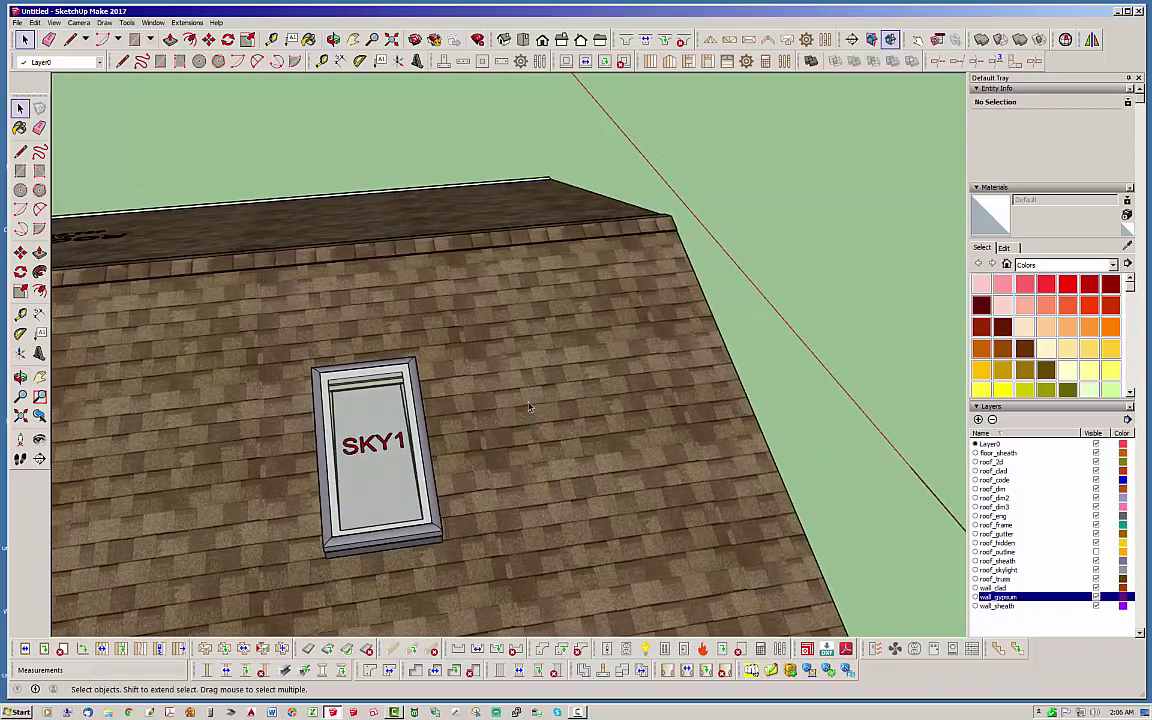
{"action": "scroll", "coordinate": [529, 406], "scroll_direction": "down", "scroll_amount": 2}
{"action": "middle_click_drag", "start_coordinate": [489, 362], "coordinate": [358, 468]}
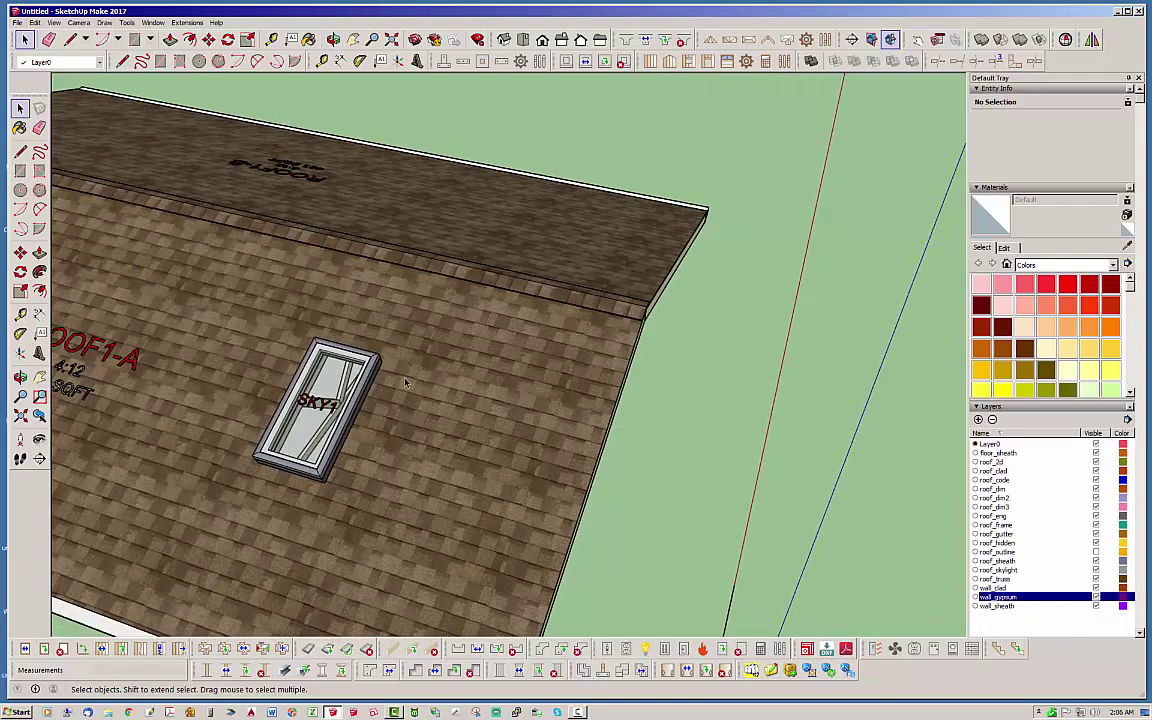
{"action": "scroll", "coordinate": [525, 365], "scroll_direction": "down", "scroll_amount": 4}
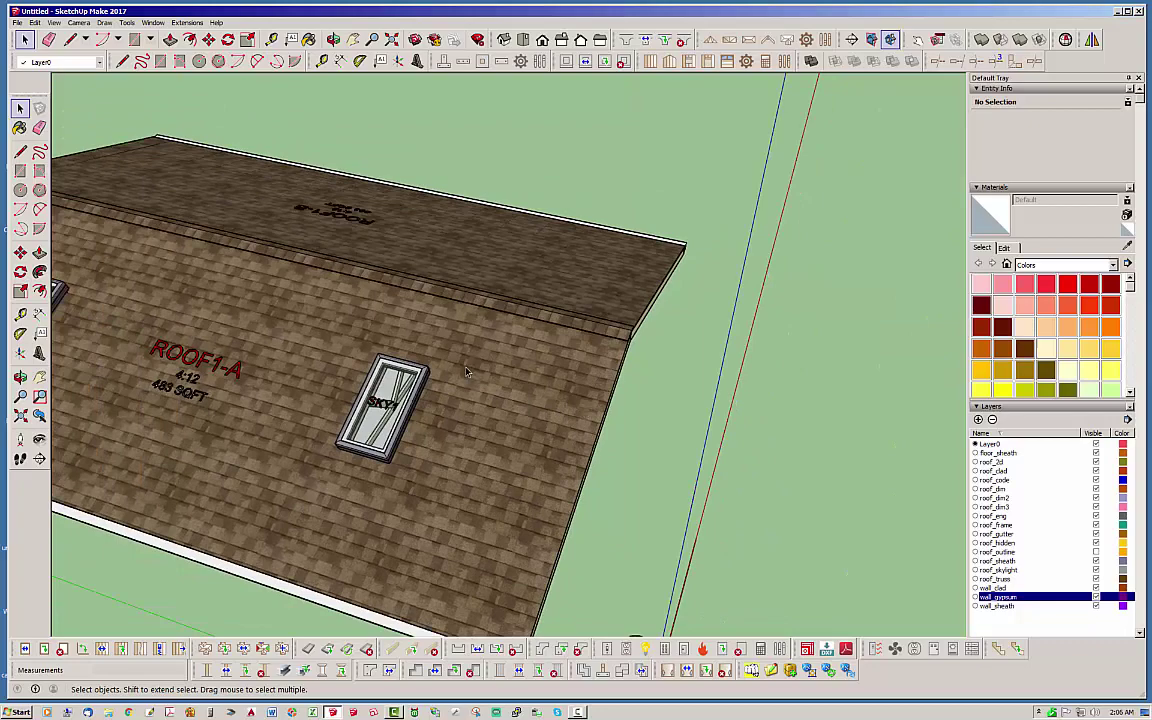
{"action": "middle_click_drag", "start_coordinate": [487, 358], "coordinate": [370, 580]}
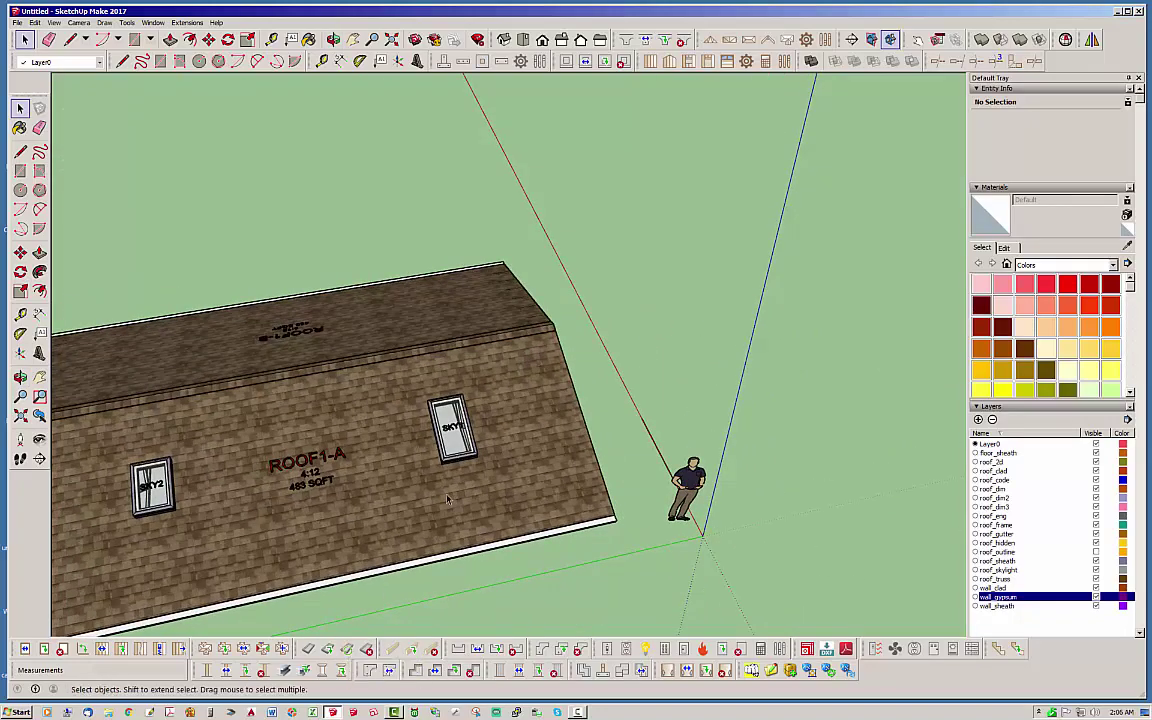
{"action": "middle_click_drag", "start_coordinate": [426, 497], "coordinate": [598, 483]}
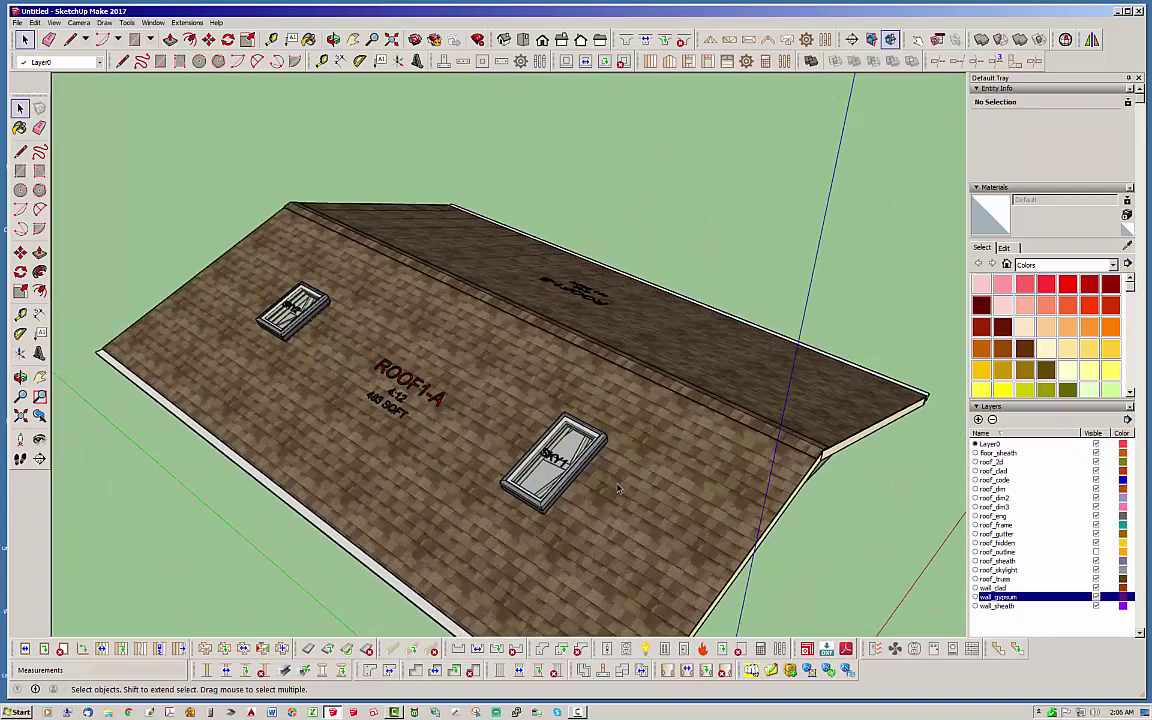
Edit the ROOF1 truss assembly to use IKO Cambridge - Driftwood as the roof cladding material and update it
{"action": "left_click", "coordinate": [594, 361]}
{"action": "right_click", "coordinate": [659, 399]}
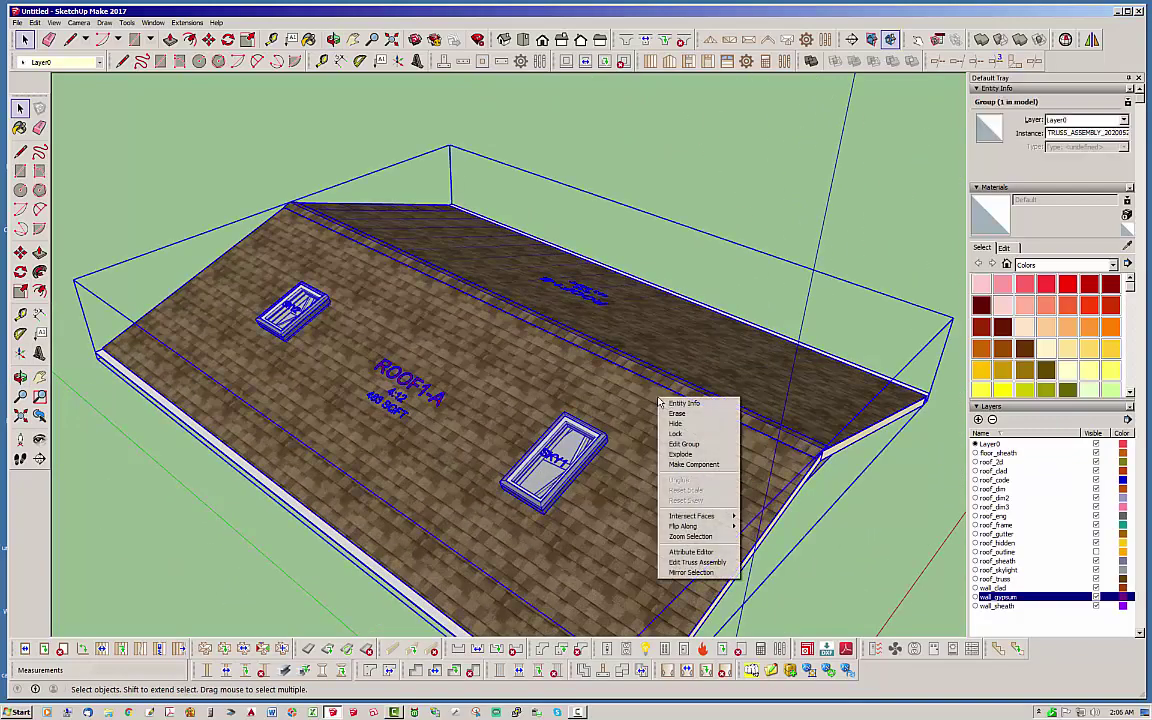
{"action": "left_click", "coordinate": [697, 562]}
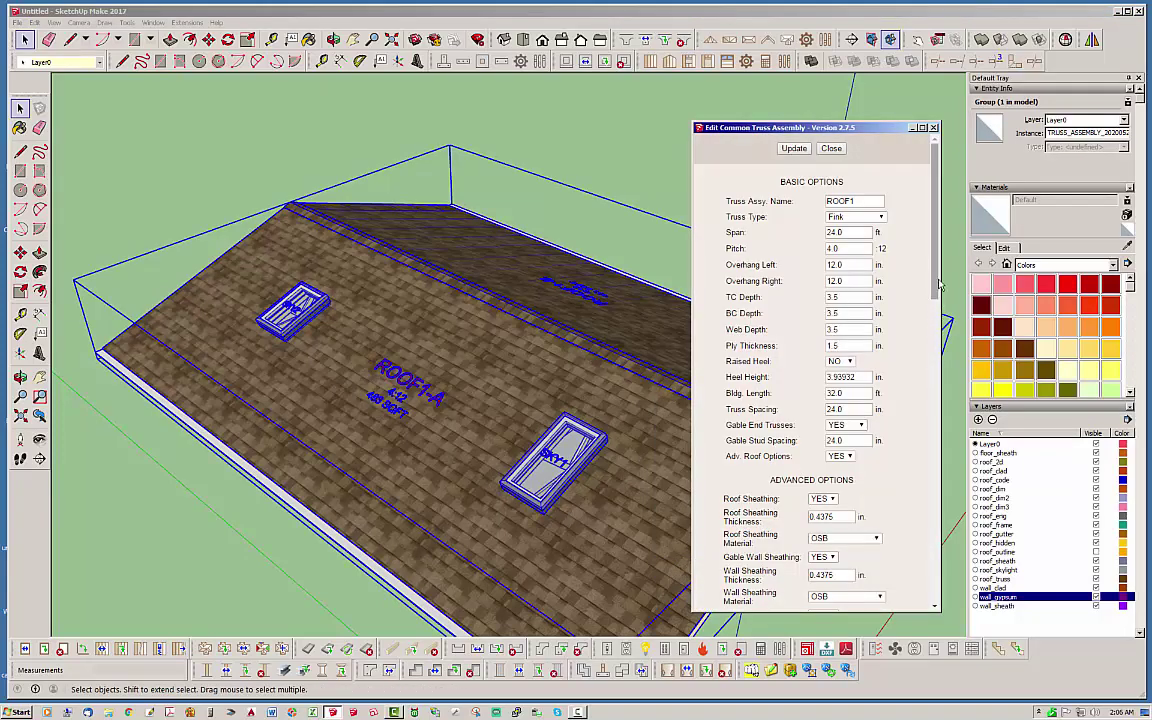
{"action": "left_click_drag", "start_coordinate": [934, 277], "coordinate": [926, 387]}
{"action": "scroll", "coordinate": [800, 400], "scroll_direction": "down", "scroll_amount": 2}
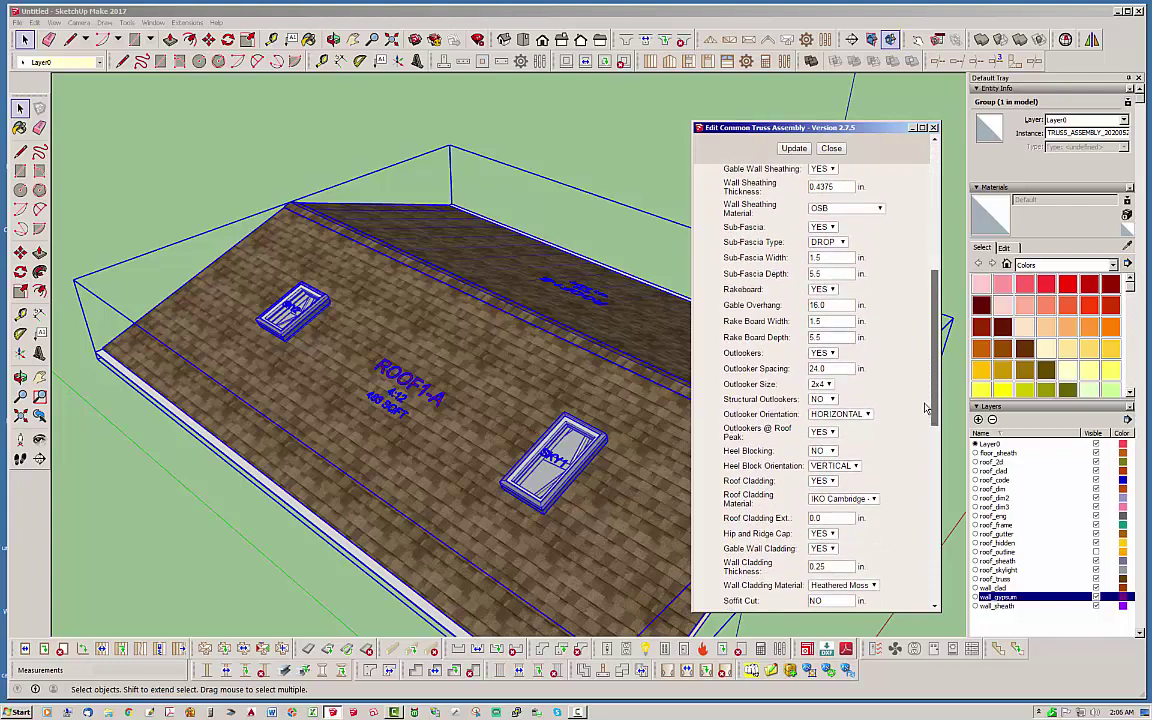
{"action": "left_click", "coordinate": [843, 452]}
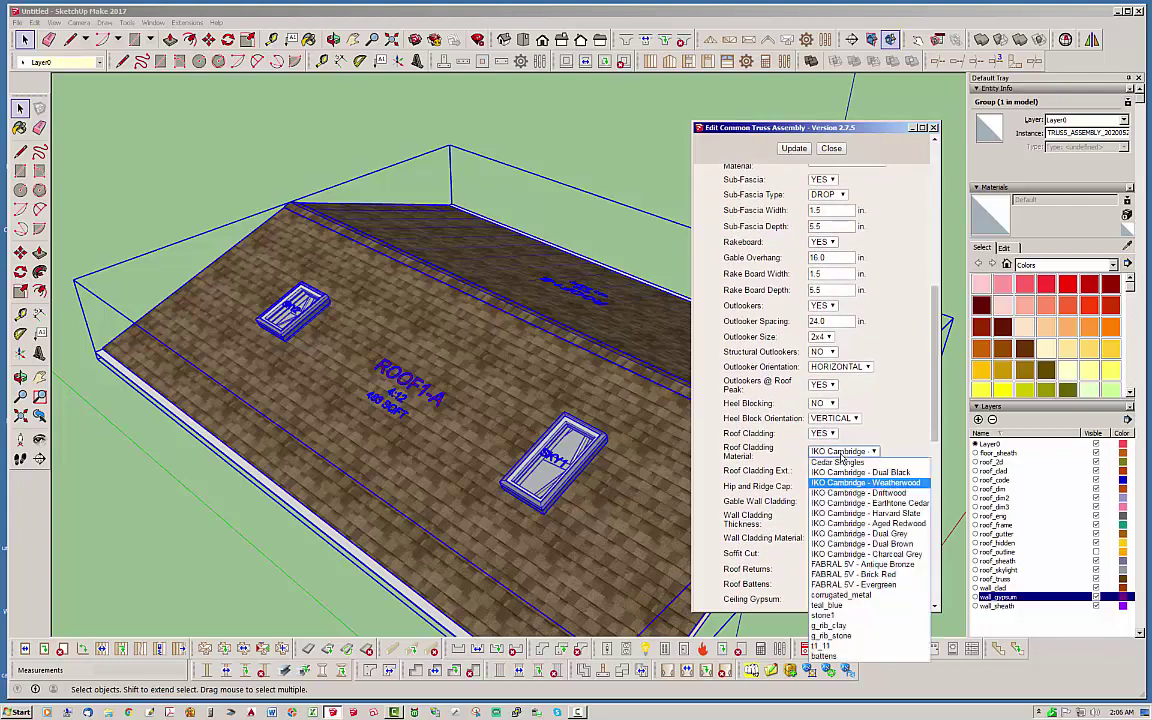
{"action": "left_click", "coordinate": [873, 493]}
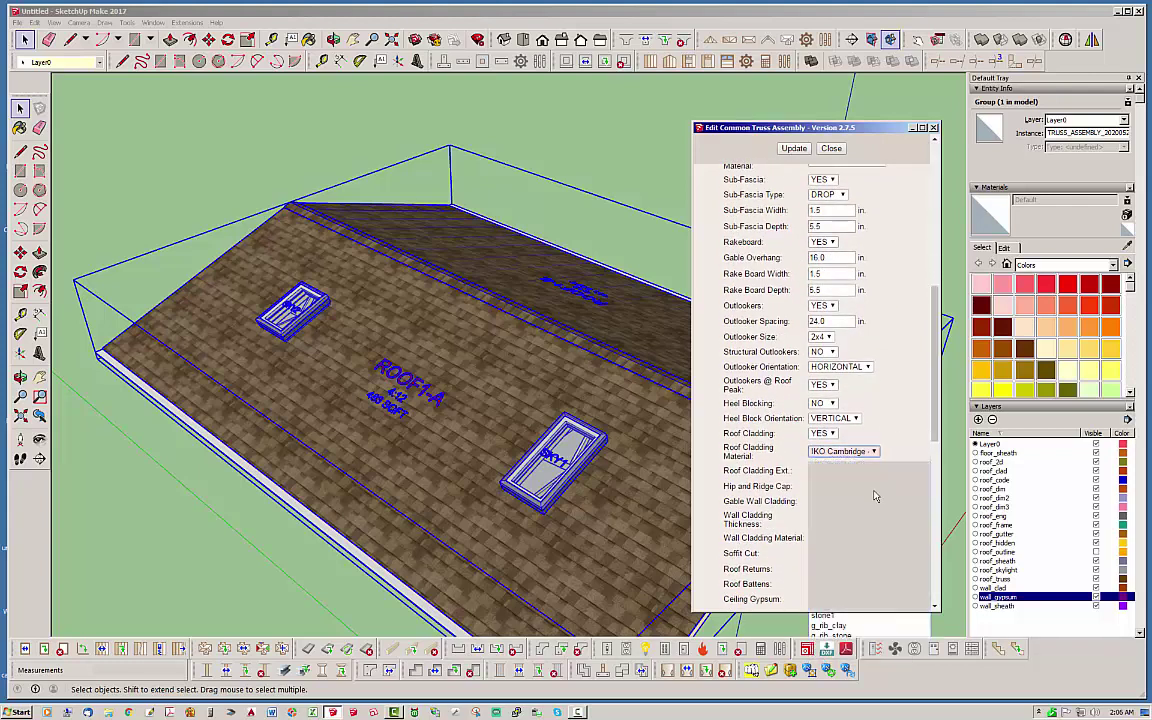
{"action": "left_click", "coordinate": [795, 149]}
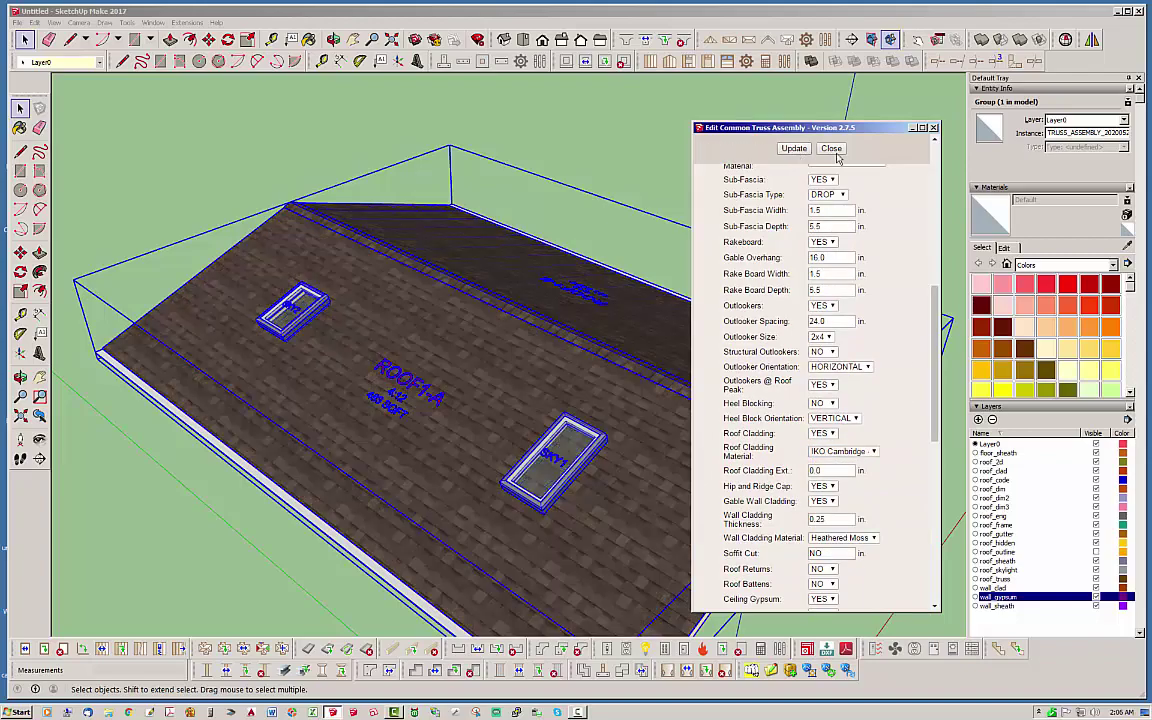
{"action": "left_click", "coordinate": [831, 148]}
Hide the wall_gypsum layer to expose the trusses from below, and clear the roof selection
{"action": "middle_click_drag", "start_coordinate": [672, 393], "coordinate": [430, 100]}
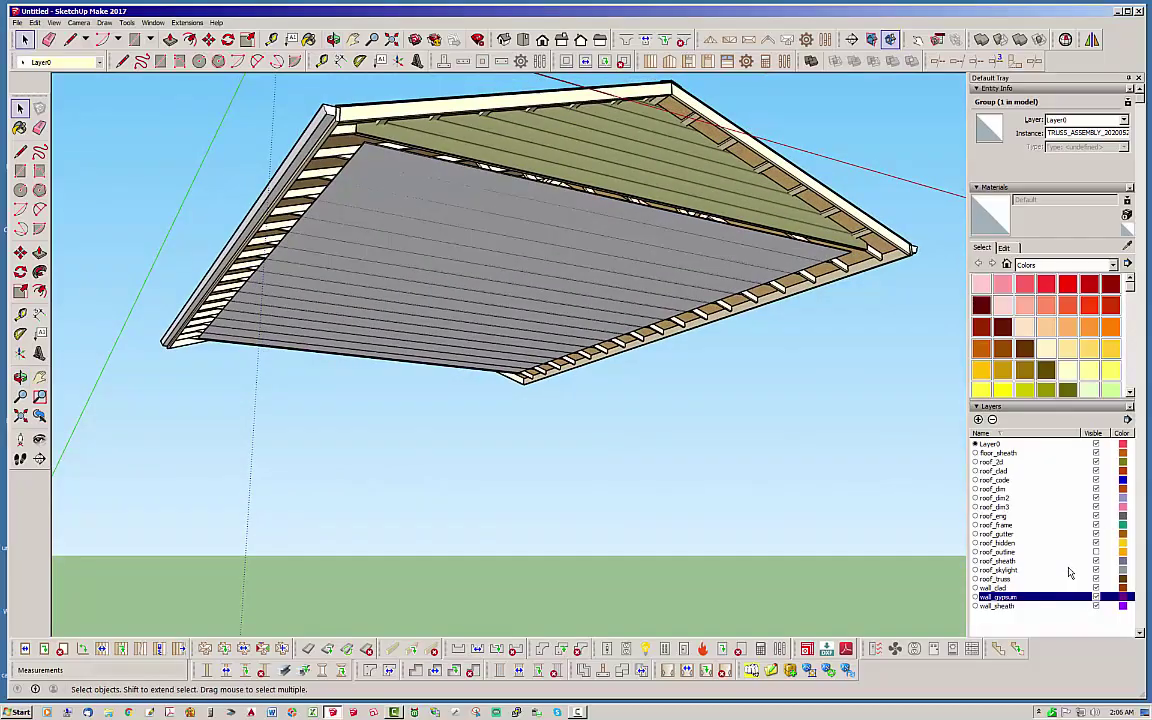
{"action": "left_click", "coordinate": [1095, 597]}
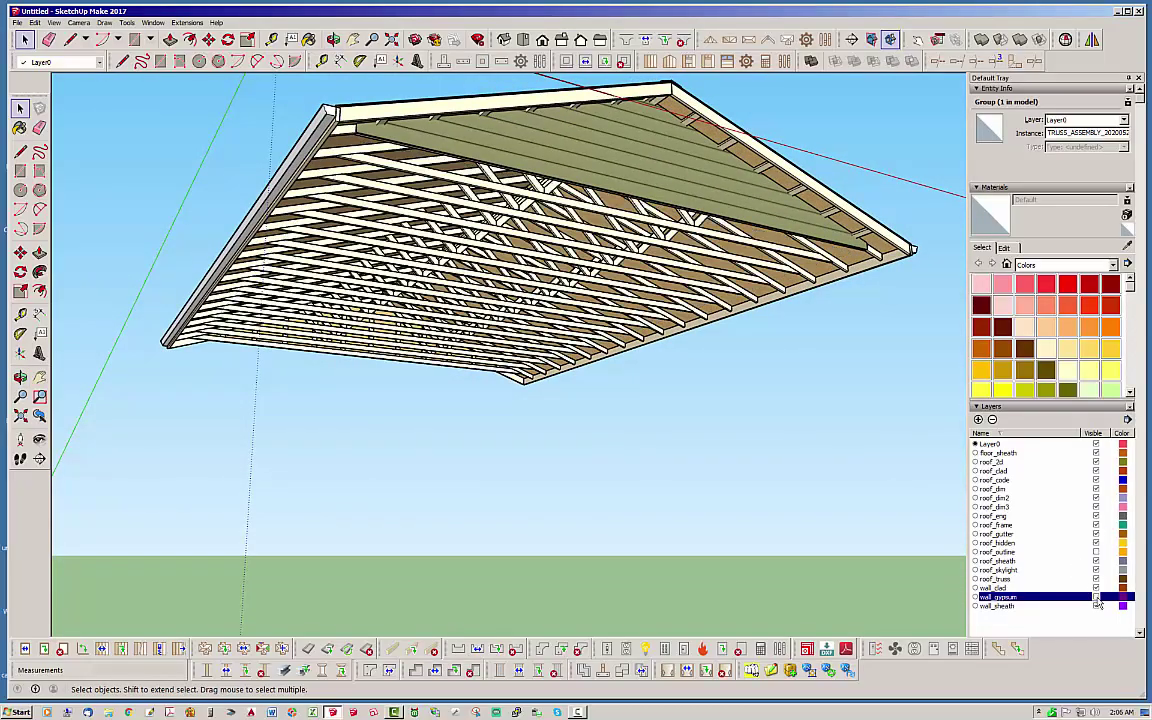
{"action": "left_click", "coordinate": [856, 494]}
Review both skylights and the changed cladding on the roof slope from above
{"action": "middle_click_drag", "start_coordinate": [488, 290], "coordinate": [663, 490]}
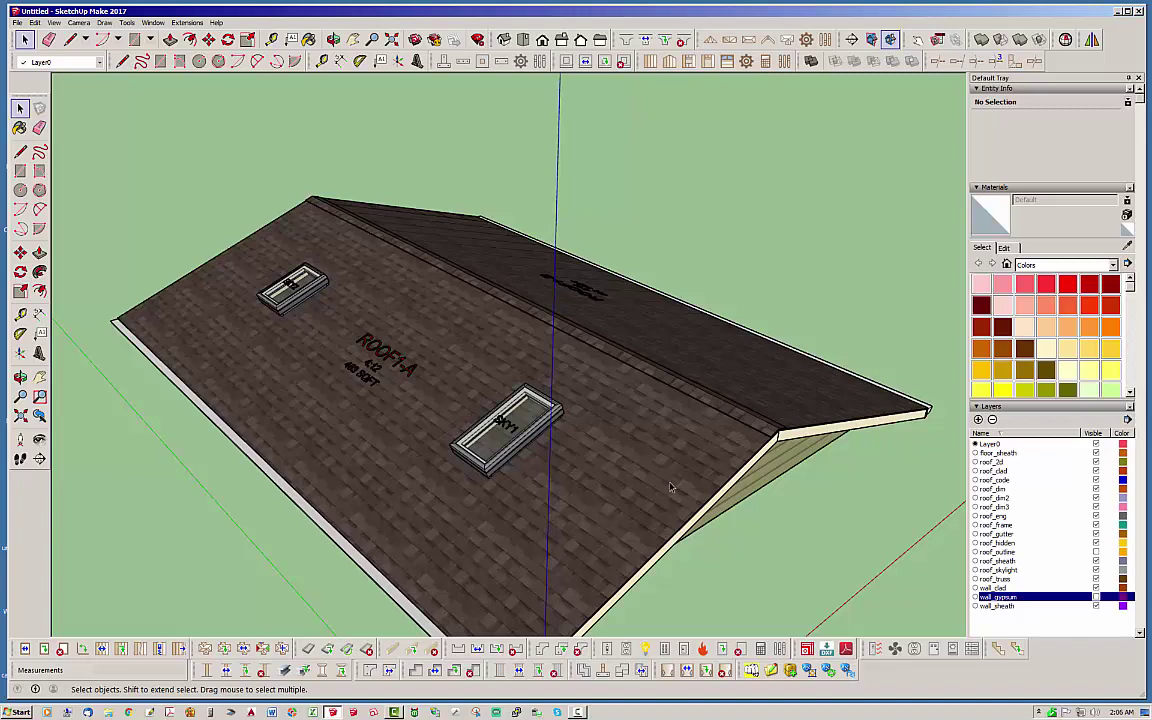
{"action": "middle_click_drag", "start_coordinate": [671, 487], "coordinate": [370, 410]}
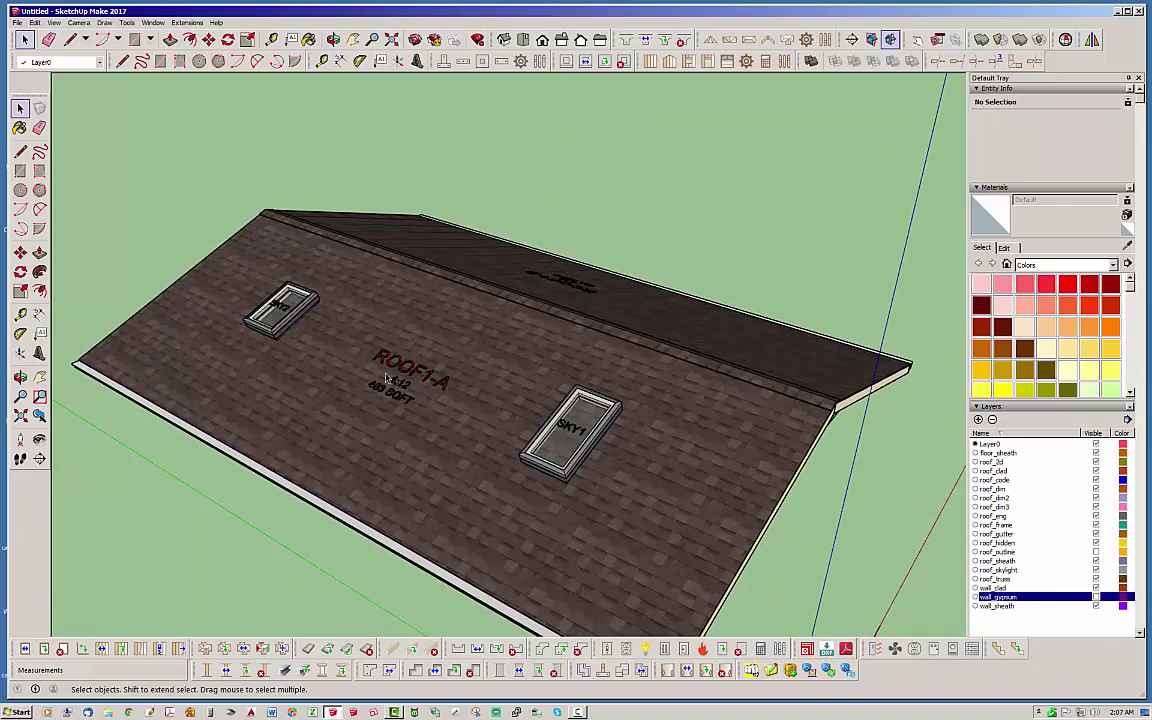
{"action": "middle_click_drag", "start_coordinate": [557, 453], "coordinate": [637, 446]}
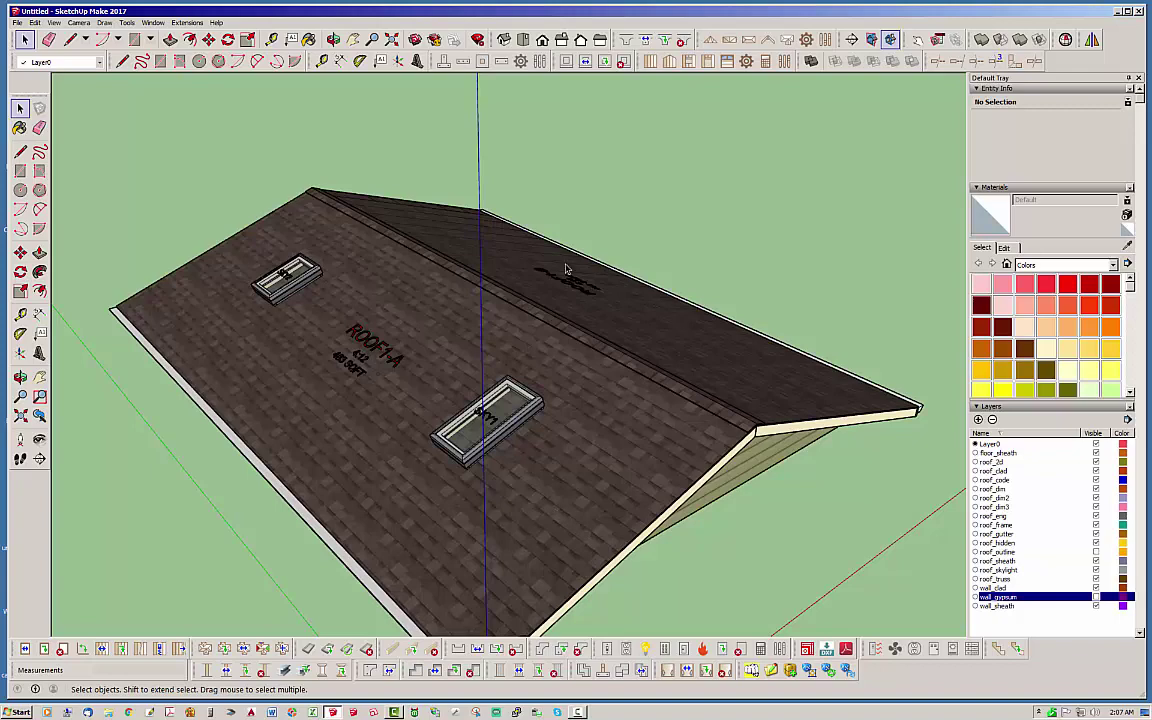
{"action": "middle_click_drag", "start_coordinate": [565, 268], "coordinate": [171, 337]}
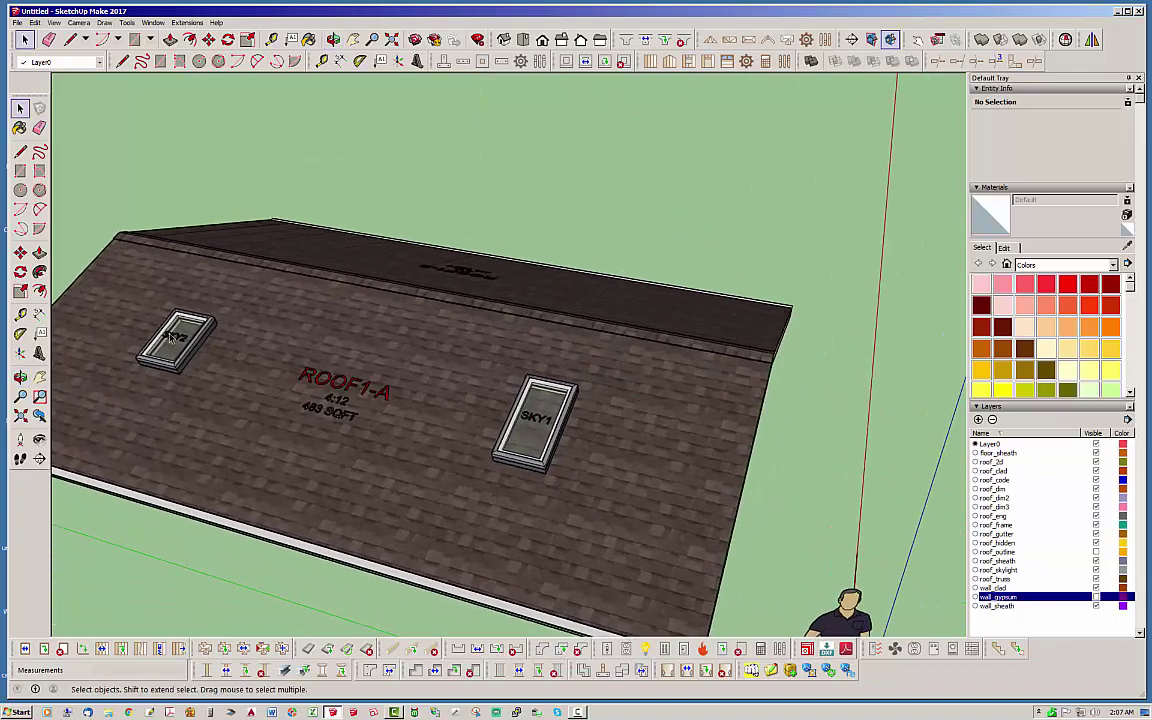
Regenerate the SKY1 and SKY2 skylights so their openings are recut through the updated roof cladding
{"action": "left_click", "coordinate": [346, 649]}
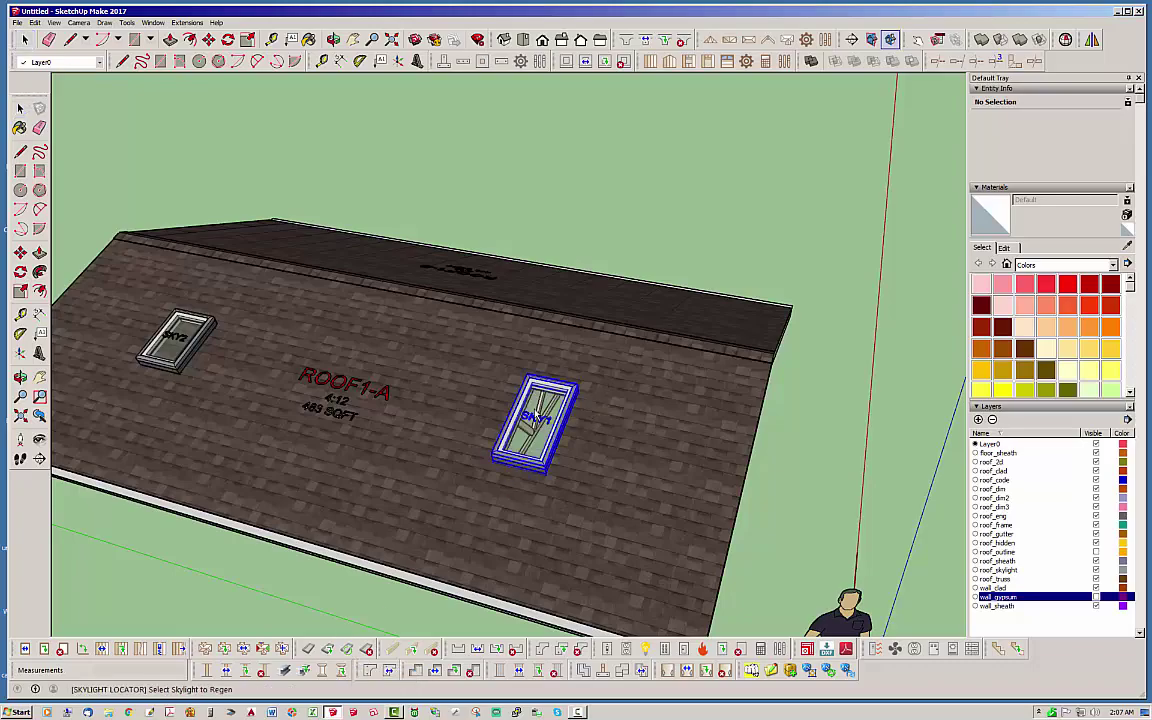
{"action": "left_click", "coordinate": [505, 395]}
{"action": "left_click", "coordinate": [175, 332]}
{"action": "middle_click_drag", "start_coordinate": [568, 434], "coordinate": [403, 600]}
{"action": "left_click", "coordinate": [305, 588]}
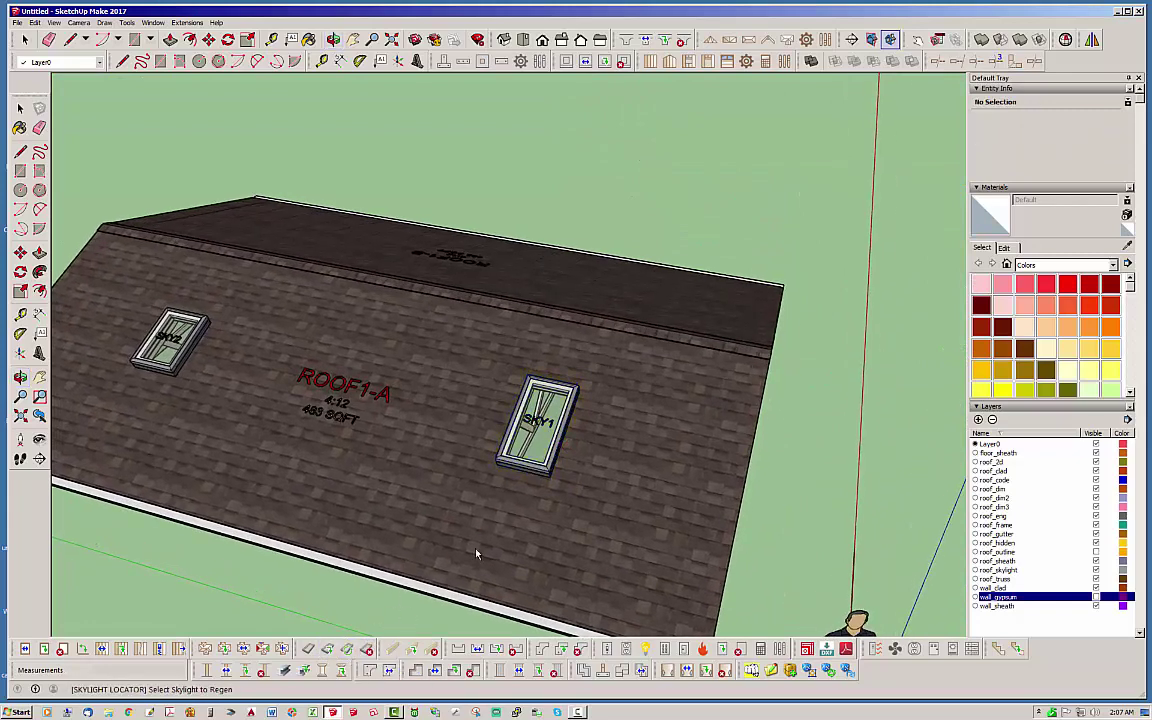
{"action": "left_click", "coordinate": [24, 39]}
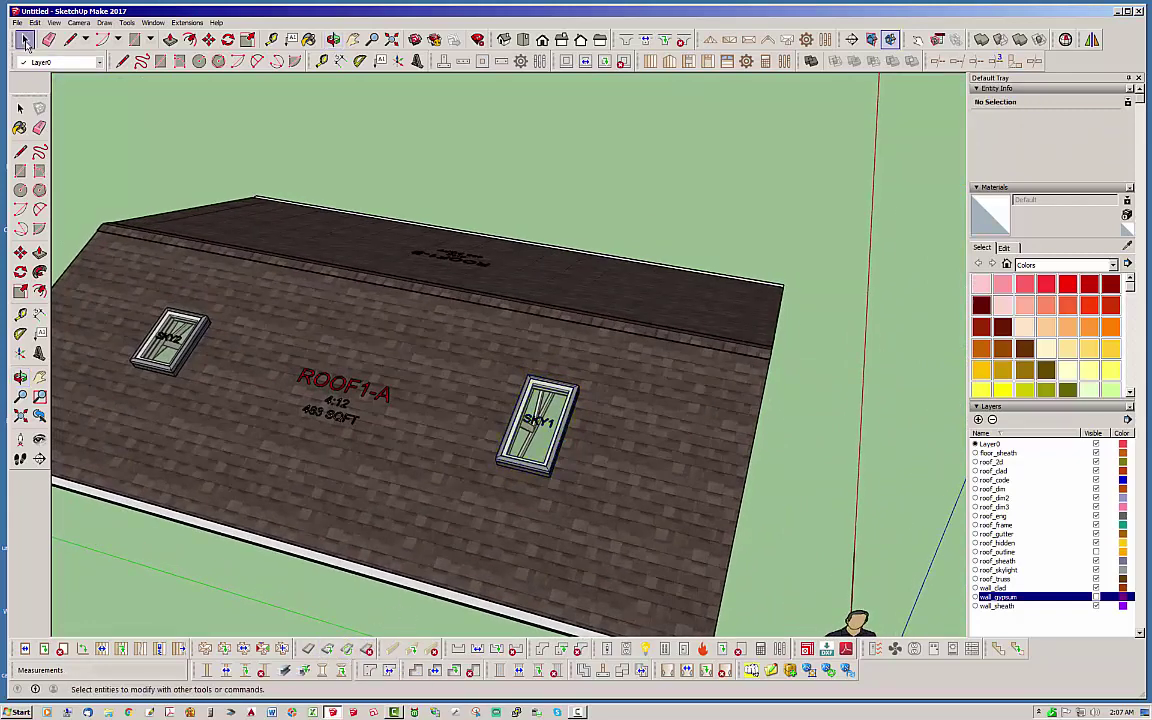
Open the ROOF1 assembly group, move the SKY1 skylight 24 inches along the green axis towards SKY2, and leave the group
{"action": "left_click", "coordinate": [531, 511]}
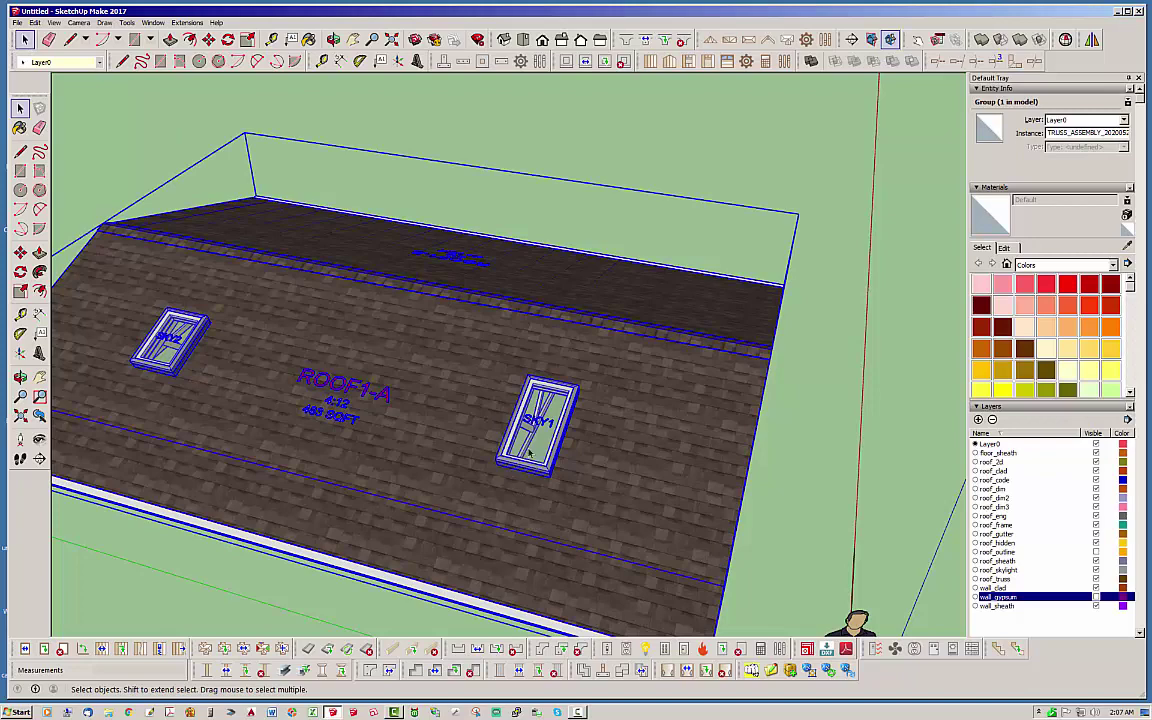
{"action": "double_click", "coordinate": [533, 442]}
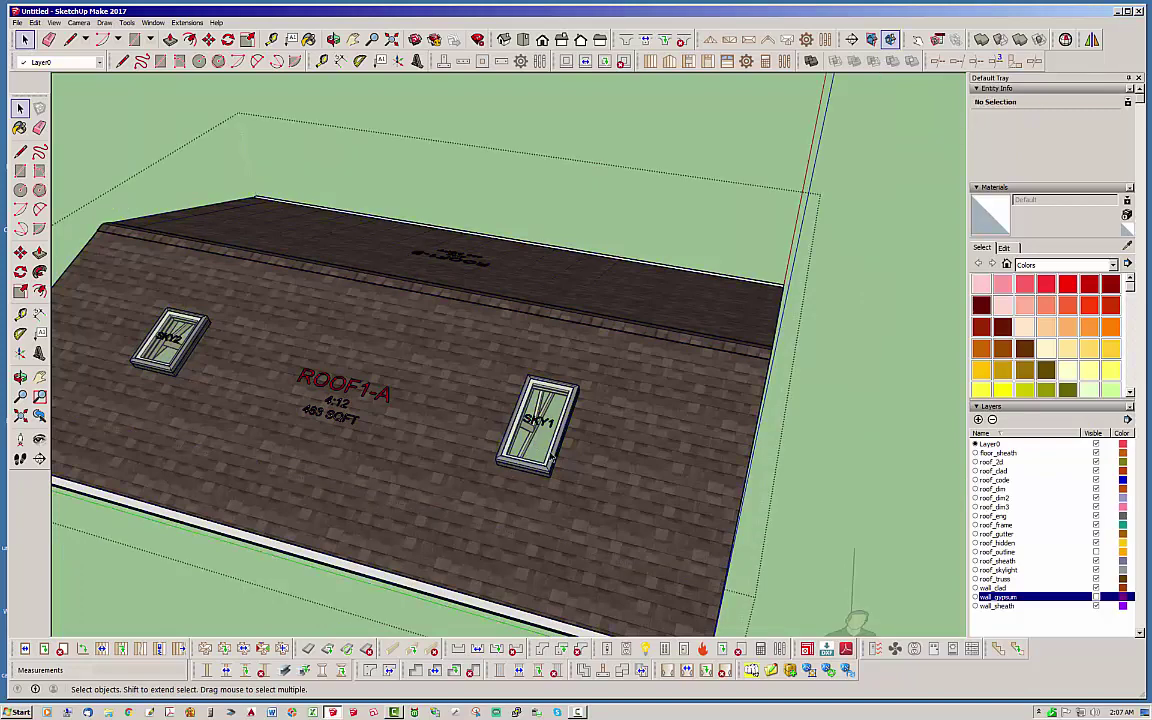
{"action": "left_click", "coordinate": [500, 412]}
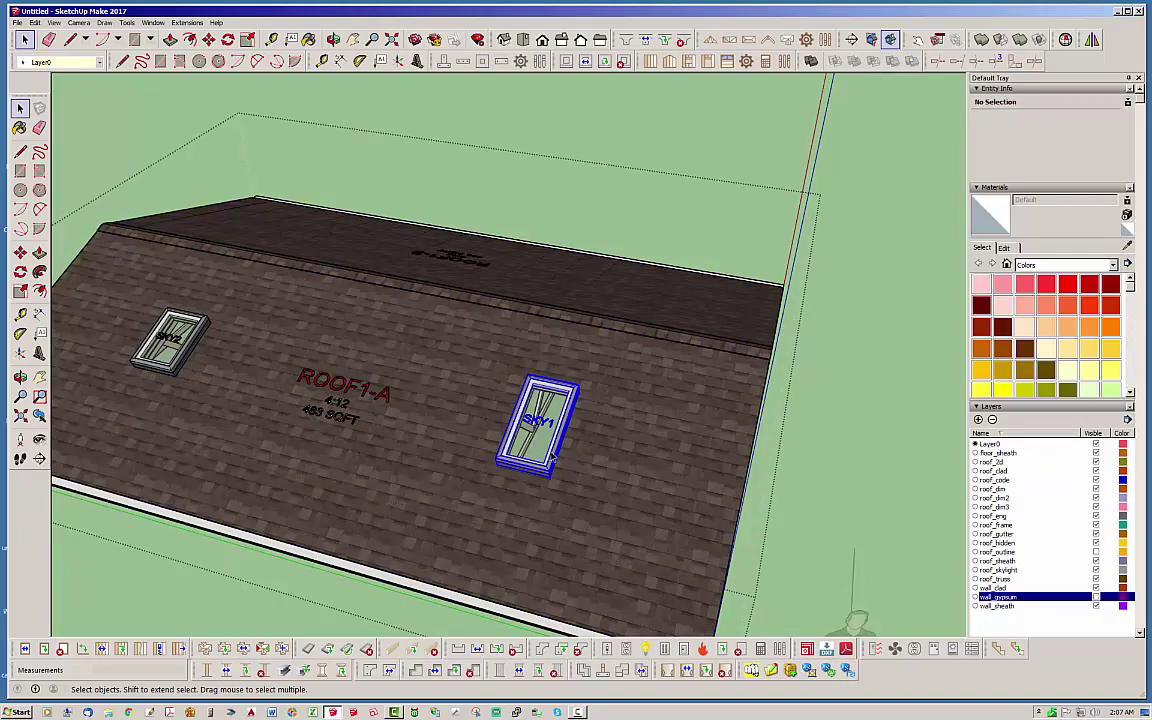
{"action": "left_click", "coordinate": [208, 39]}
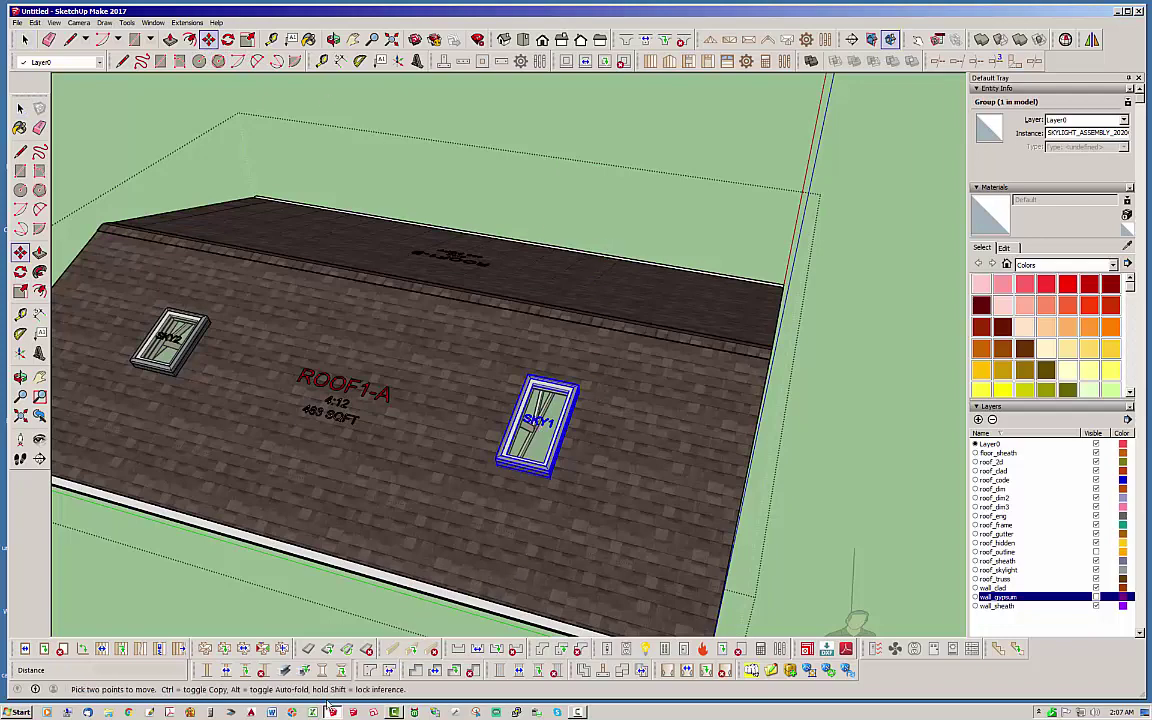
{"action": "middle_click_drag", "start_coordinate": [448, 464], "coordinate": [452, 450]}
{"action": "scroll", "coordinate": [543, 390], "scroll_direction": "down", "scroll_amount": 2}
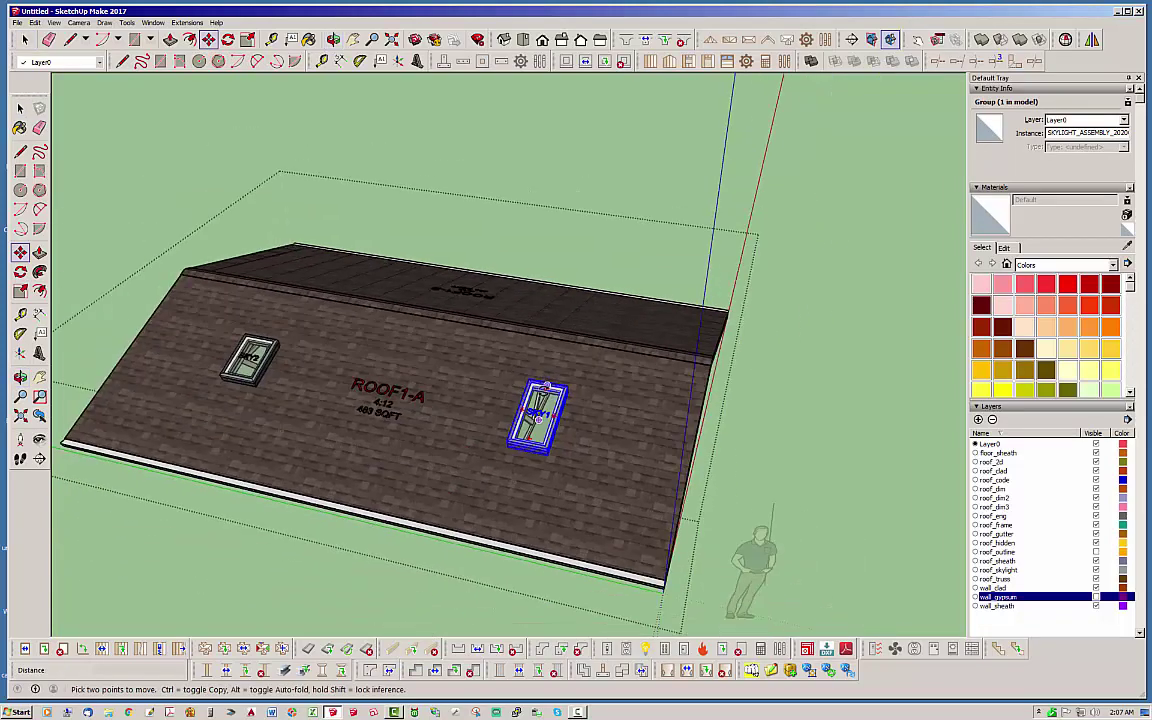
{"action": "left_click", "coordinate": [507, 571]}
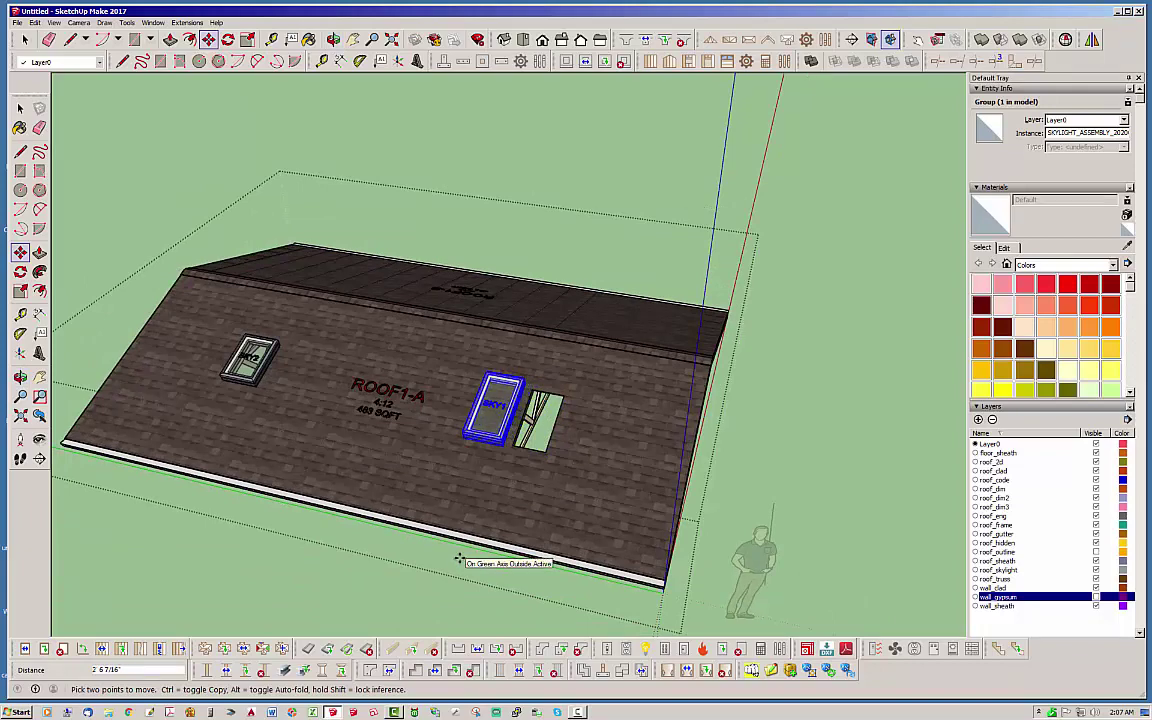
{"action": "key", "text": "Return"}
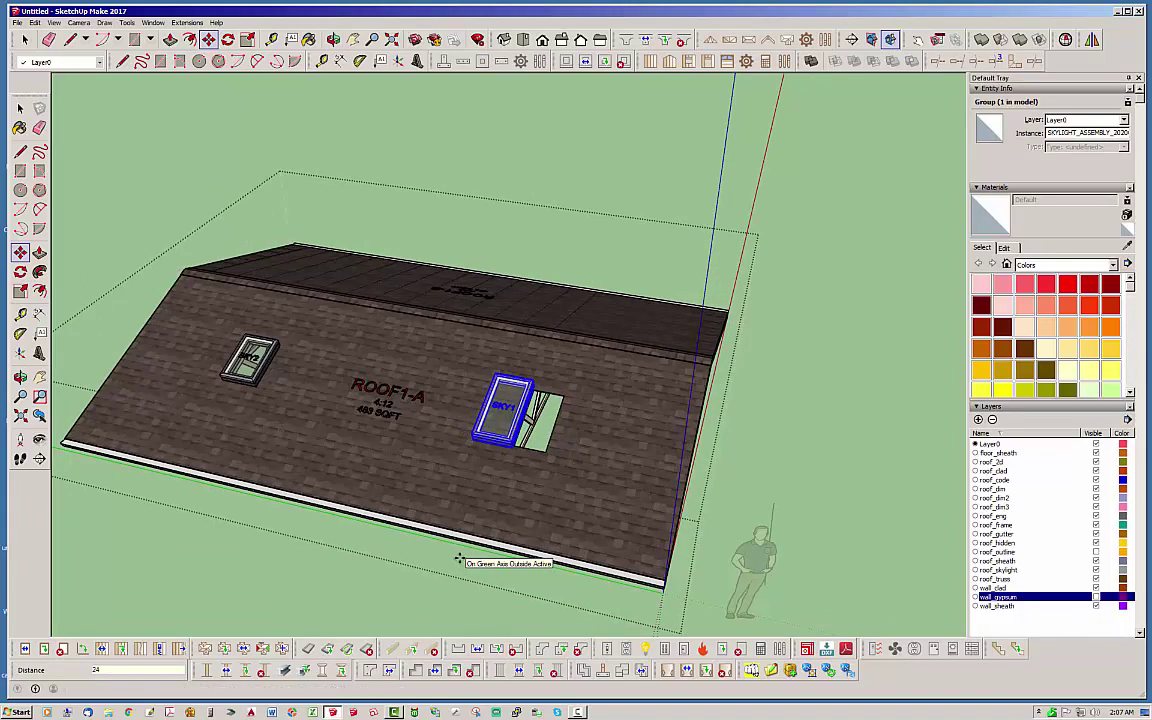
{"action": "key", "text": "space"}
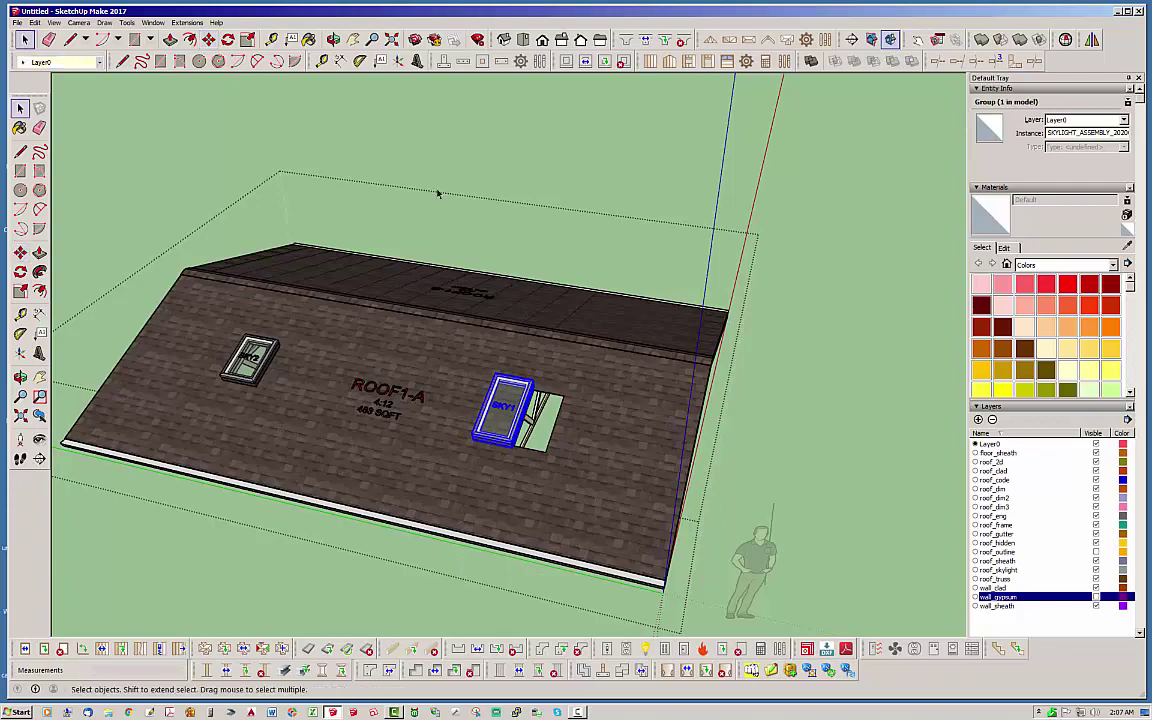
{"action": "left_click", "coordinate": [632, 210]}
Regenerate the SKY1 skylight to cut a roof opening at its moved position
{"action": "scroll", "coordinate": [525, 408], "scroll_direction": "up", "scroll_amount": 8}
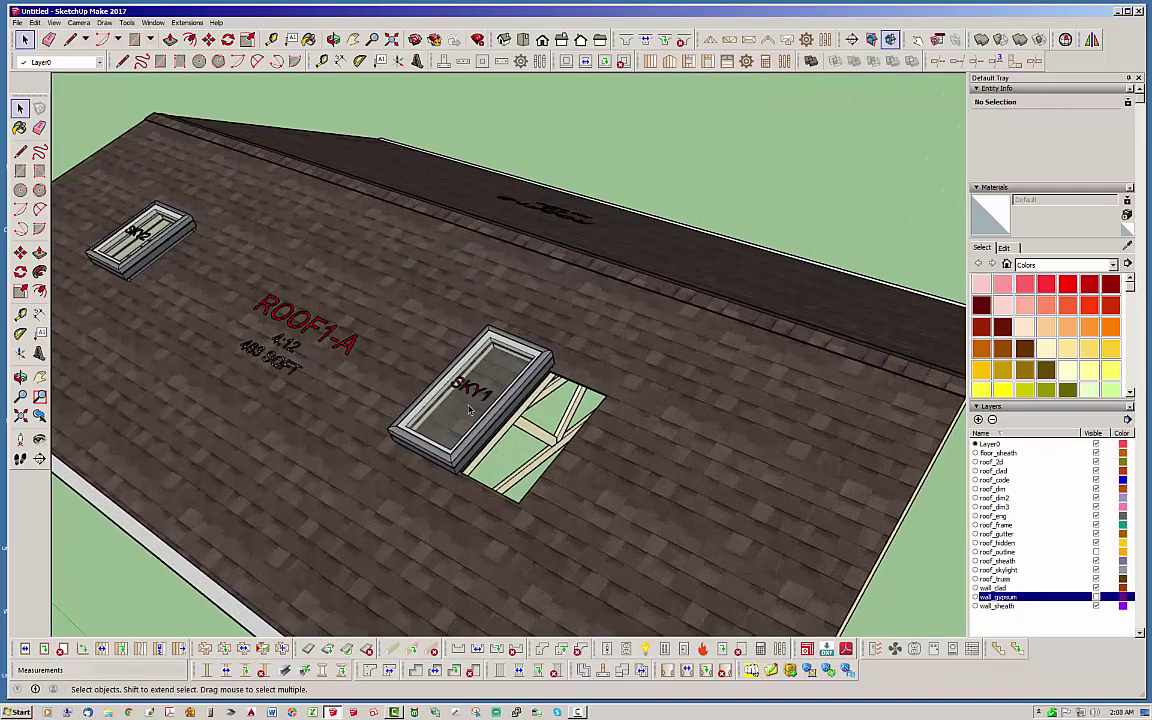
{"action": "middle_click_drag", "start_coordinate": [525, 408], "coordinate": [492, 385]}
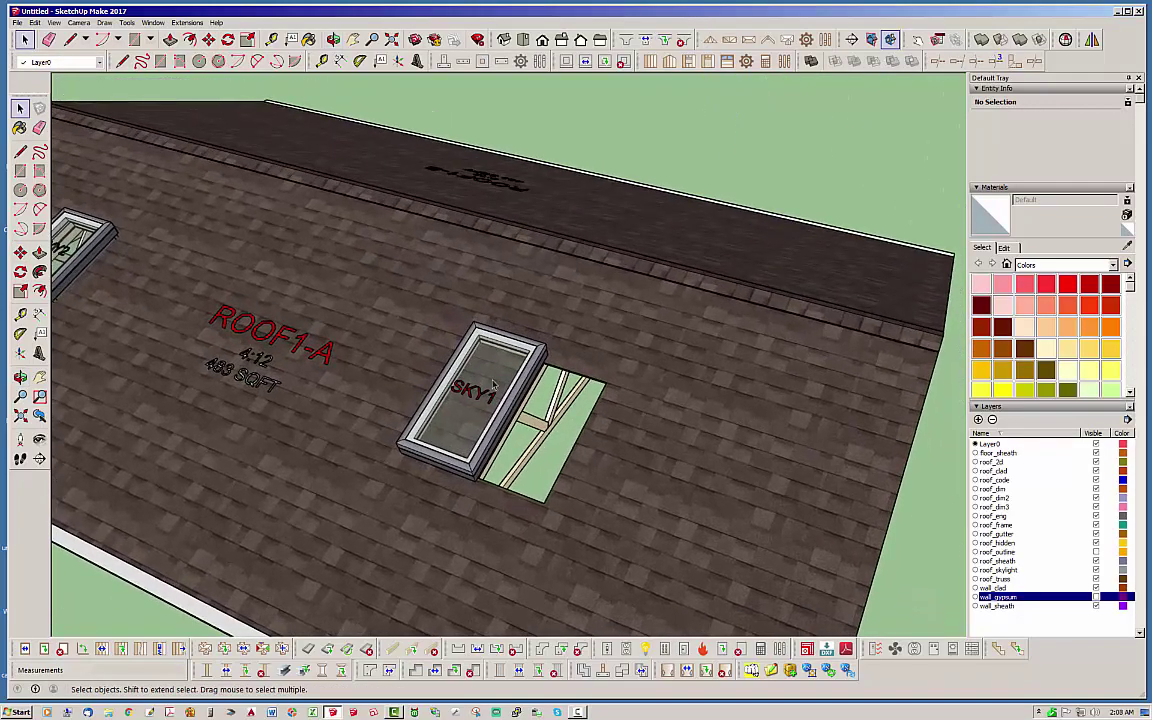
{"action": "scroll", "coordinate": [492, 385], "scroll_direction": "down", "scroll_amount": 5}
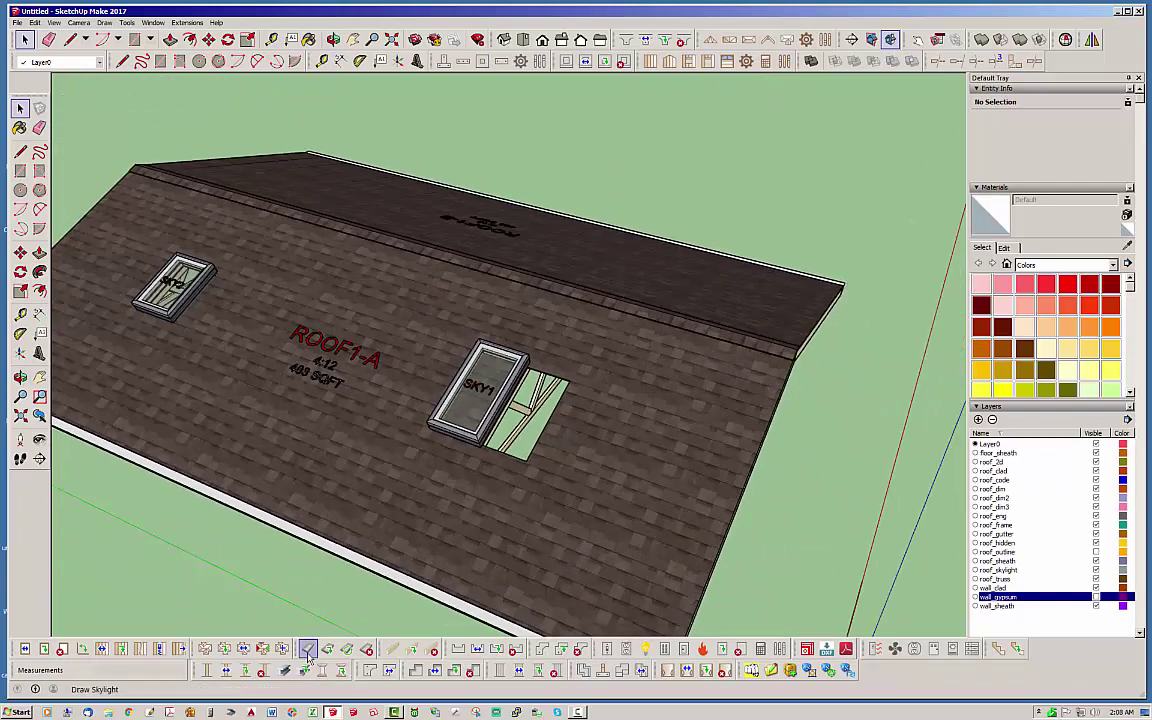
{"action": "left_click", "coordinate": [327, 649]}
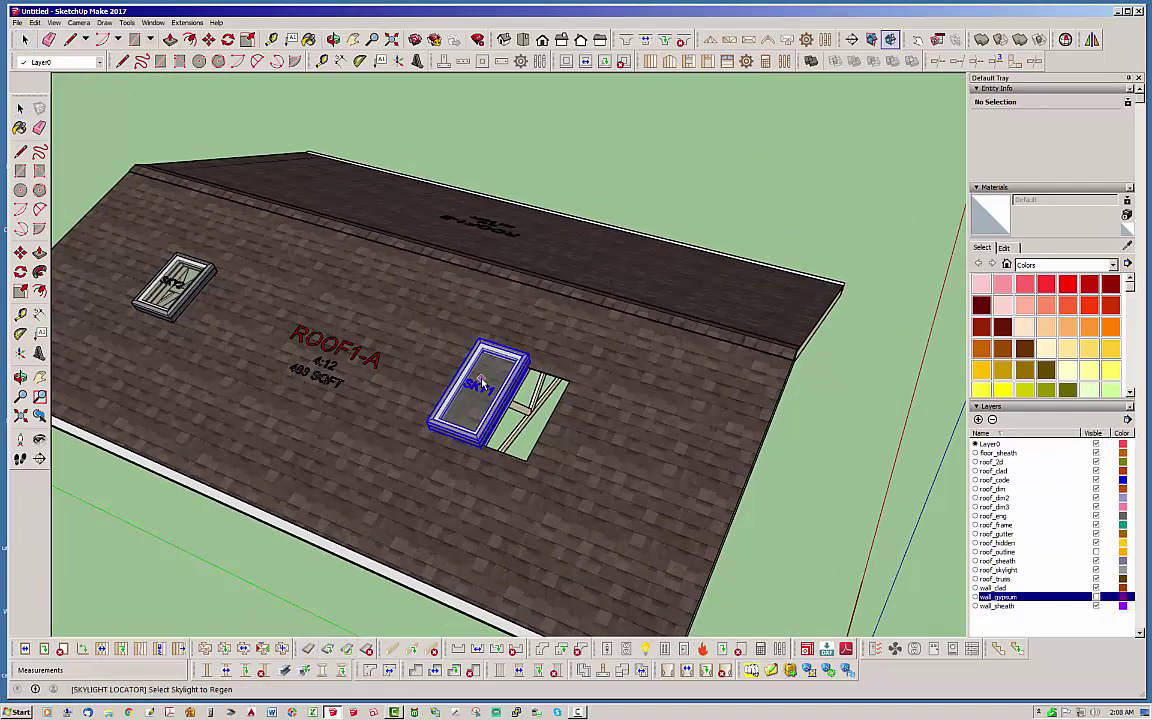
{"action": "left_click", "coordinate": [481, 383]}
{"action": "middle_click_drag", "start_coordinate": [558, 372], "coordinate": [580, 364]}
{"action": "scroll", "coordinate": [626, 393], "scroll_direction": "up", "scroll_amount": 2}
{"action": "scroll", "coordinate": [557, 352], "scroll_direction": "down", "scroll_amount": 3}
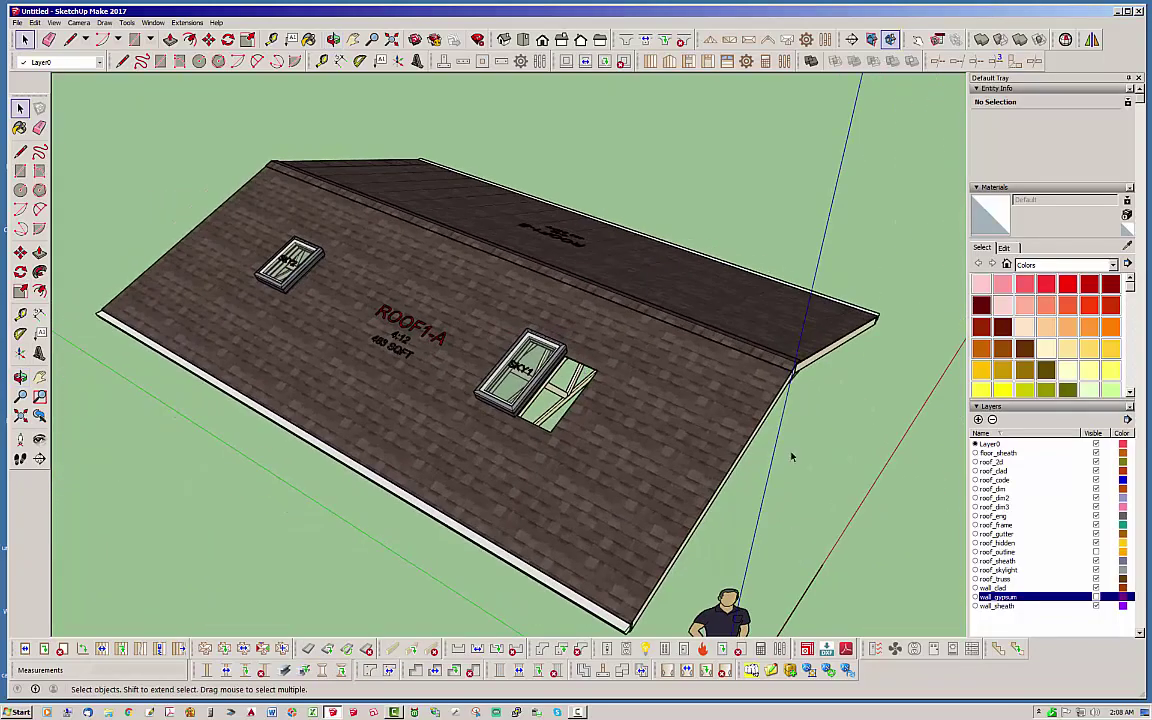
Update the ROOF1 truss assembly with its existing settings to rebuild the roof surface without skylight openings
{"action": "right_click", "coordinate": [655, 399]}
{"action": "left_click", "coordinate": [685, 553]}
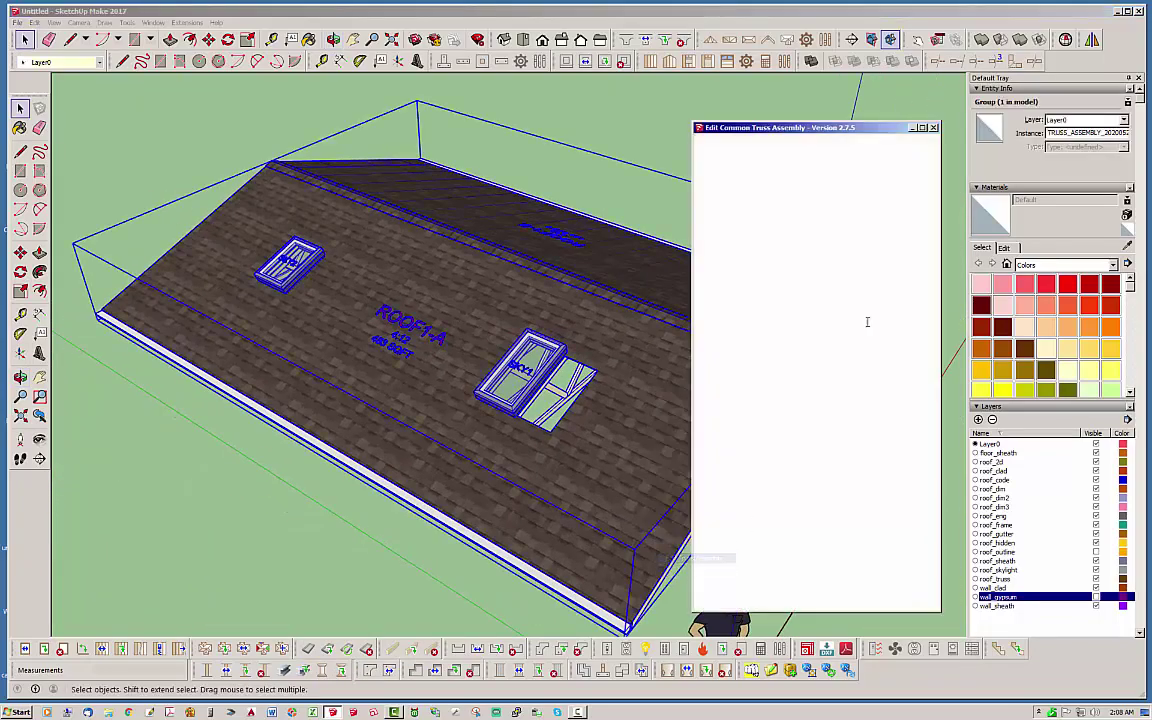
{"action": "left_click", "coordinate": [799, 151]}
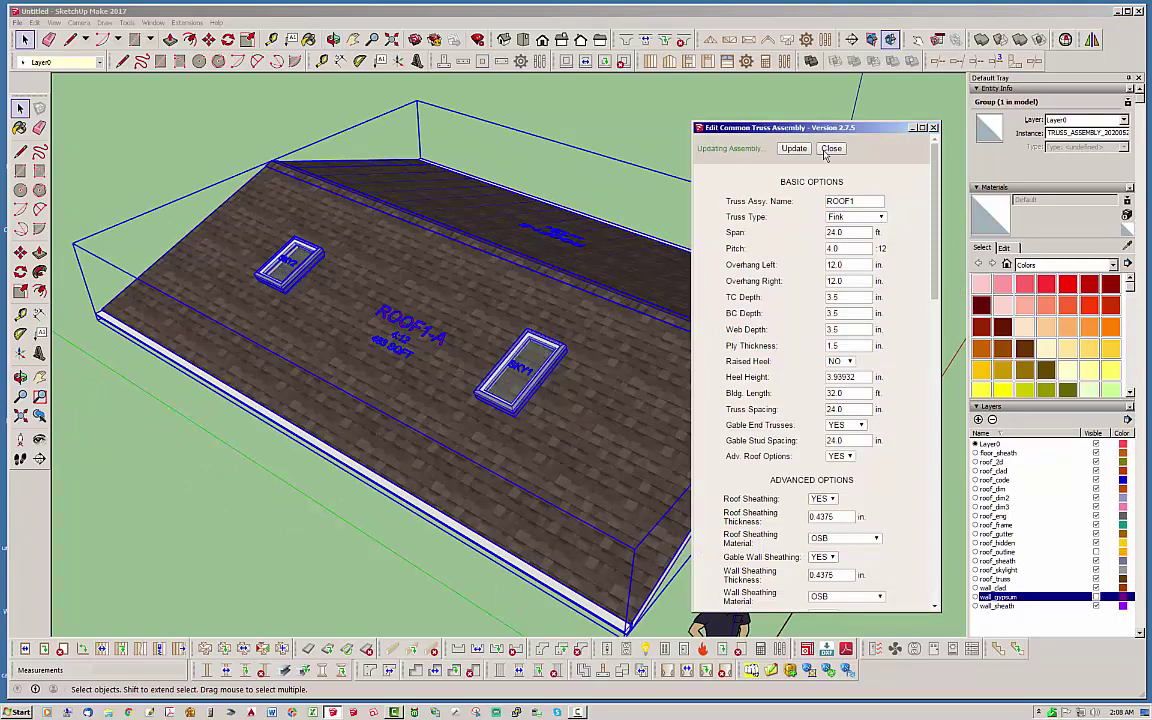
{"action": "left_click", "coordinate": [827, 150]}
{"action": "left_click", "coordinate": [298, 536]}
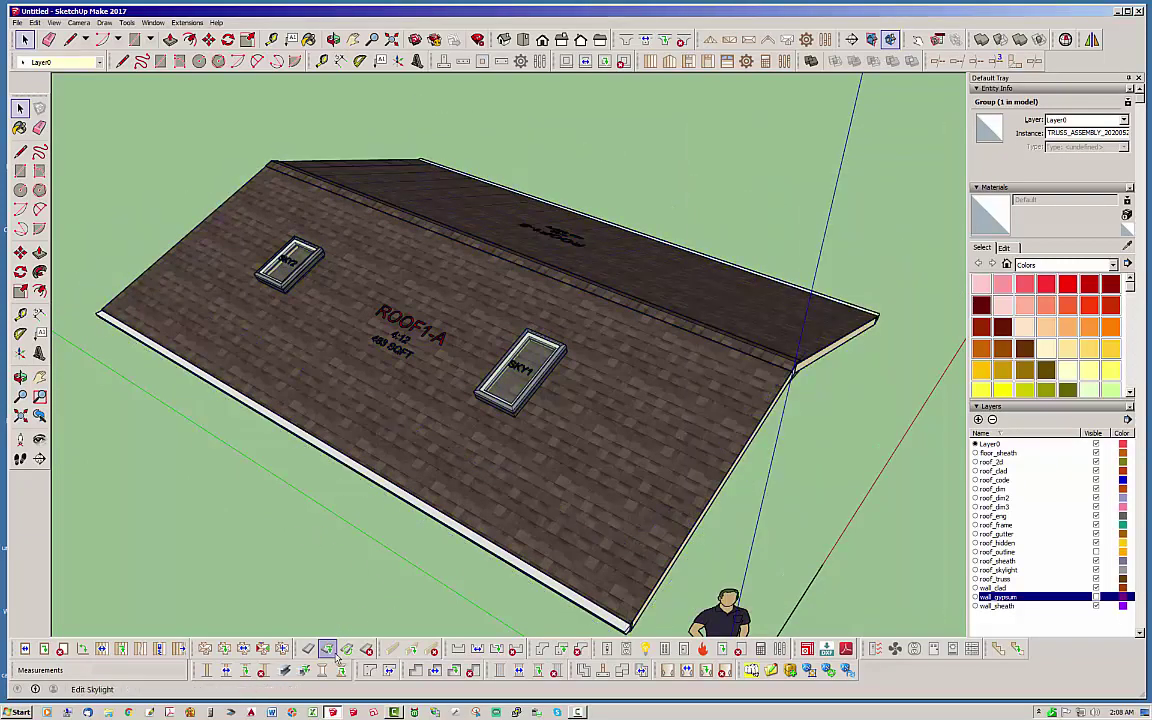
Regenerate the moved SKY1 and the SKY2 skylight to cut their openings in the rebuilt roof
{"action": "left_click", "coordinate": [346, 649]}
{"action": "left_click", "coordinate": [509, 365]}
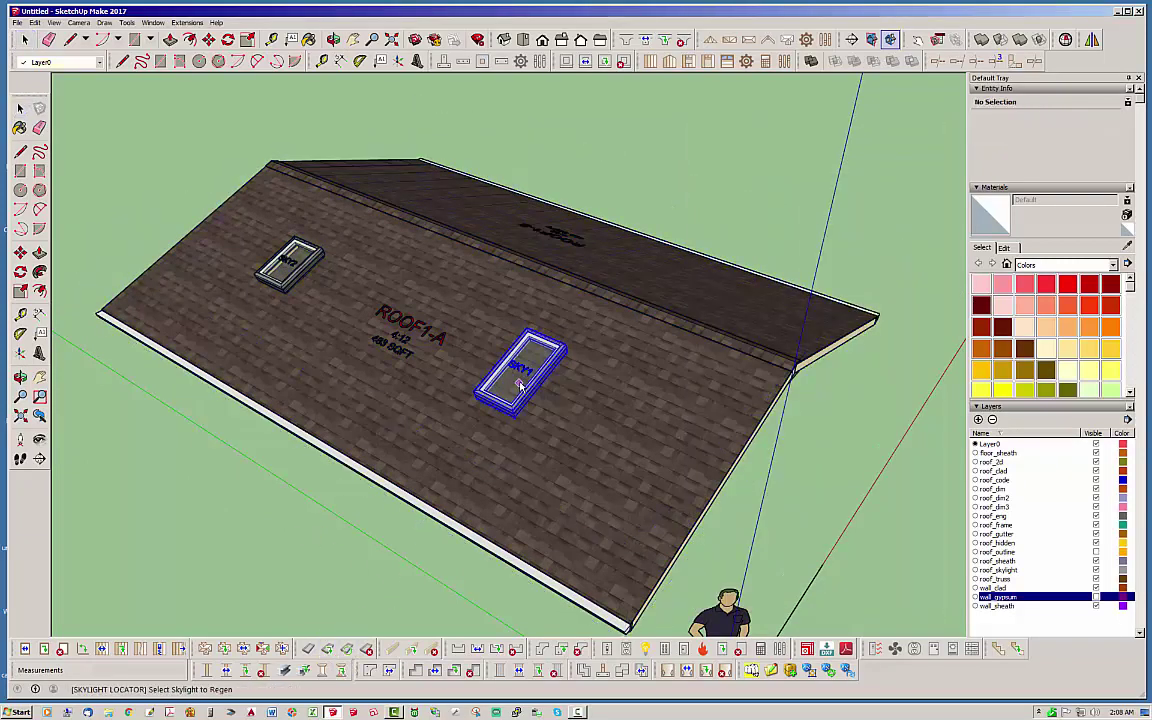
{"action": "left_click", "coordinate": [512, 366]}
{"action": "left_click", "coordinate": [289, 258]}
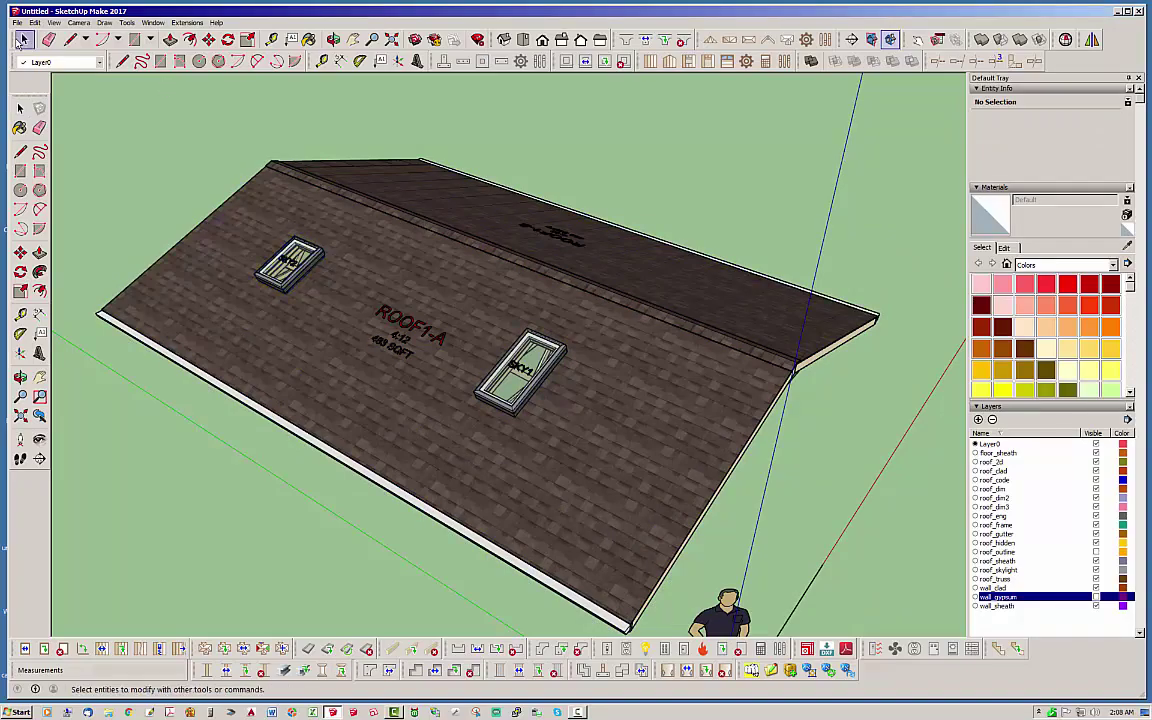
{"action": "left_click", "coordinate": [25, 39]}
Try to move the SKY1 skylight down the roof slope towards the eave inside the ROOF1 assembly group
{"action": "middle_click_drag", "start_coordinate": [478, 327], "coordinate": [585, 298]}
{"action": "mouse_move", "coordinate": [687, 458]}
{"action": "middle_mouse_down"}
{"action": "mouse_move", "coordinate": [739, 492]}
{"action": "mouse_move", "coordinate": [700, 470]}
{"action": "middle_mouse_up"}
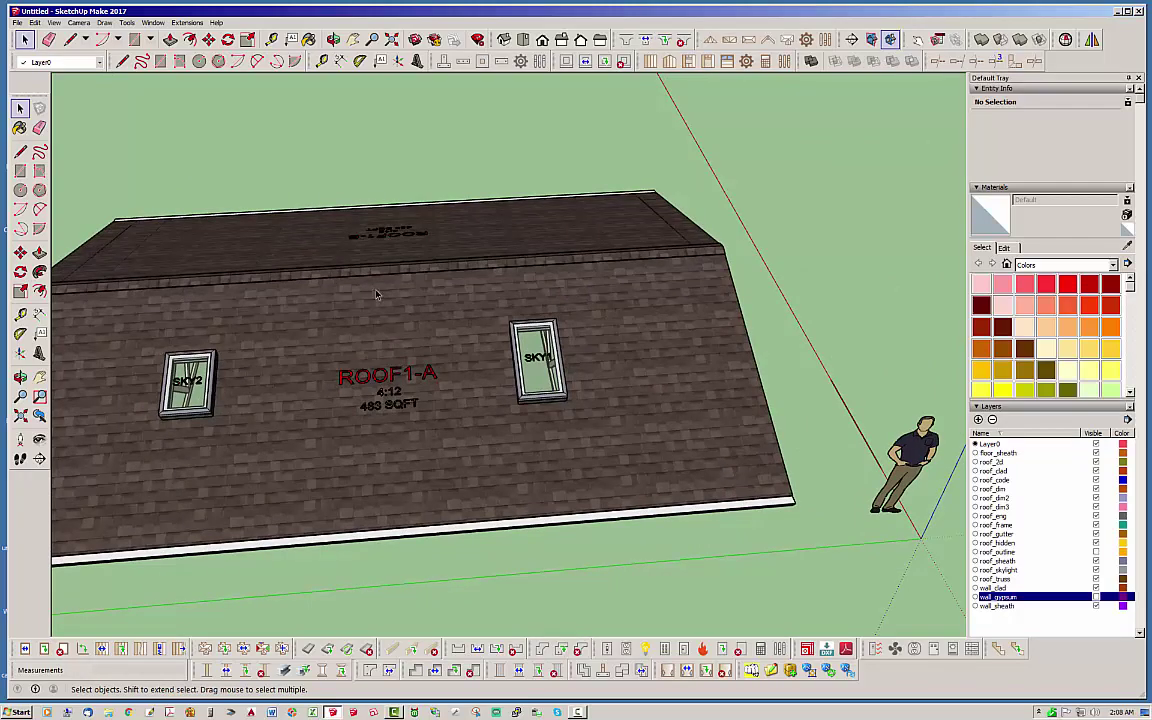
{"action": "middle_click_drag", "start_coordinate": [726, 486], "coordinate": [461, 372]}
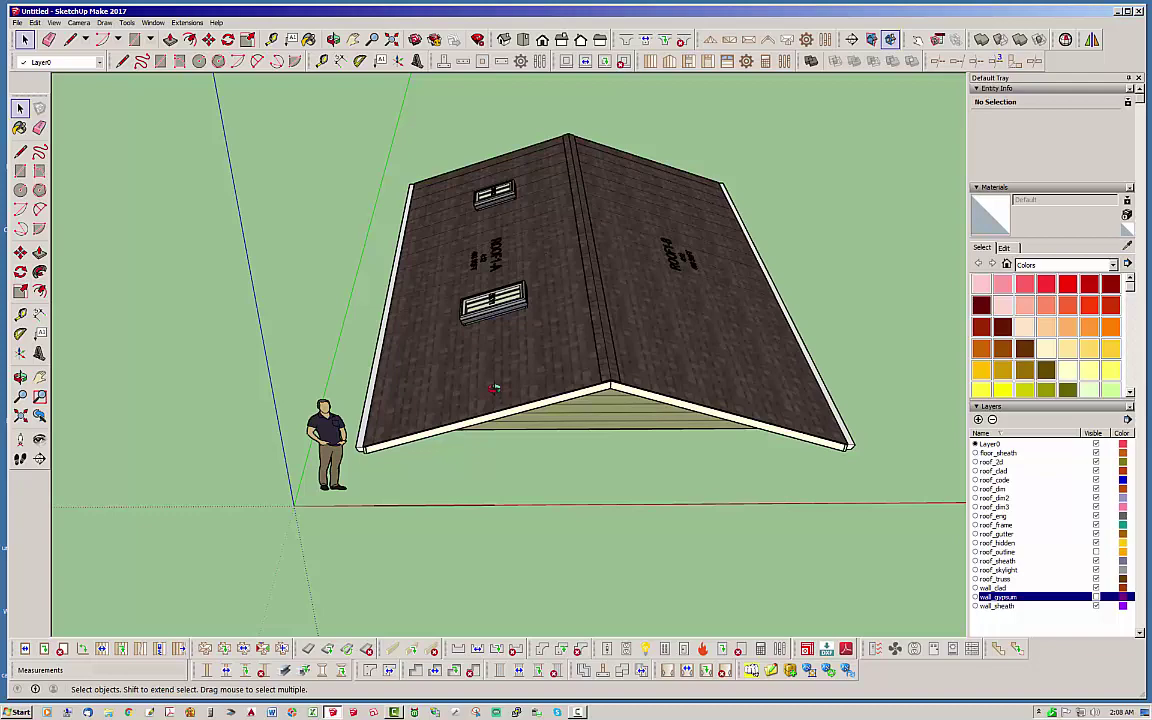
{"action": "middle_click_drag", "start_coordinate": [494, 388], "coordinate": [825, 333]}
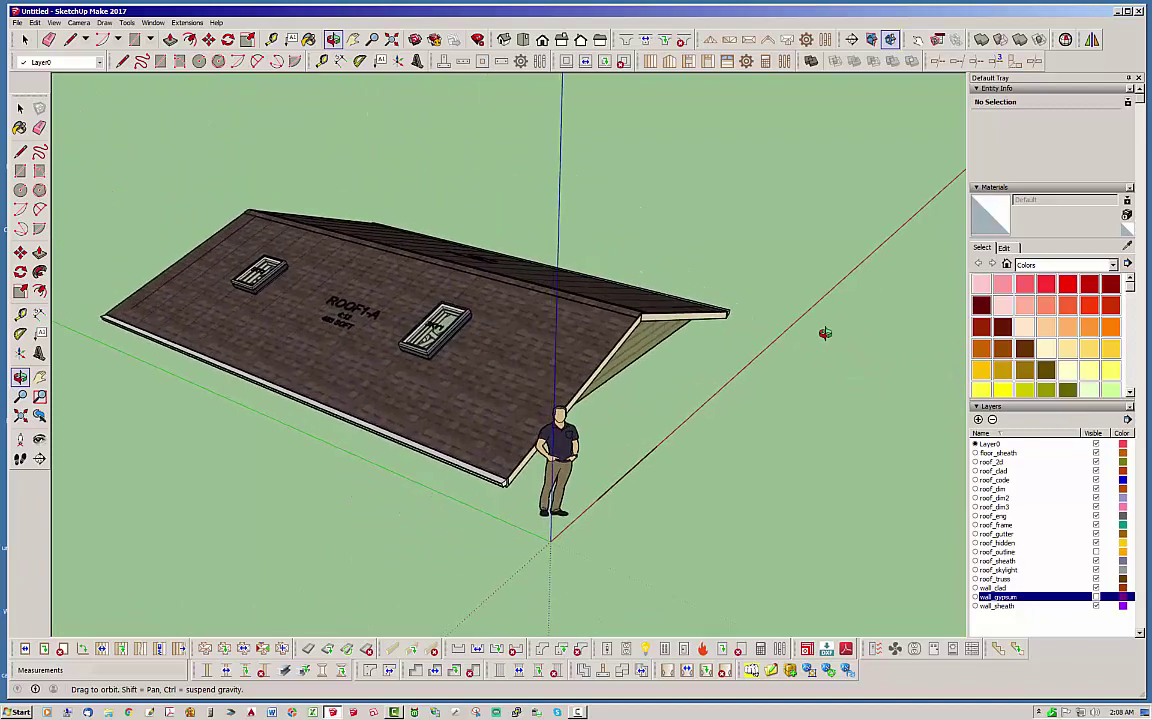
{"action": "scroll", "coordinate": [559, 330], "scroll_direction": "up", "scroll_amount": 5}
{"action": "middle_click_drag", "start_coordinate": [498, 355], "coordinate": [454, 358]}
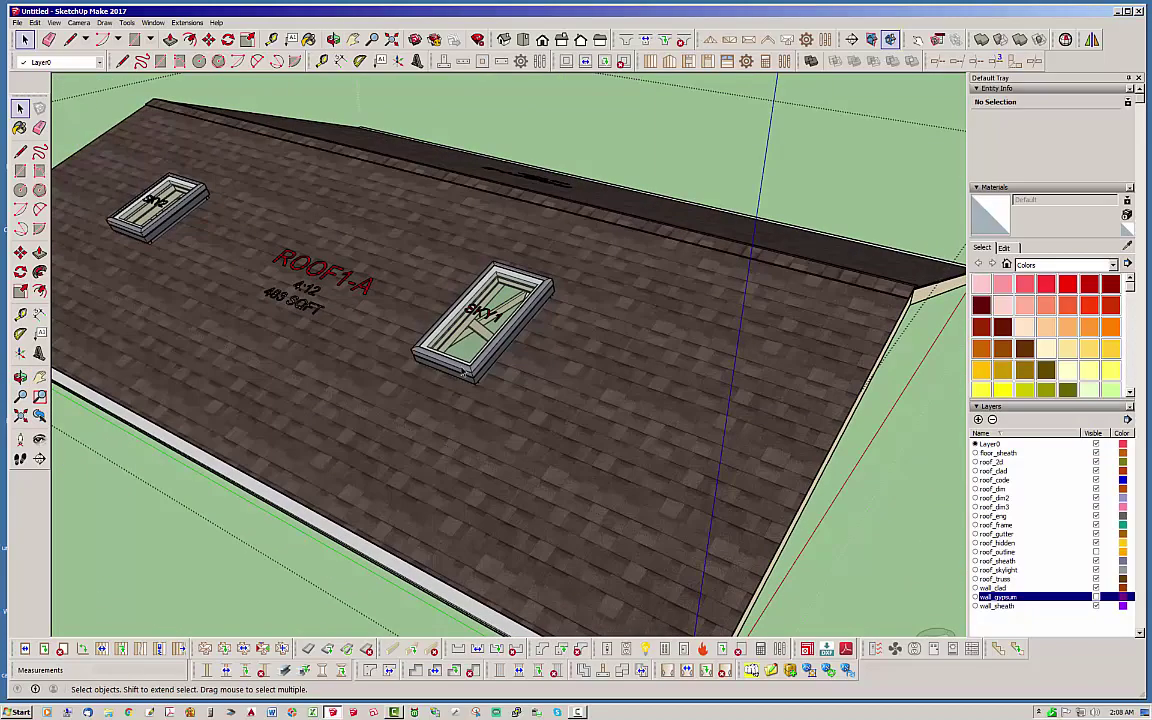
{"action": "left_click", "coordinate": [508, 345]}
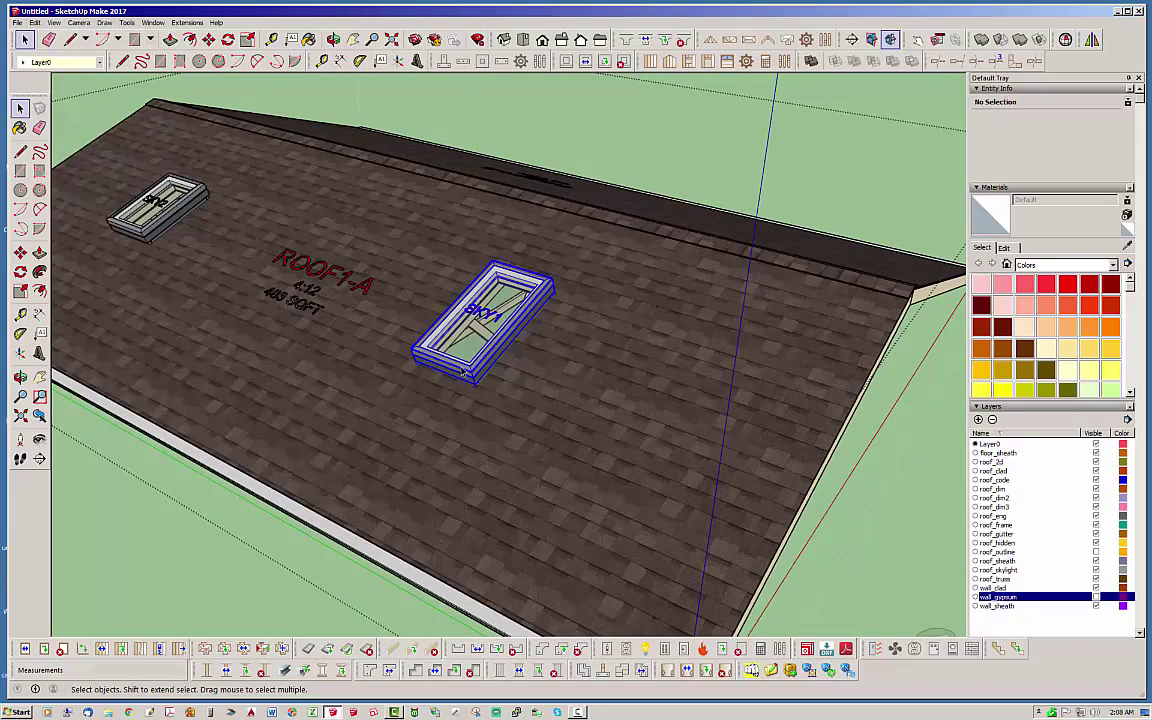
{"action": "left_click", "coordinate": [208, 39]}
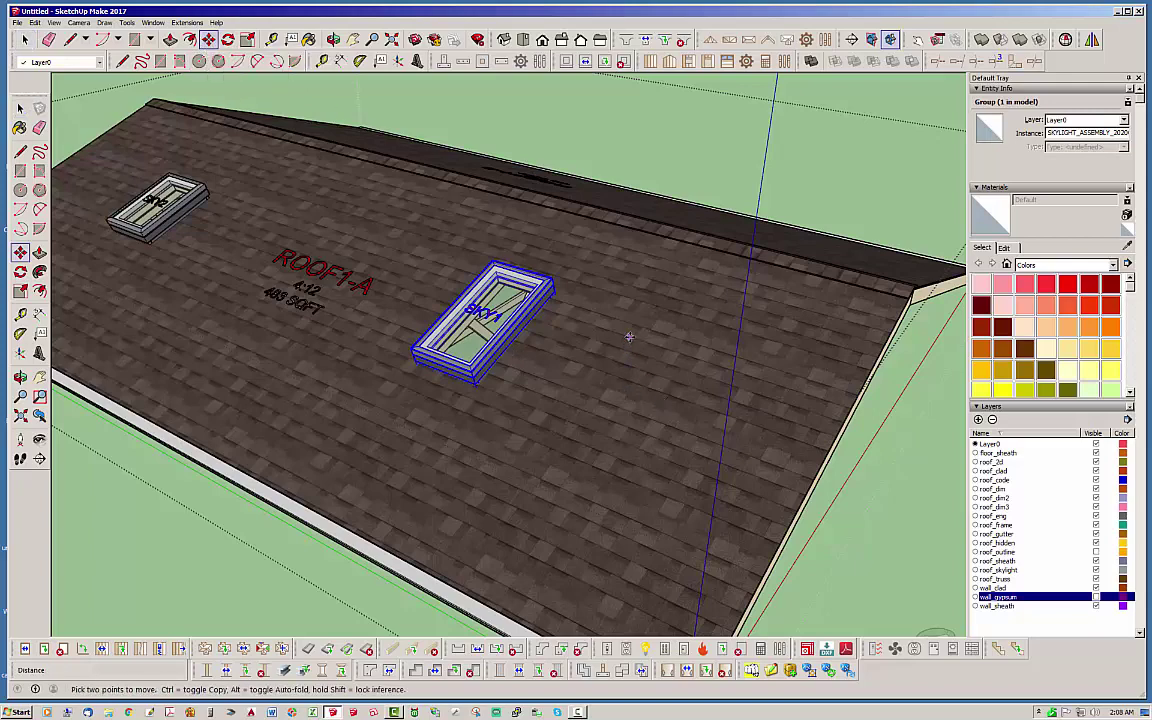
{"action": "left_click", "coordinate": [628, 340]}
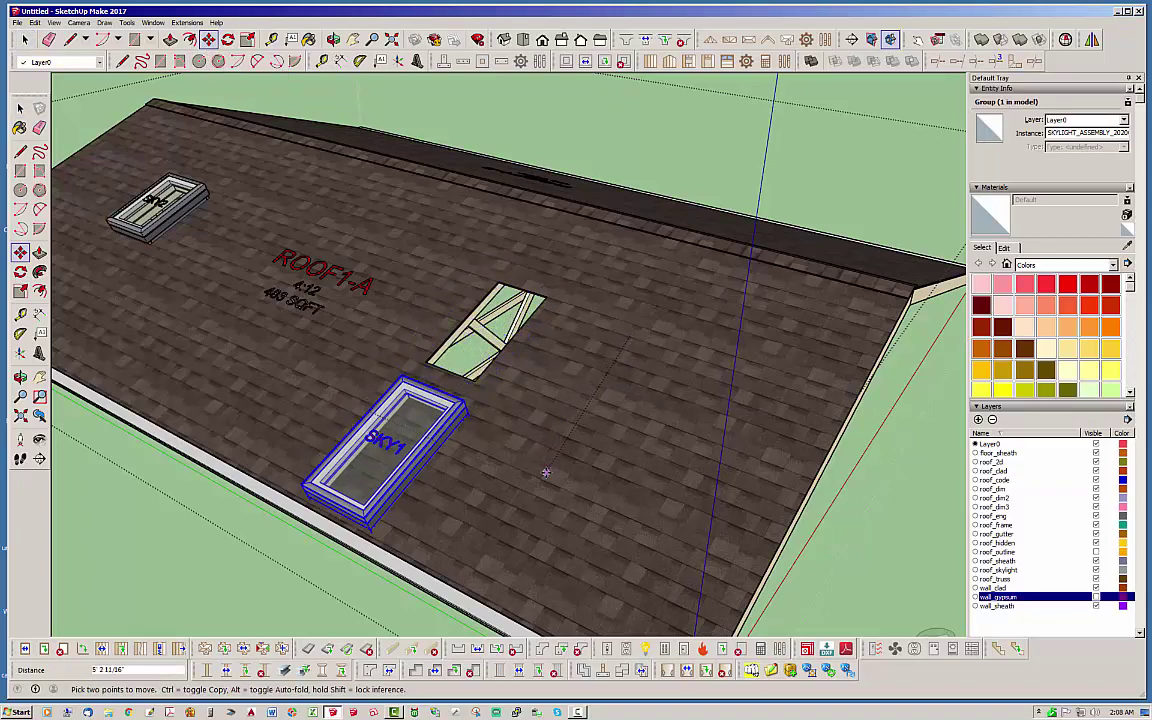
{"action": "key", "text": "Escape"}
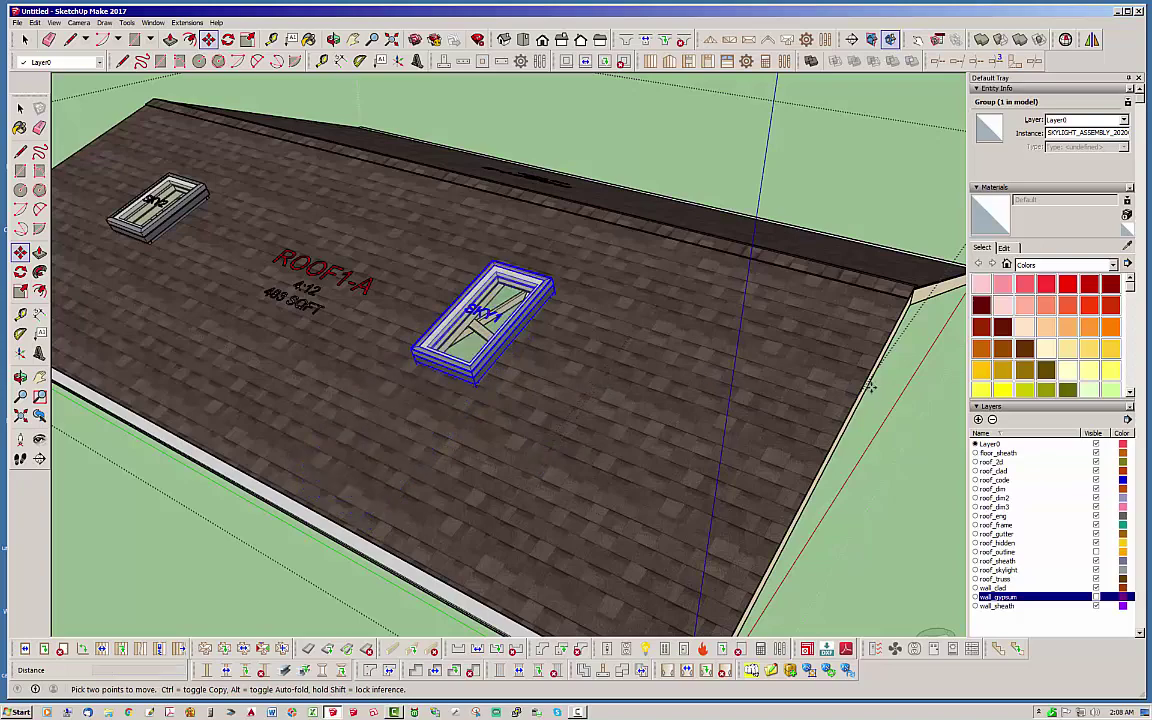
Try to move the SKY1 skylight from a base point on the gable rake edge, and exit the ROOF1 group
{"action": "middle_click_drag", "start_coordinate": [822, 400], "coordinate": [590, 340]}
{"action": "scroll", "coordinate": [540, 300], "scroll_direction": "down", "scroll_amount": 2}
{"action": "middle_click_drag", "start_coordinate": [894, 452], "coordinate": [766, 411], "text": "shift"}
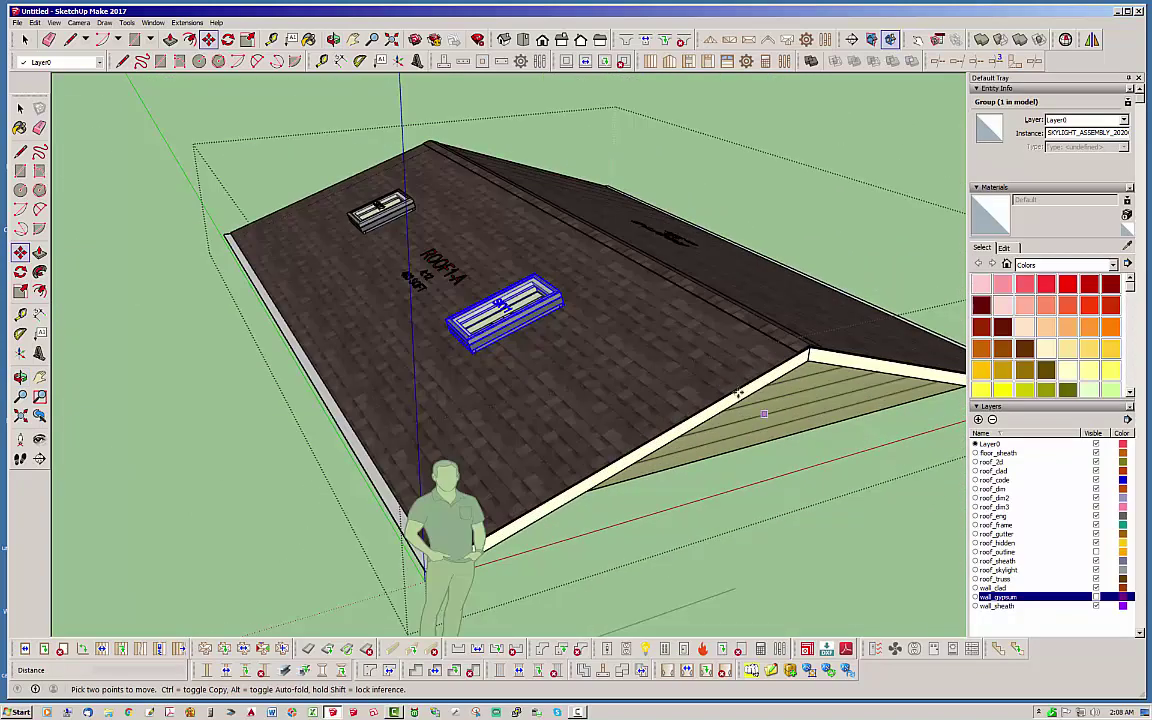
{"action": "scroll", "coordinate": [750, 386], "scroll_direction": "up", "scroll_amount": 3}
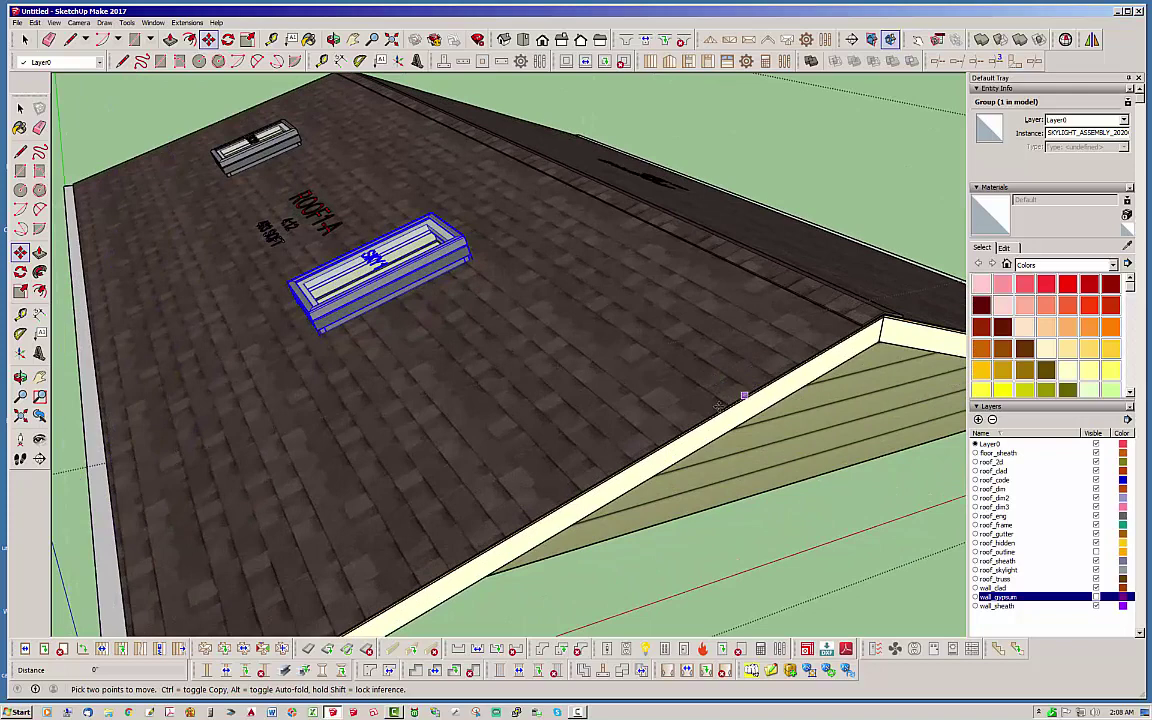
{"action": "left_click", "coordinate": [746, 390]}
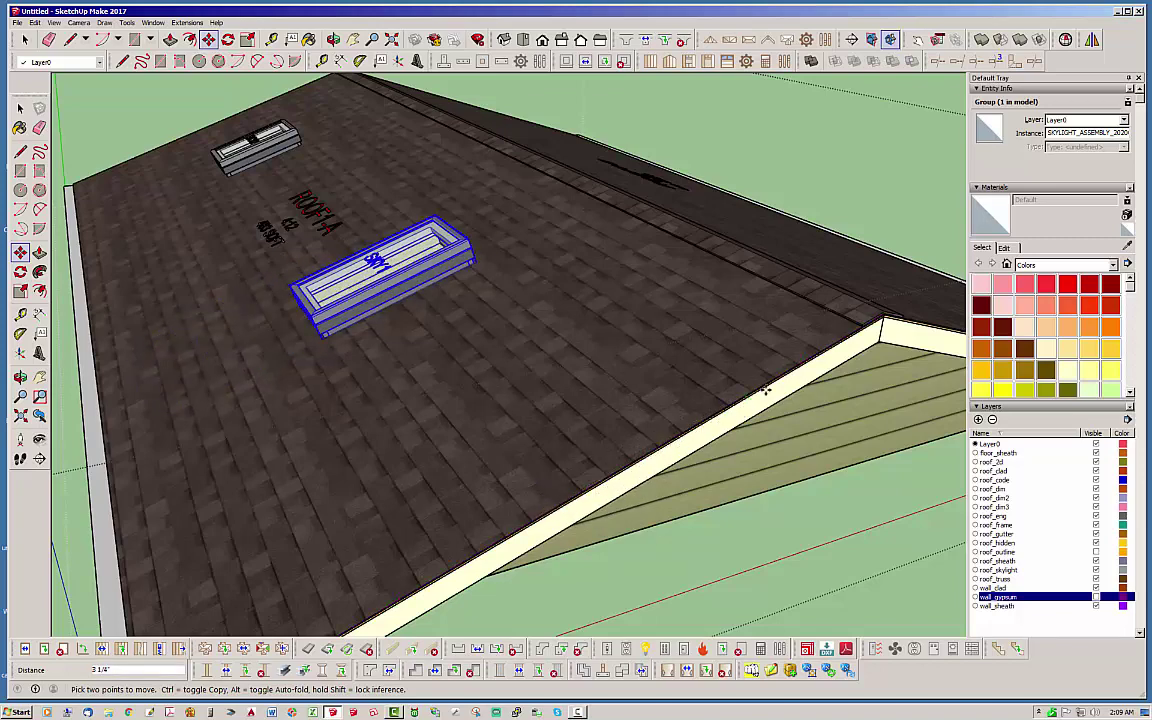
{"action": "key", "text": "Escape"}
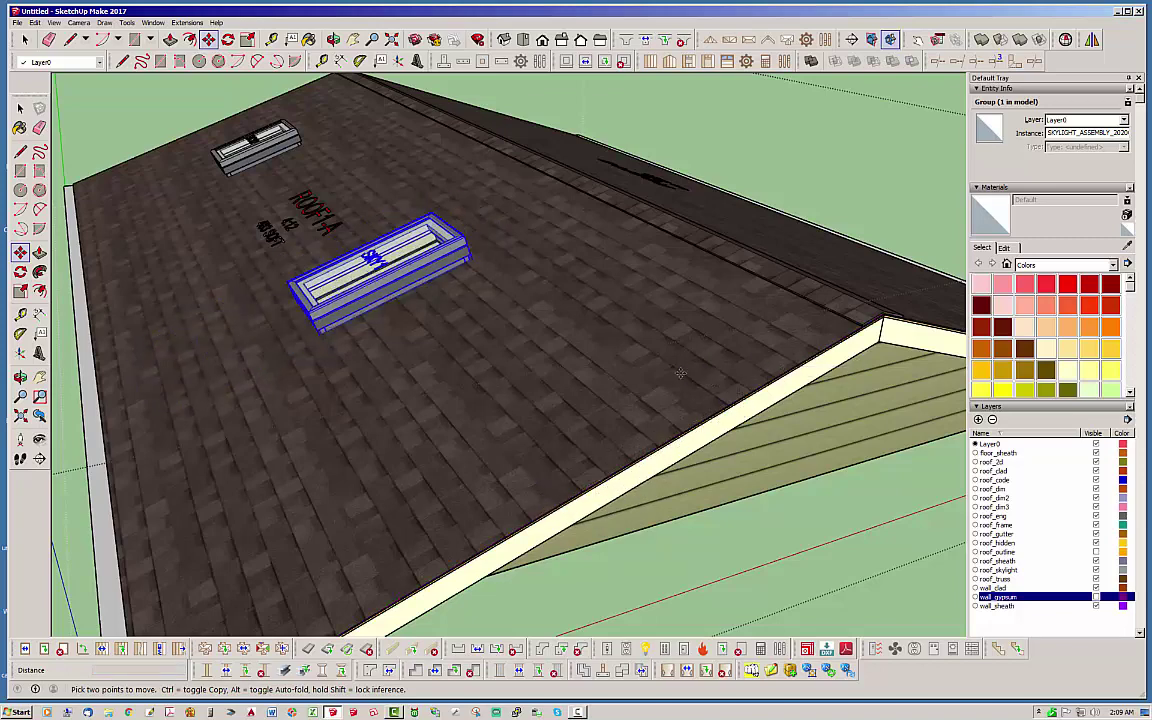
{"action": "middle_click_drag", "start_coordinate": [506, 303], "coordinate": [620, 415]}
{"action": "left_click", "coordinate": [25, 39]}
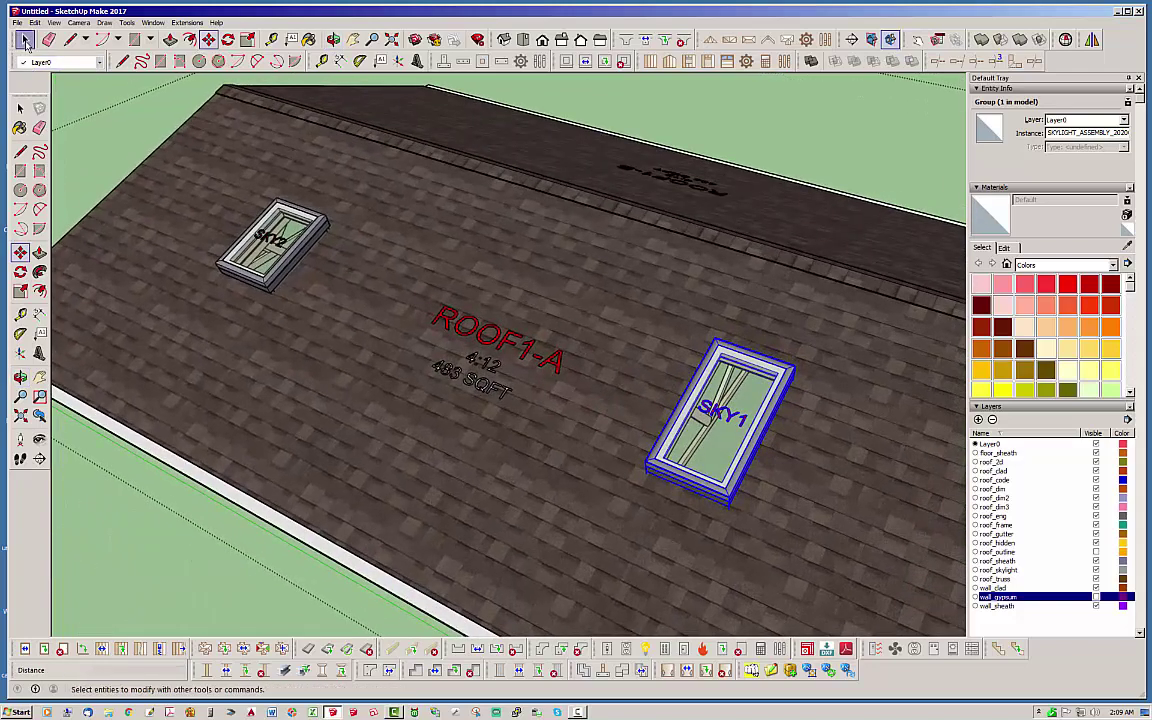
{"action": "scroll", "coordinate": [358, 525], "scroll_direction": "down", "scroll_amount": 3}
{"action": "left_click", "coordinate": [358, 525]}
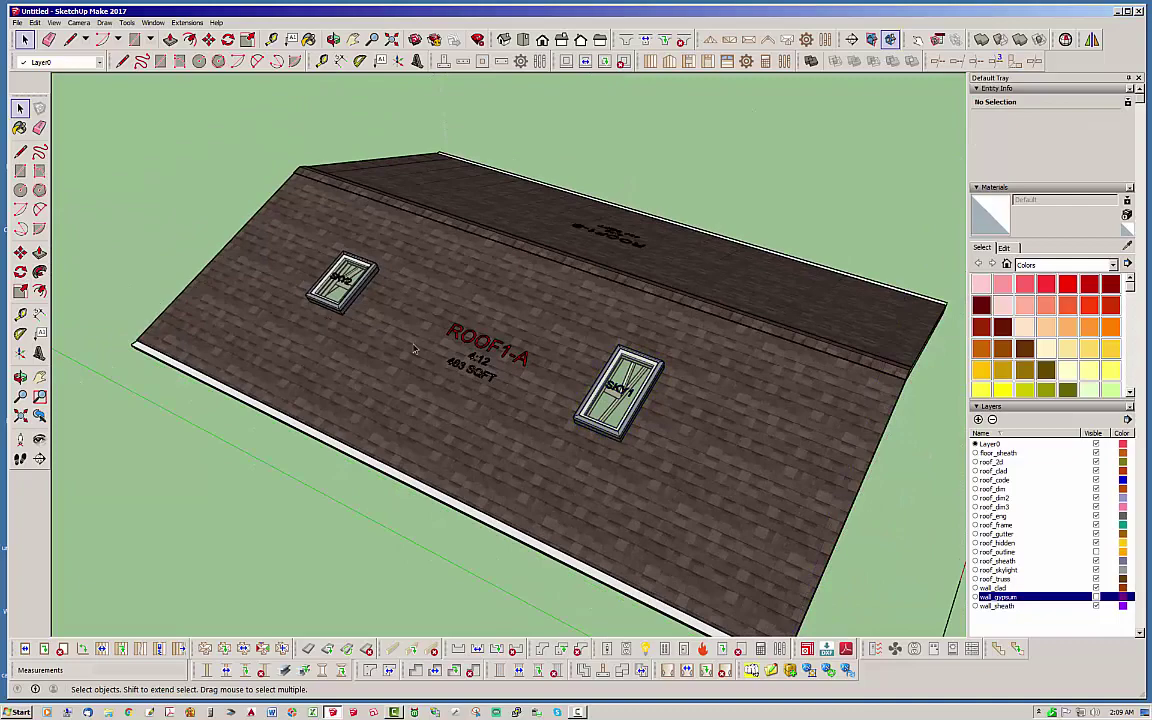
Delete the SKY1 and SKY2 skylights from the ROOF1-A roof slope with the Delete Skylight tool
{"action": "middle_click_drag", "start_coordinate": [414, 349], "coordinate": [371, 535]}
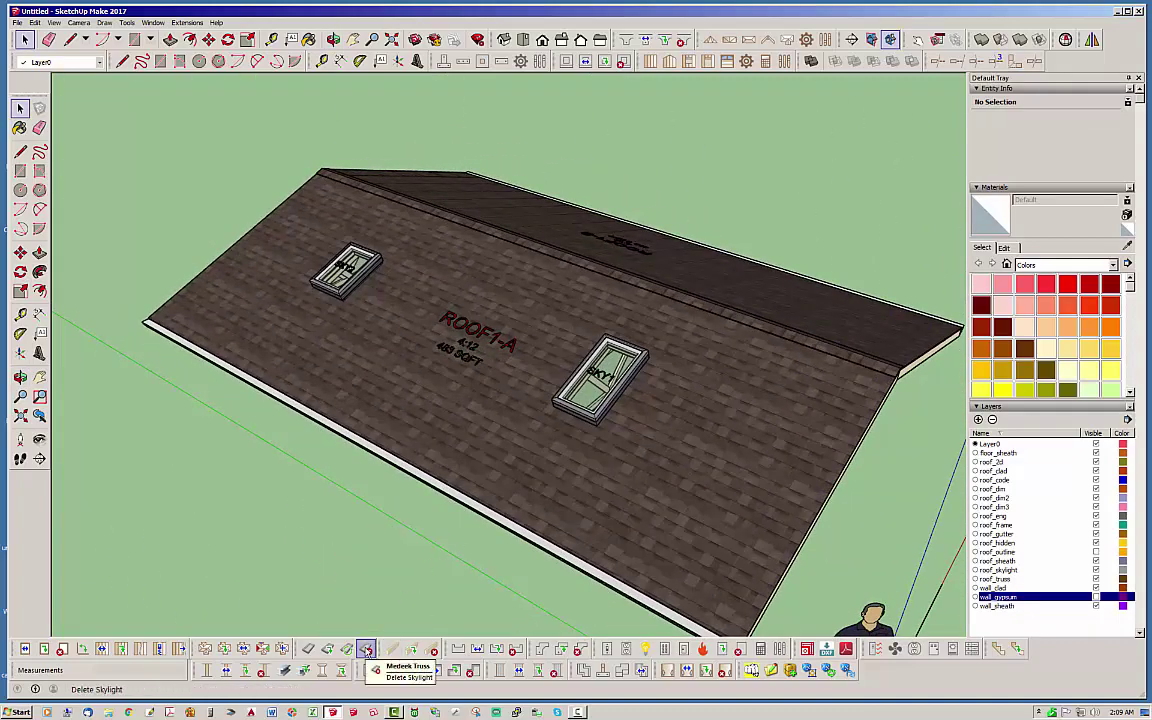
{"action": "left_click", "coordinate": [600, 378]}
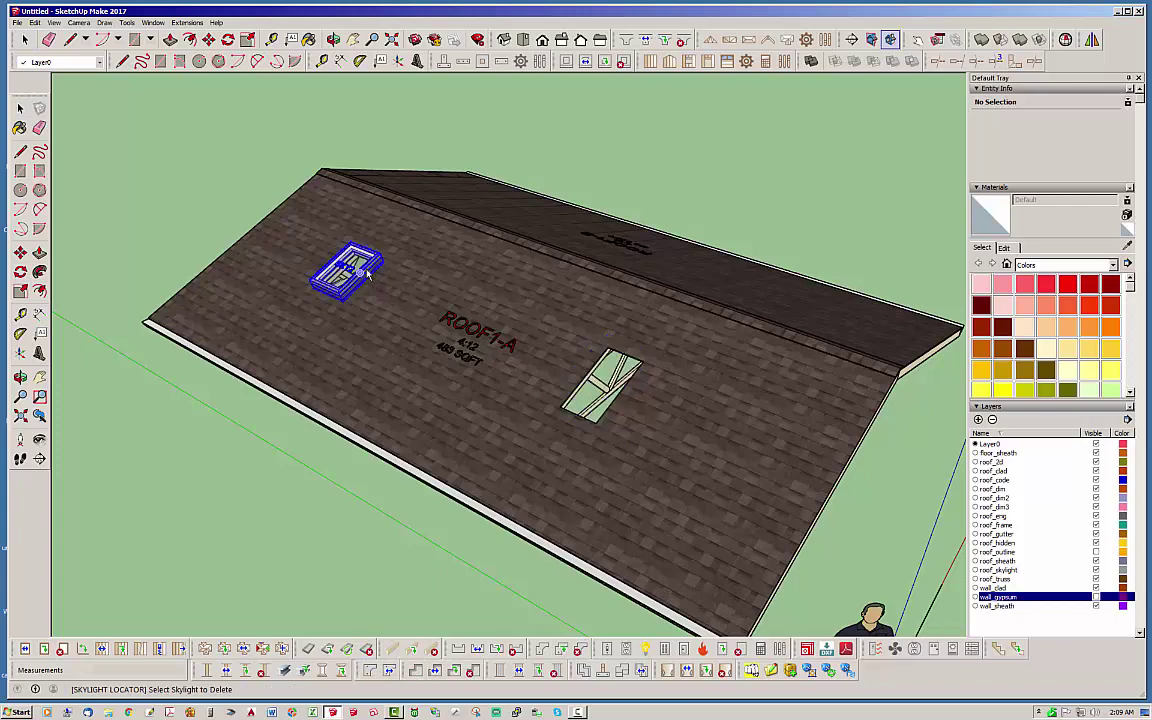
{"action": "left_click", "coordinate": [346, 268]}
{"action": "left_click", "coordinate": [25, 39]}
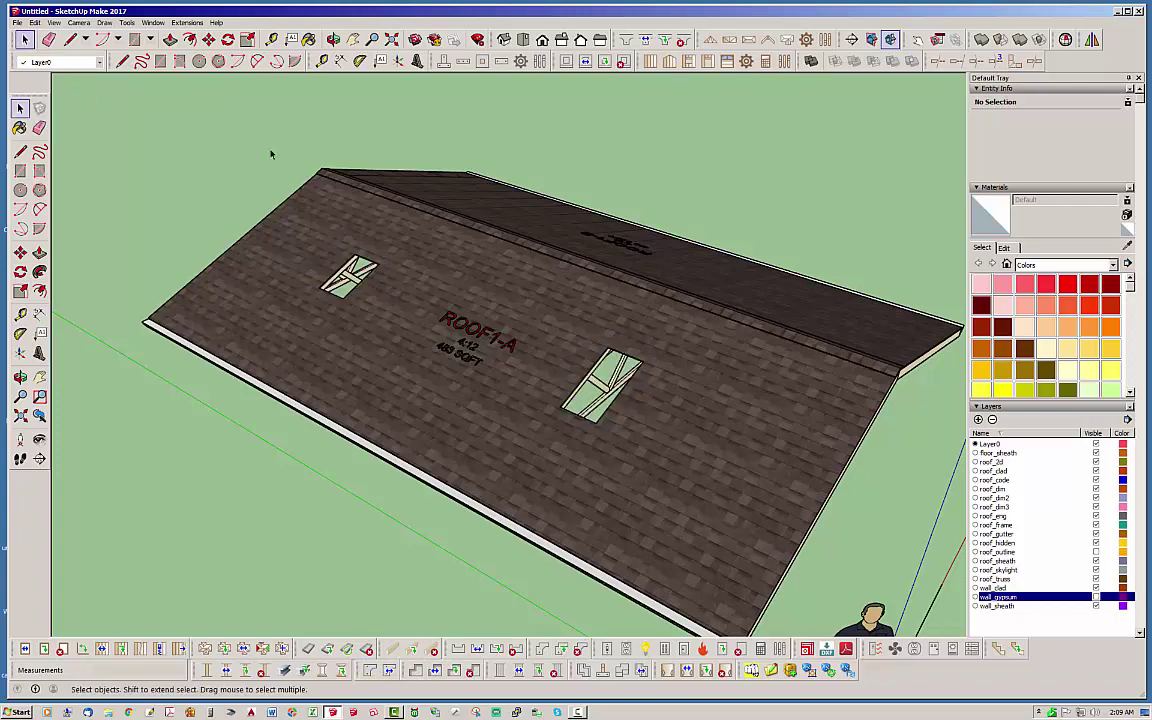
Update the ROOF1 truss assembly with its existing settings to rebuild the roof surface over the leftover openings
{"action": "left_click", "coordinate": [363, 207]}
{"action": "right_click", "coordinate": [363, 207]}
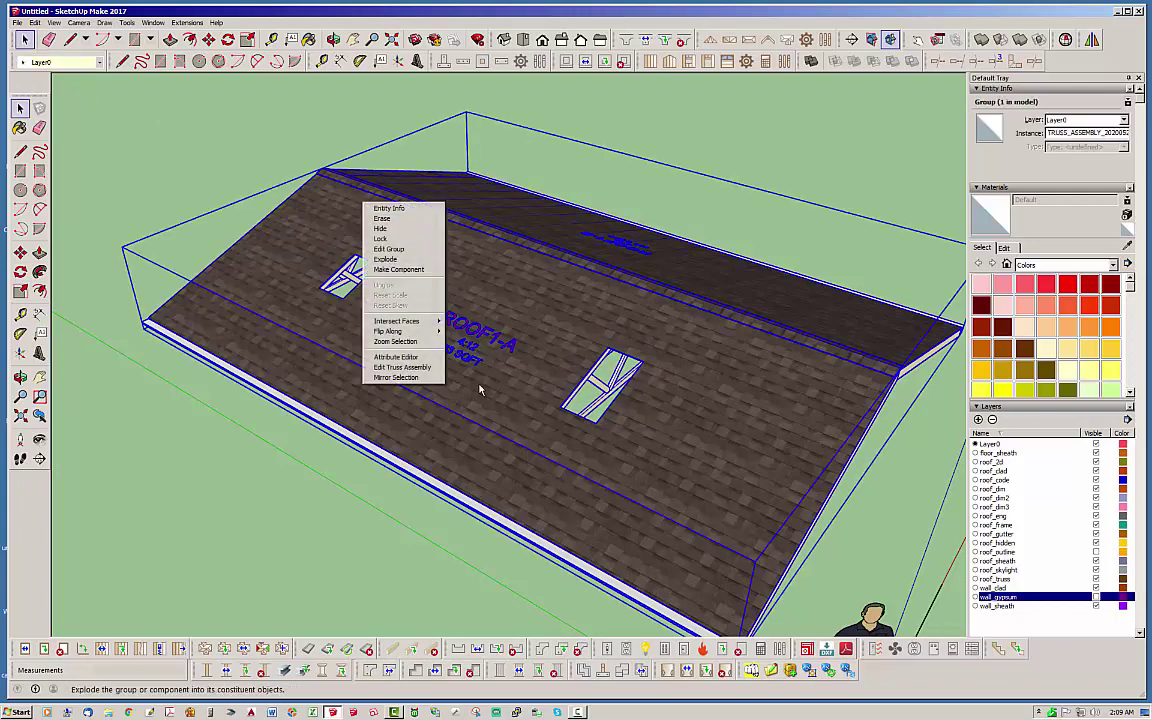
{"action": "left_click", "coordinate": [402, 367]}
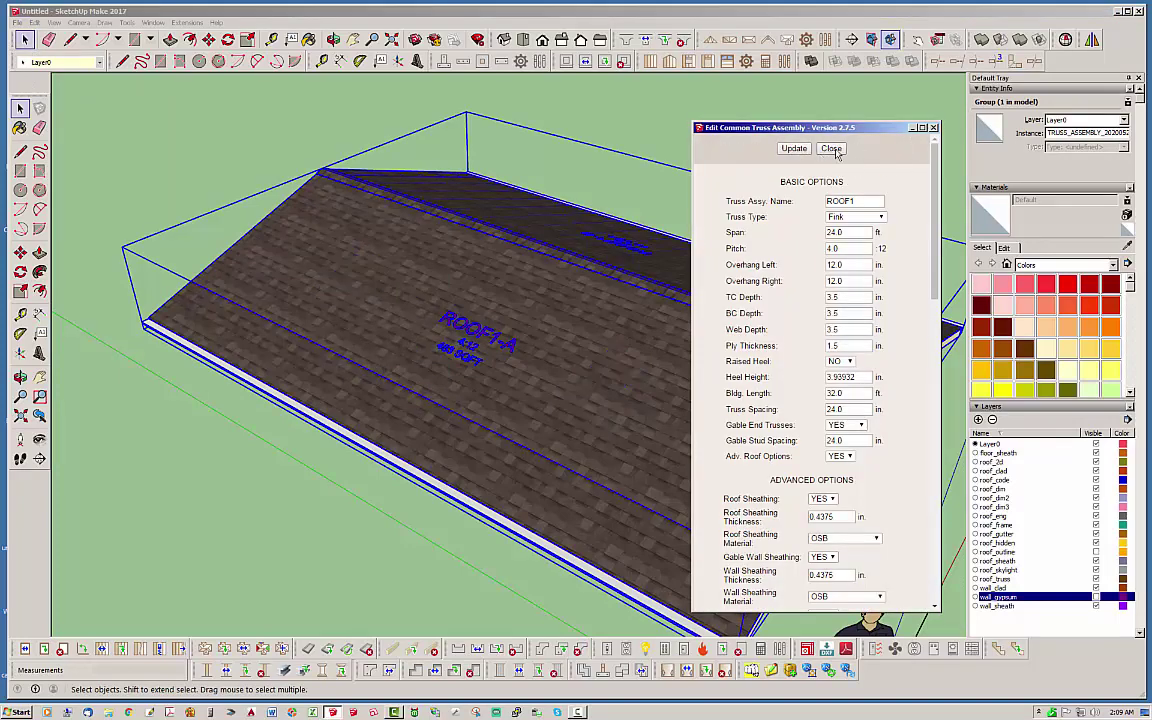
{"action": "left_click", "coordinate": [832, 148]}
{"action": "left_click", "coordinate": [808, 156]}
Delete the whole ROOF1 truss assembly from the model
{"action": "middle_click_drag", "start_coordinate": [561, 330], "coordinate": [311, 362]}
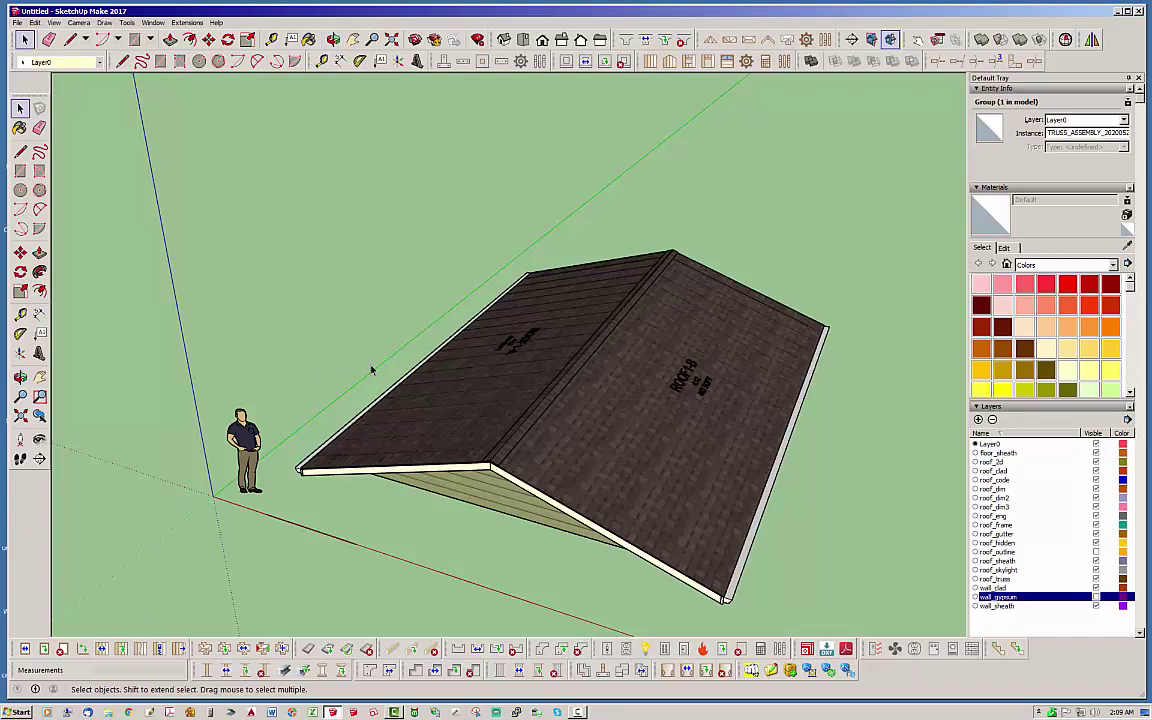
{"action": "left_click", "coordinate": [563, 471]}
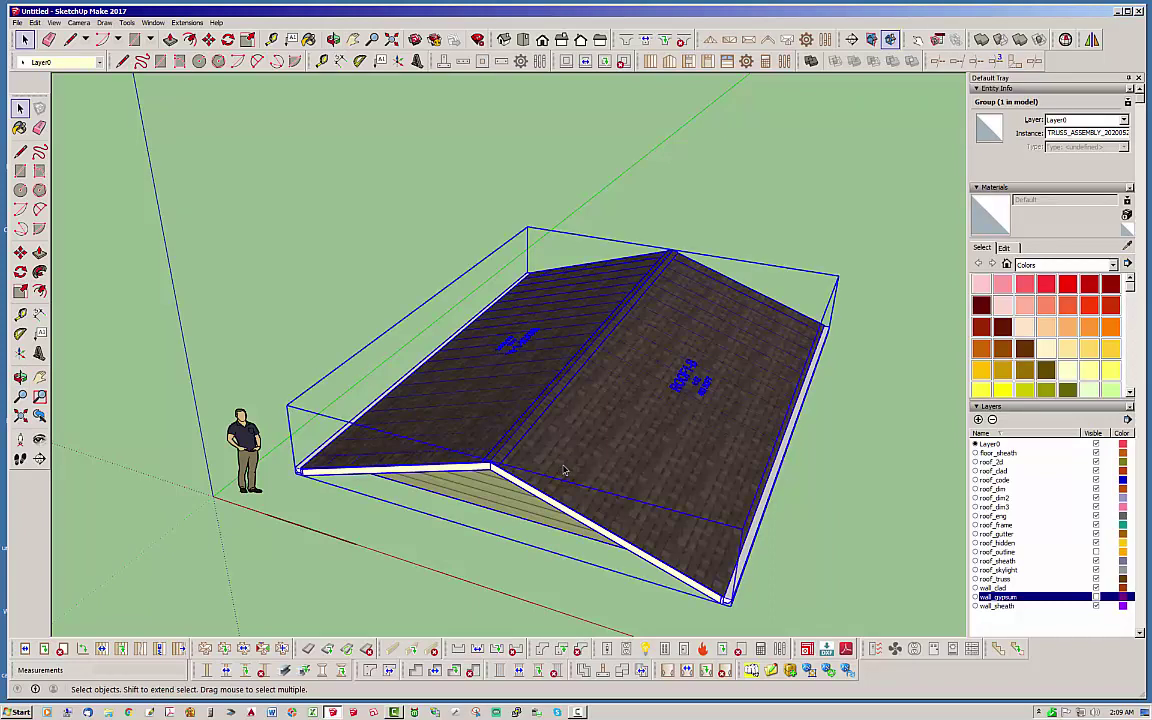
{"action": "key", "text": "Delete"}
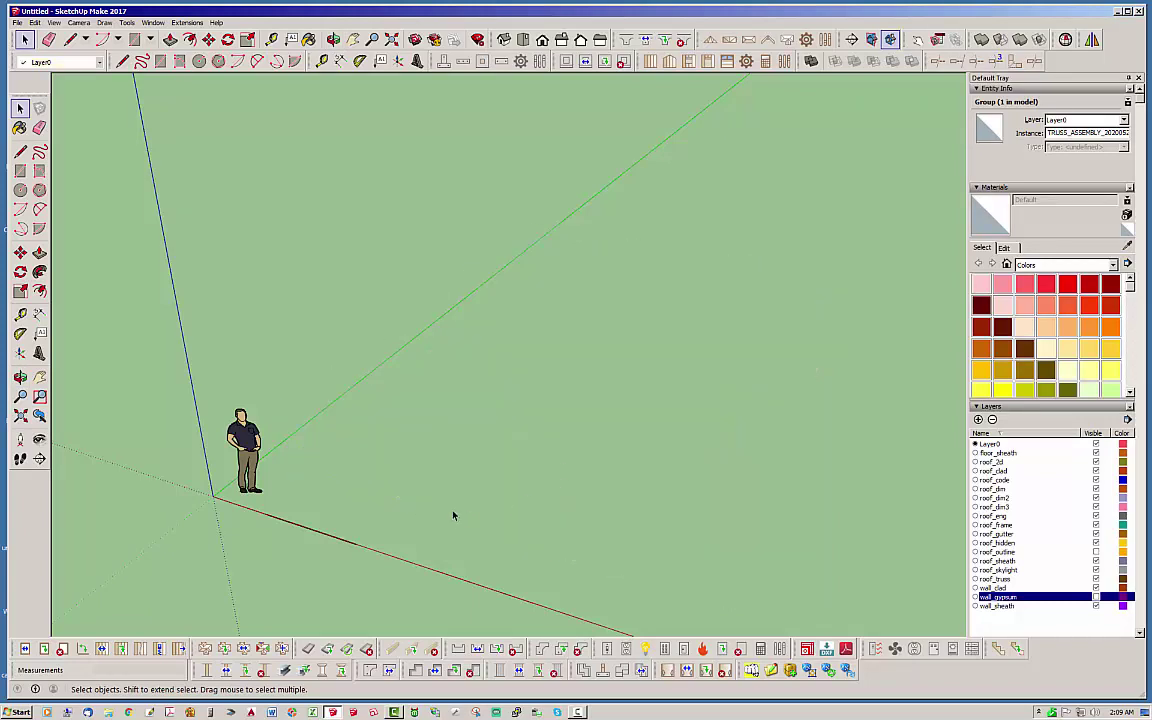
Draw a vertical right-triangle face from the origin, with a base about 21' 6" long on the red axis
{"action": "left_click", "coordinate": [122, 61]}
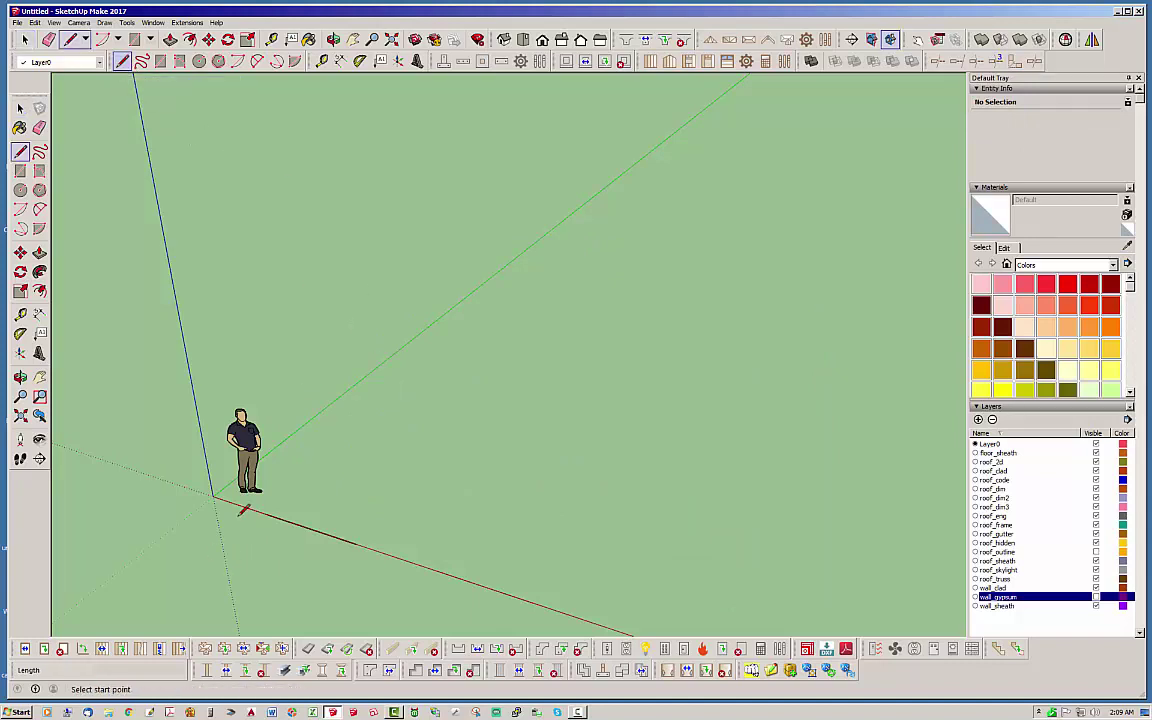
{"action": "left_click", "coordinate": [215, 496]}
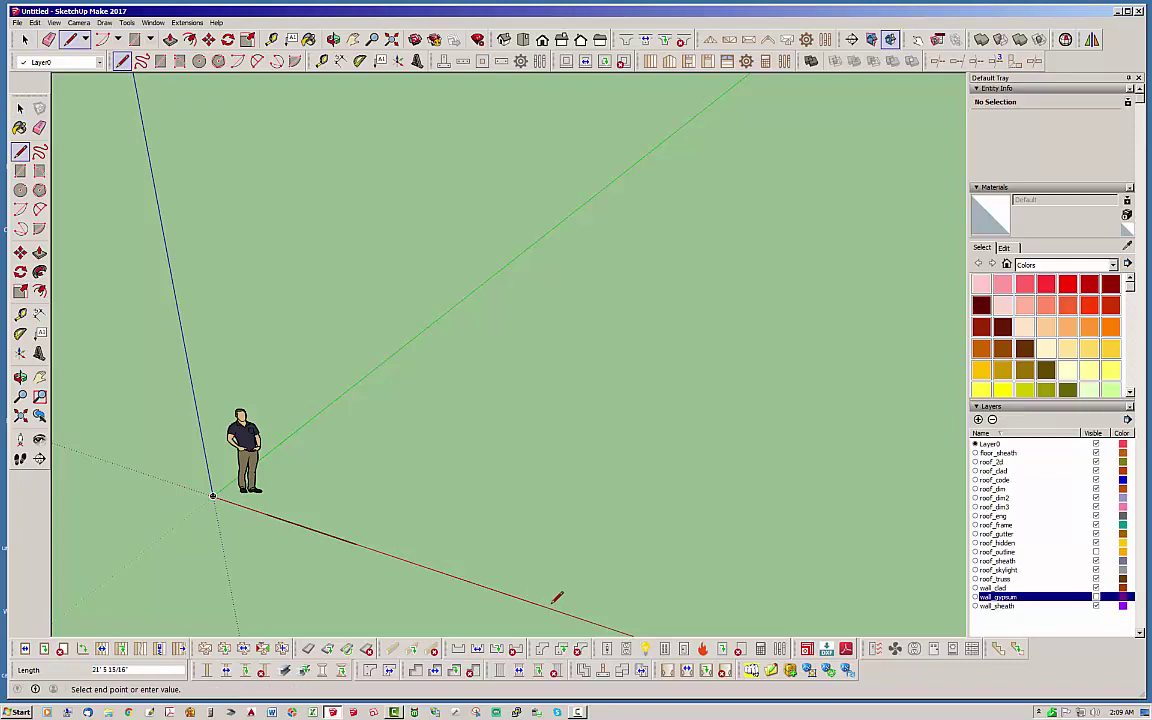
{"action": "left_click", "coordinate": [555, 440]}
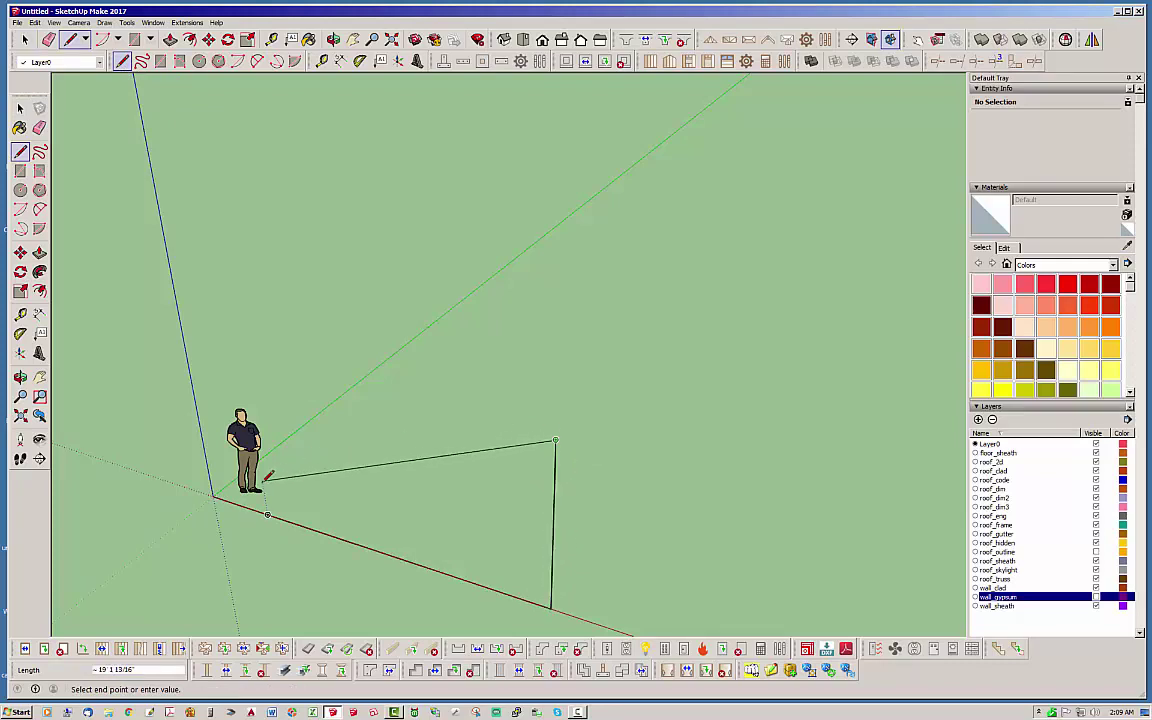
{"action": "left_click", "coordinate": [214, 494]}
Push/pull the triangular face about 36' 5" along the green axis to form a solid wedge
{"action": "left_click", "coordinate": [170, 39]}
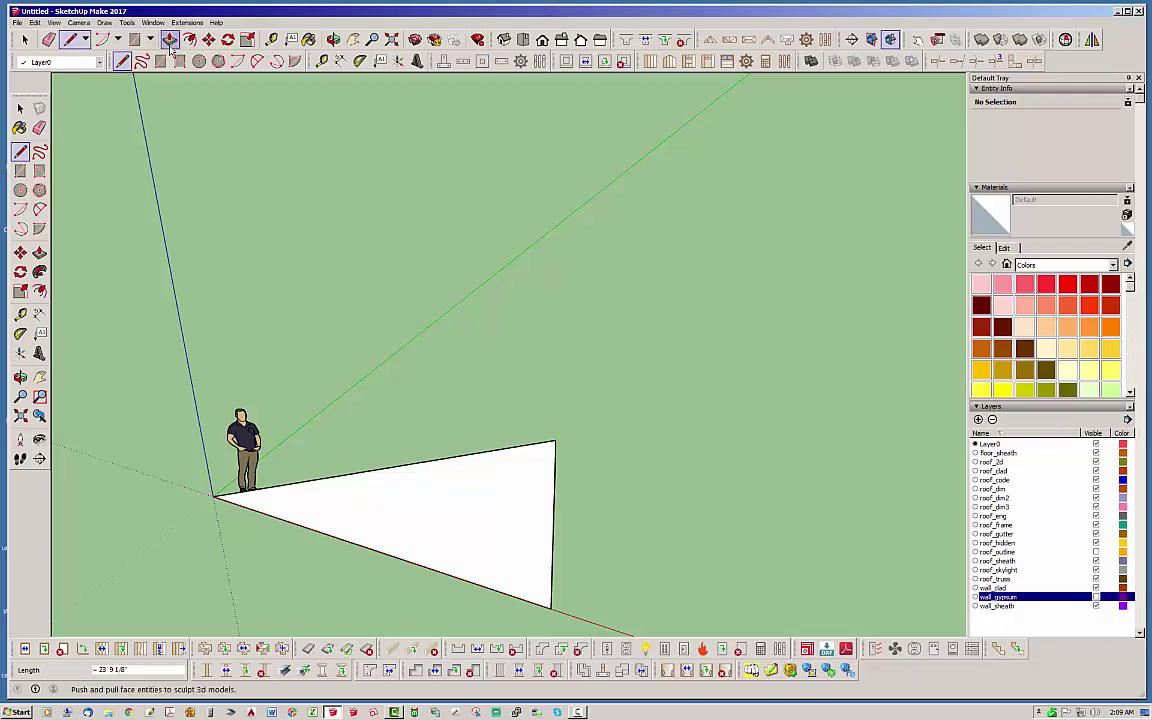
{"action": "key", "text": "p"}
{"action": "left_click", "coordinate": [481, 525]}
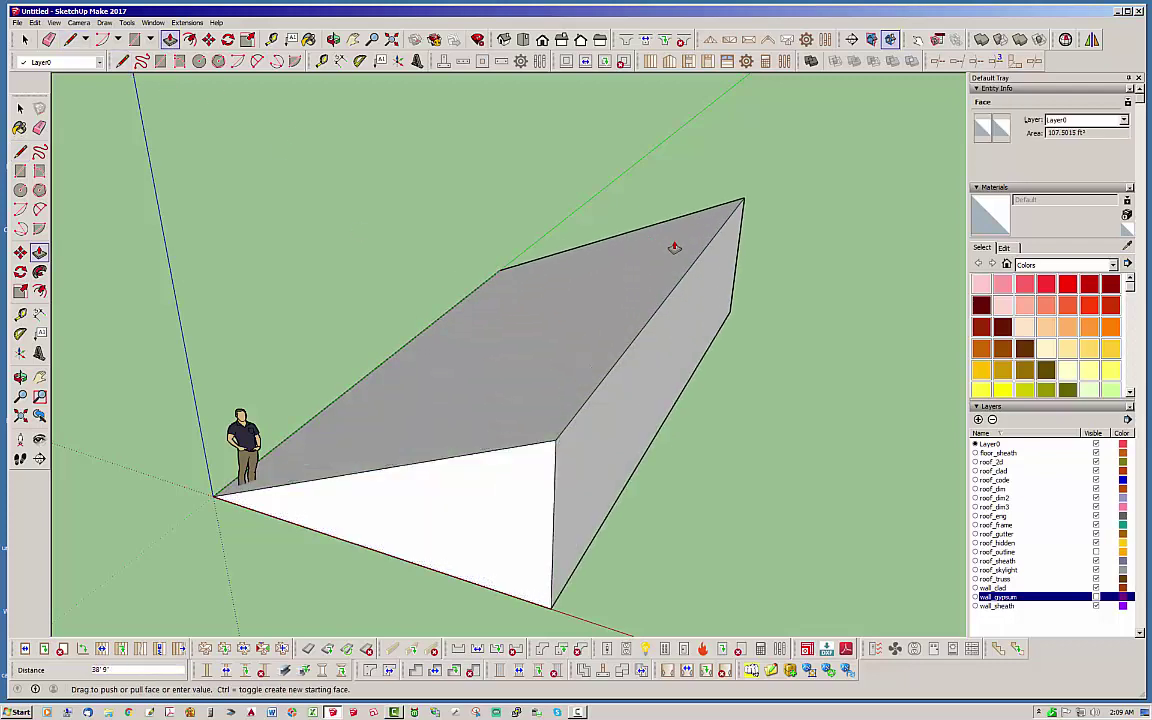
{"action": "left_click", "coordinate": [667, 257]}
{"action": "key", "text": "space"}
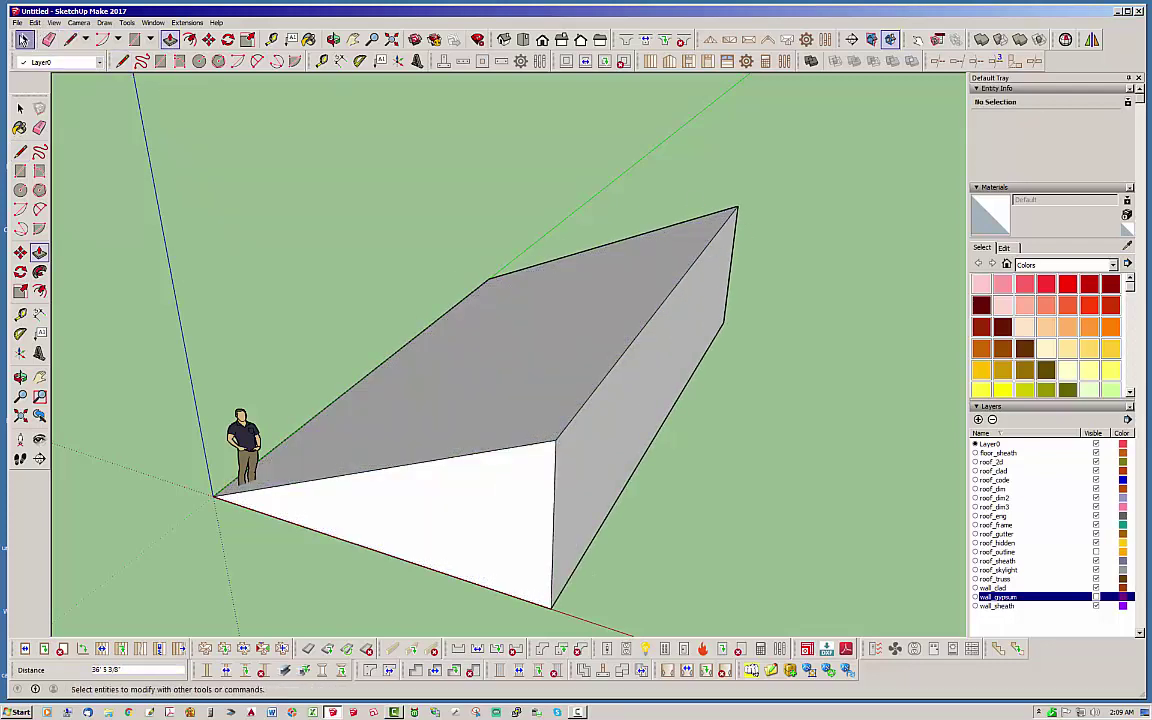
Select all the wedge's connected faces and edges and make them a group
{"action": "triple_click", "coordinate": [477, 342]}
{"action": "right_click", "coordinate": [478, 338]}
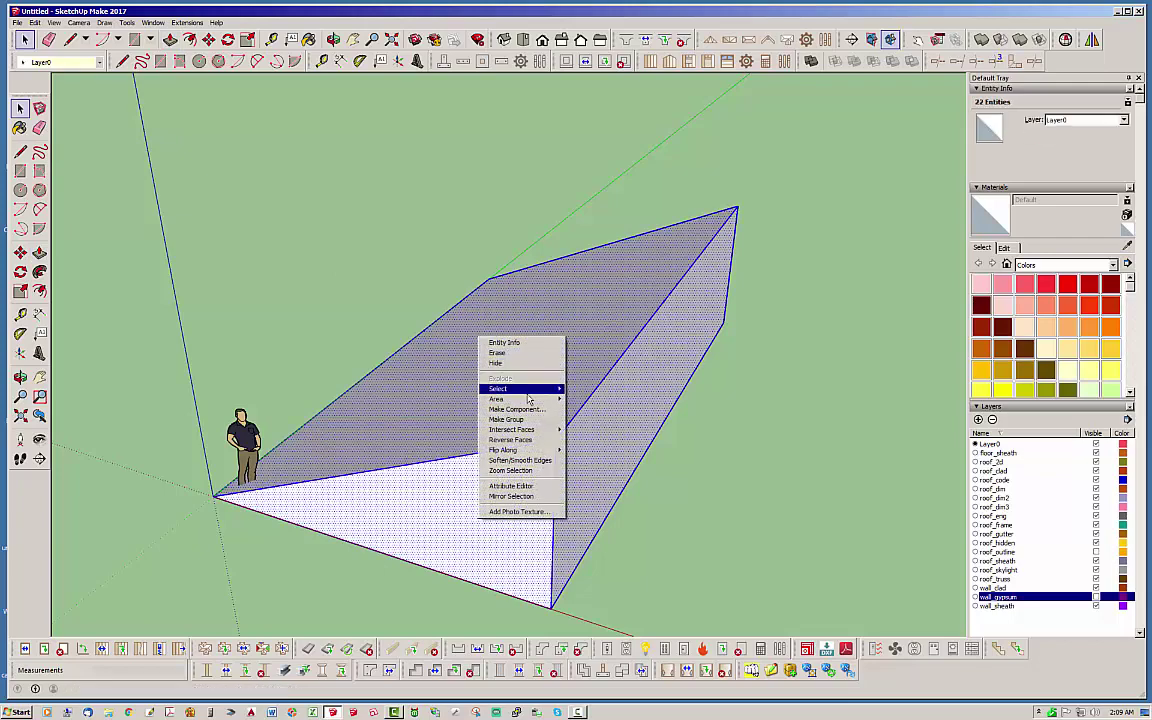
{"action": "left_click", "coordinate": [510, 420]}
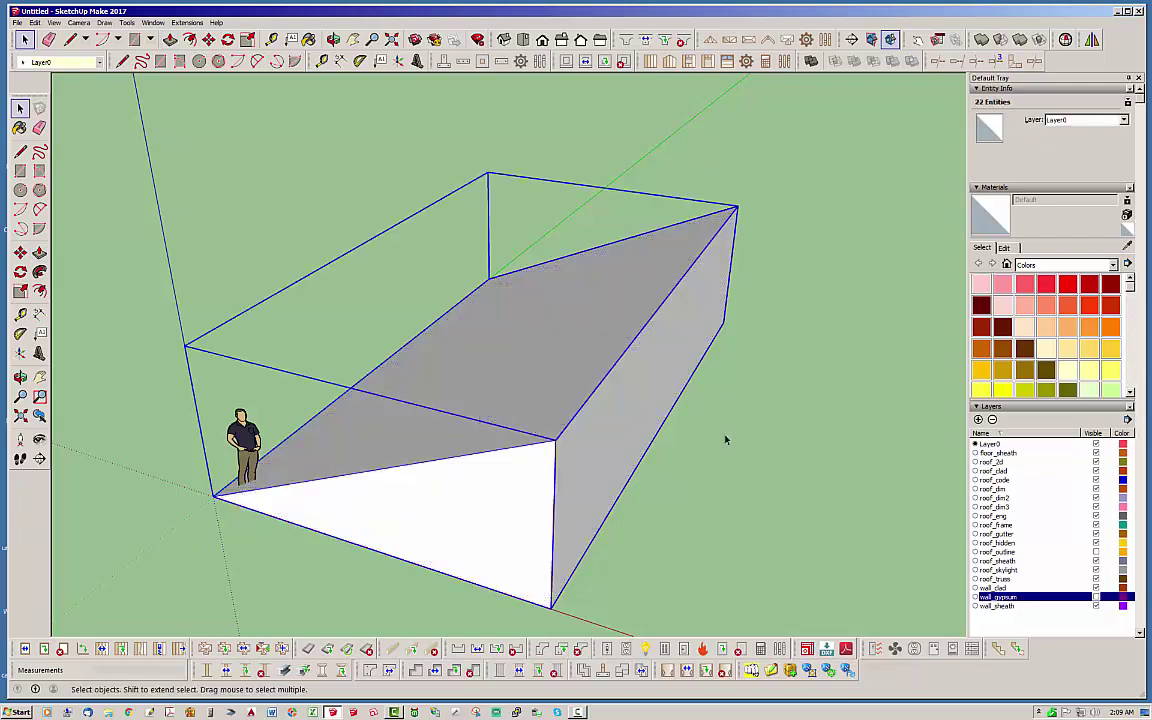
{"action": "left_click", "coordinate": [766, 452]}
Paint the wedge group with Color A02 and set the material's opacity to 52
{"action": "middle_click_drag", "start_coordinate": [766, 452], "coordinate": [647, 455]}
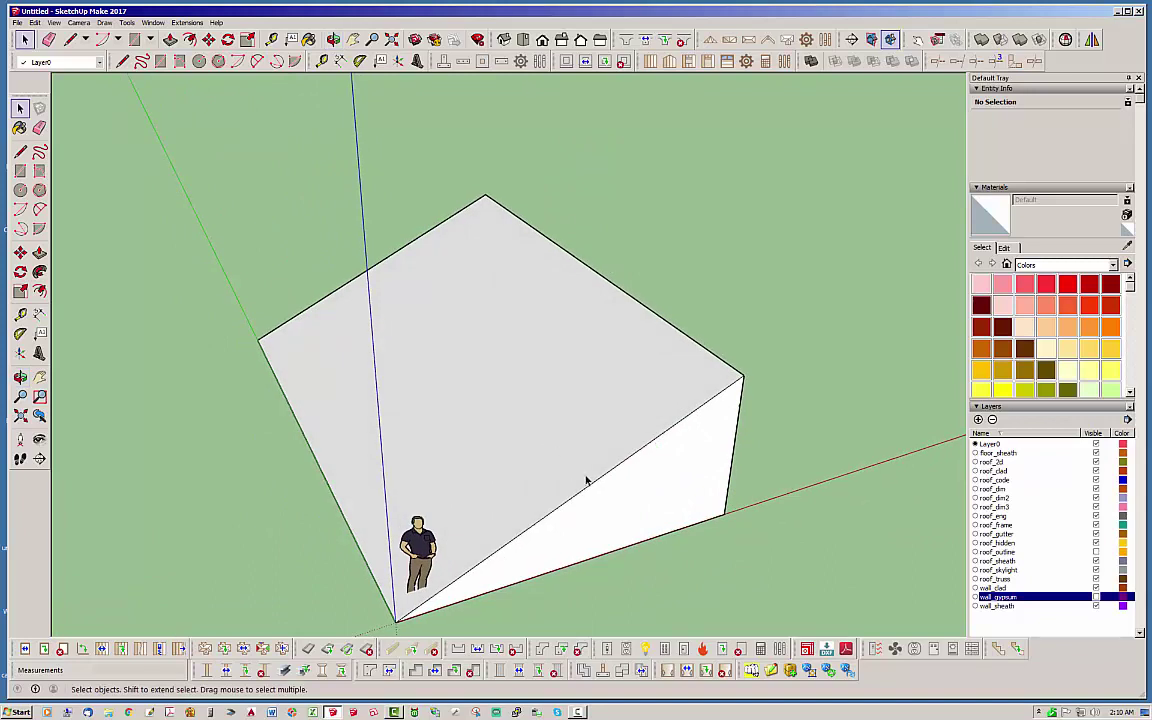
{"action": "middle_click_drag", "start_coordinate": [587, 481], "coordinate": [447, 483]}
{"action": "left_click", "coordinate": [661, 493]}
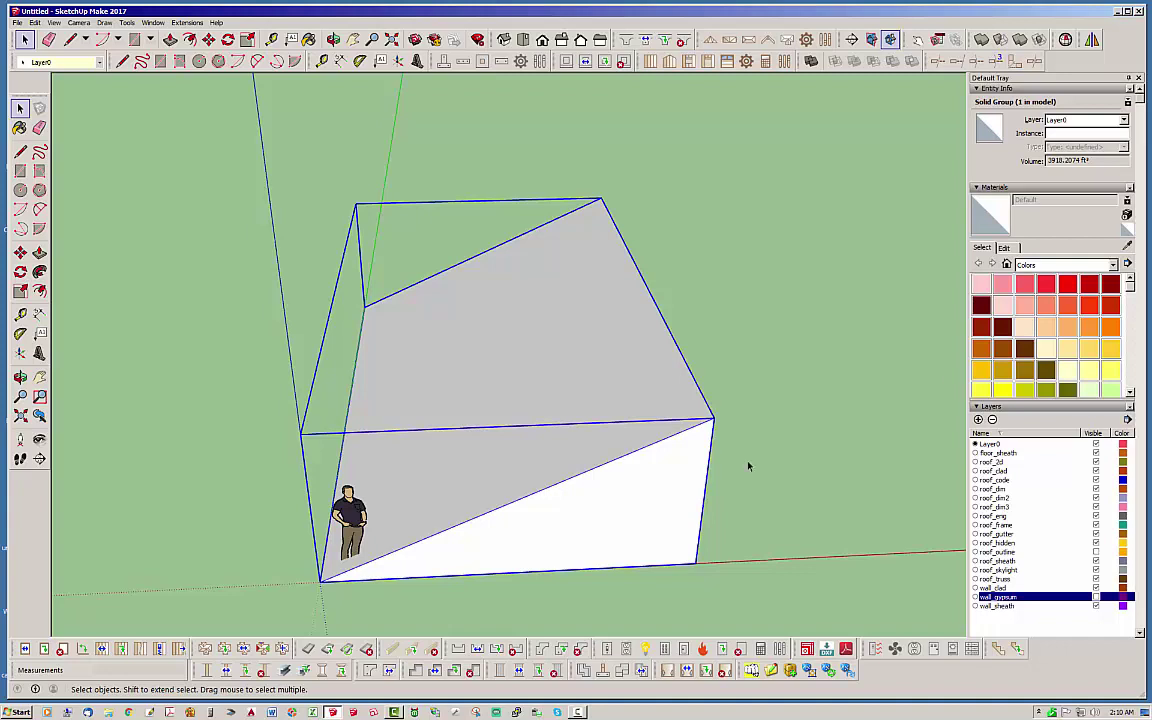
{"action": "left_click", "coordinate": [1003, 286]}
{"action": "left_click", "coordinate": [643, 463]}
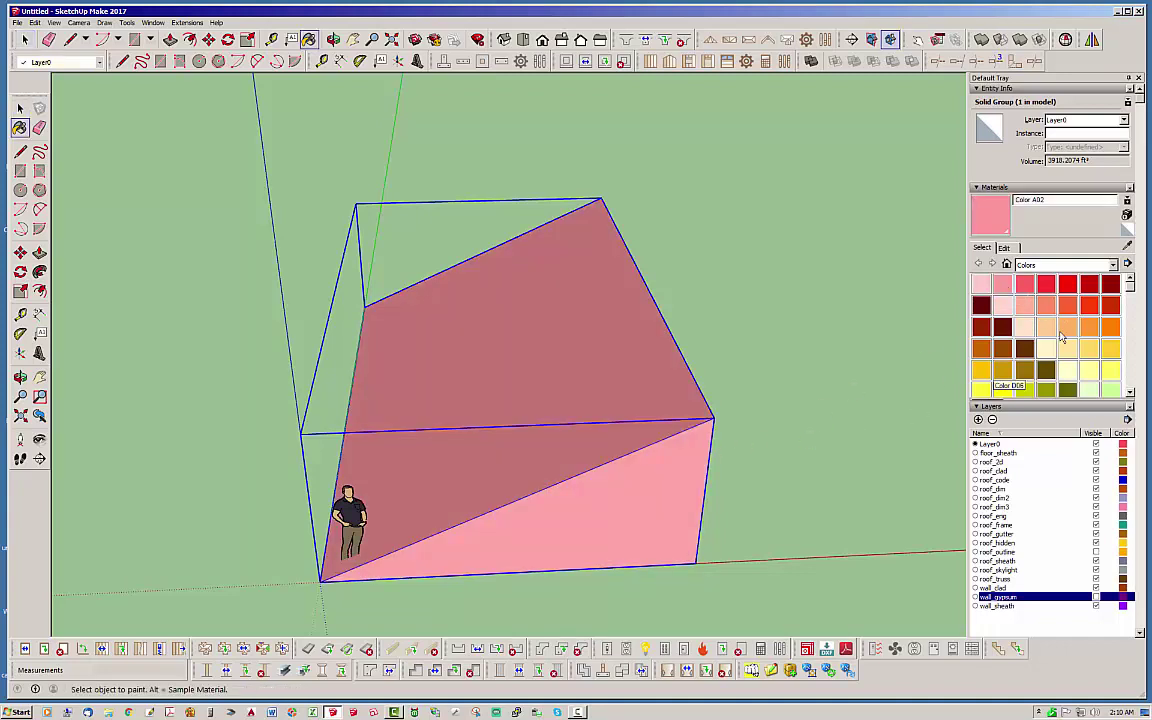
{"action": "left_click", "coordinate": [1017, 249]}
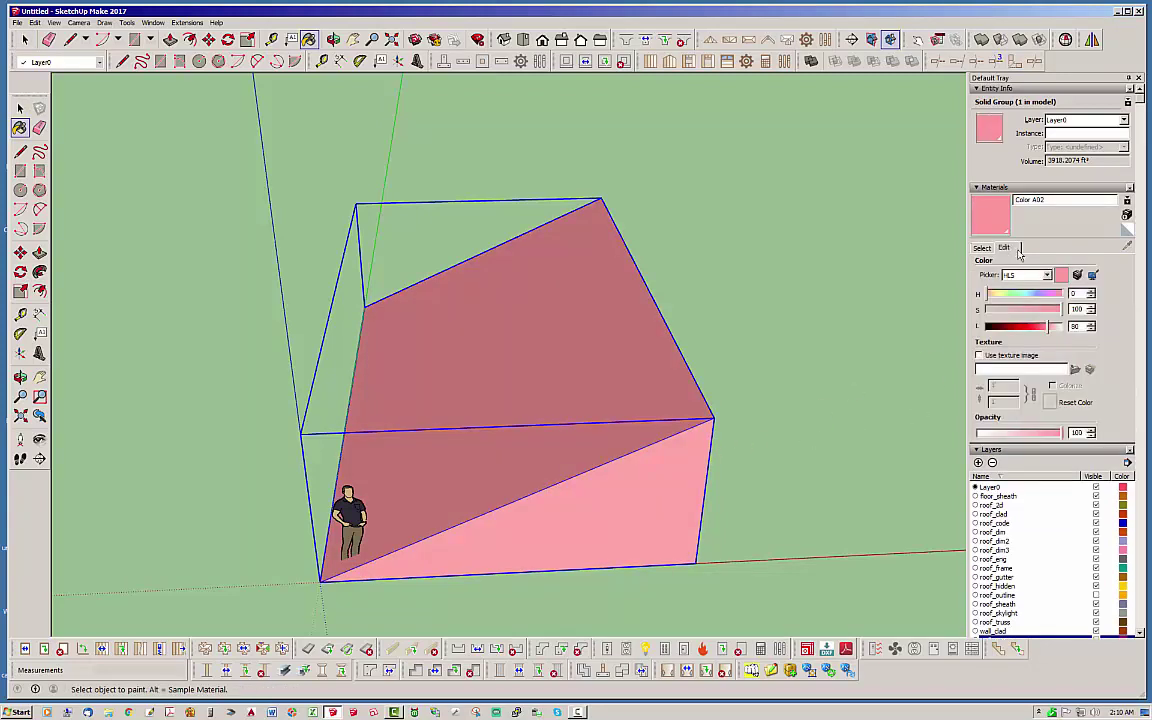
{"action": "left_click", "coordinate": [1022, 436]}
{"action": "key", "text": "space"}
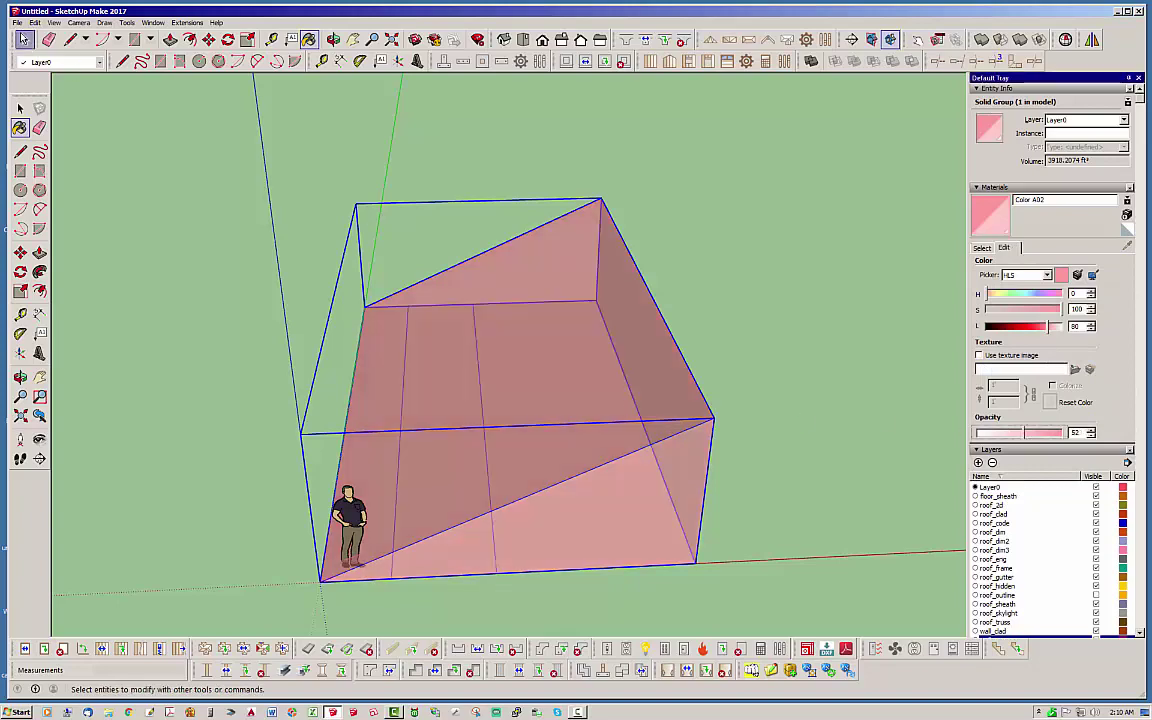
{"action": "left_click", "coordinate": [764, 380]}
Combine the wedge group and the human scale figure into a single group
{"action": "middle_click_drag", "start_coordinate": [764, 380], "coordinate": [377, 491]}
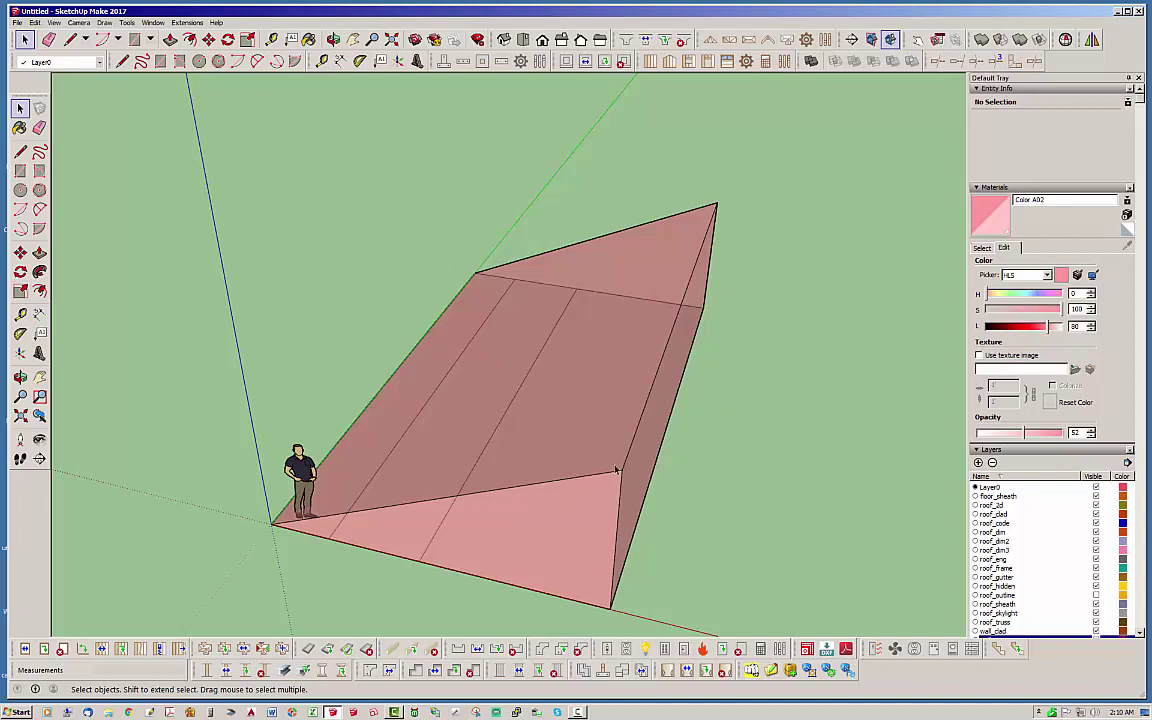
{"action": "scroll", "coordinate": [497, 393], "scroll_direction": "down", "scroll_amount": 1}
{"action": "left_click", "coordinate": [337, 460]}
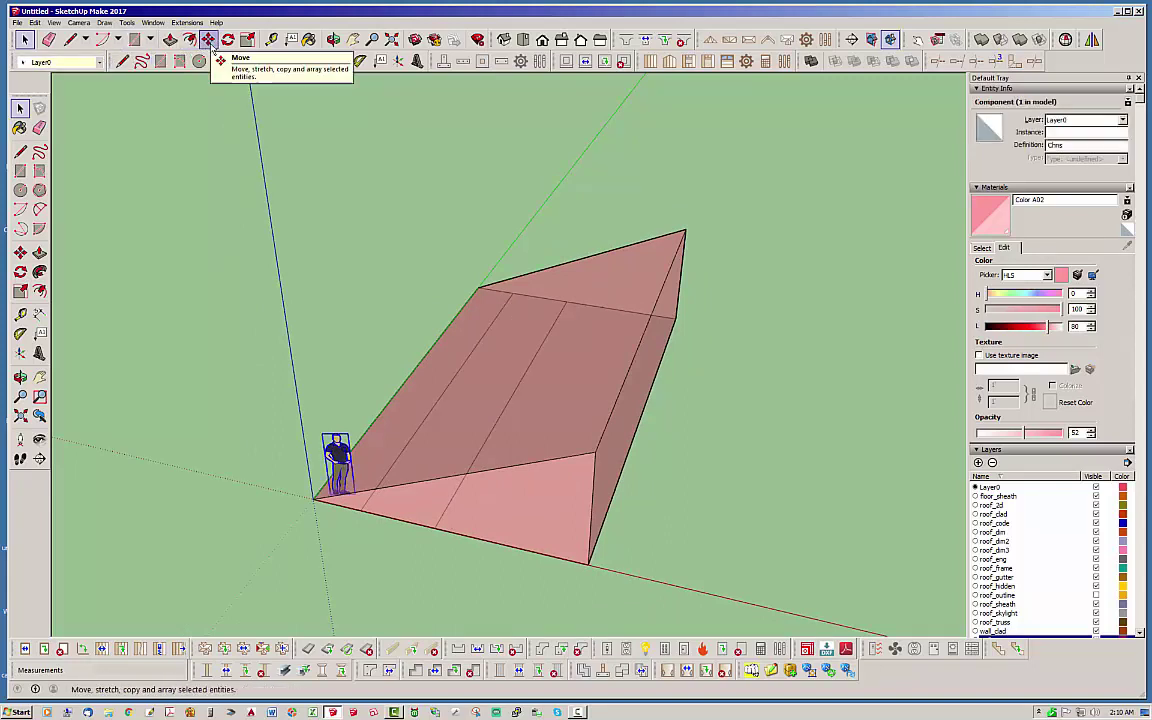
{"action": "left_click_drag", "start_coordinate": [153, 185], "coordinate": [782, 640]}
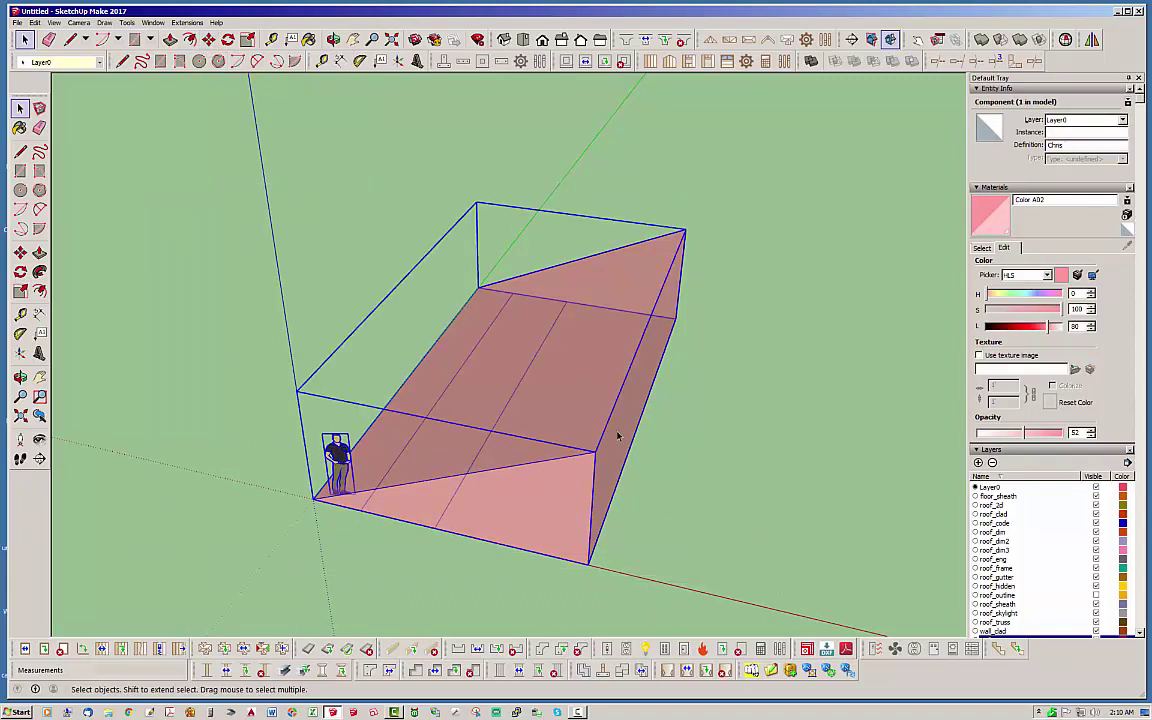
{"action": "right_click", "coordinate": [589, 406]}
{"action": "left_click", "coordinate": [617, 499]}
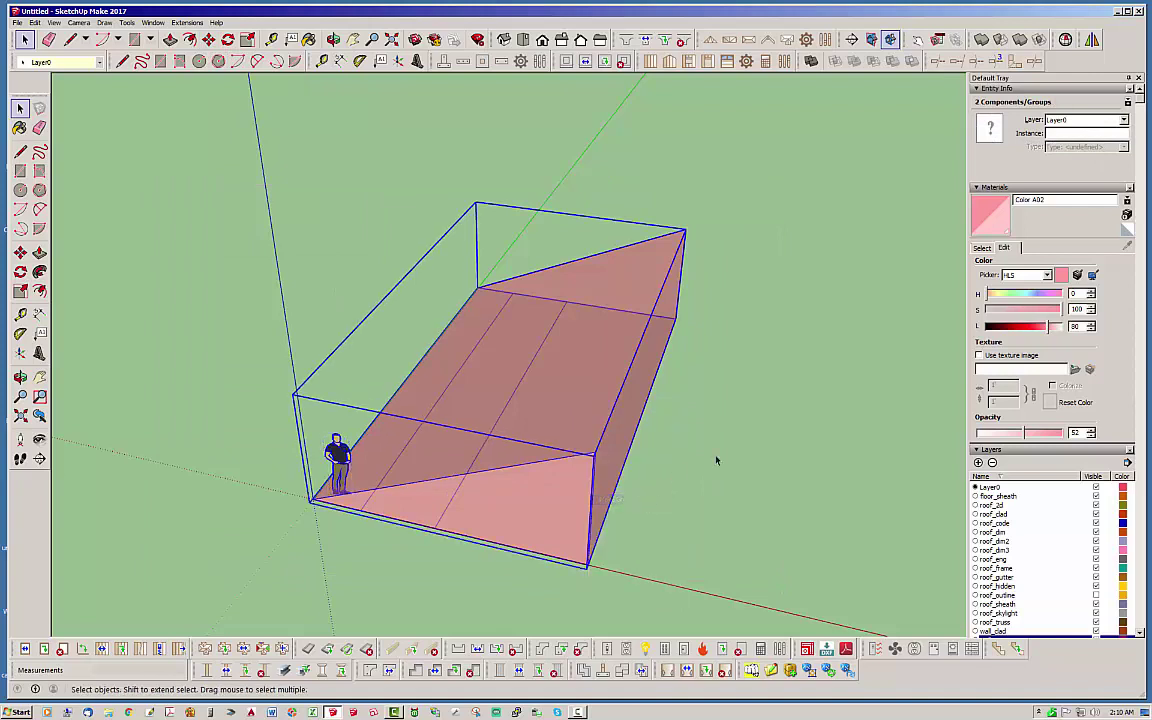
{"action": "left_click", "coordinate": [718, 462]}
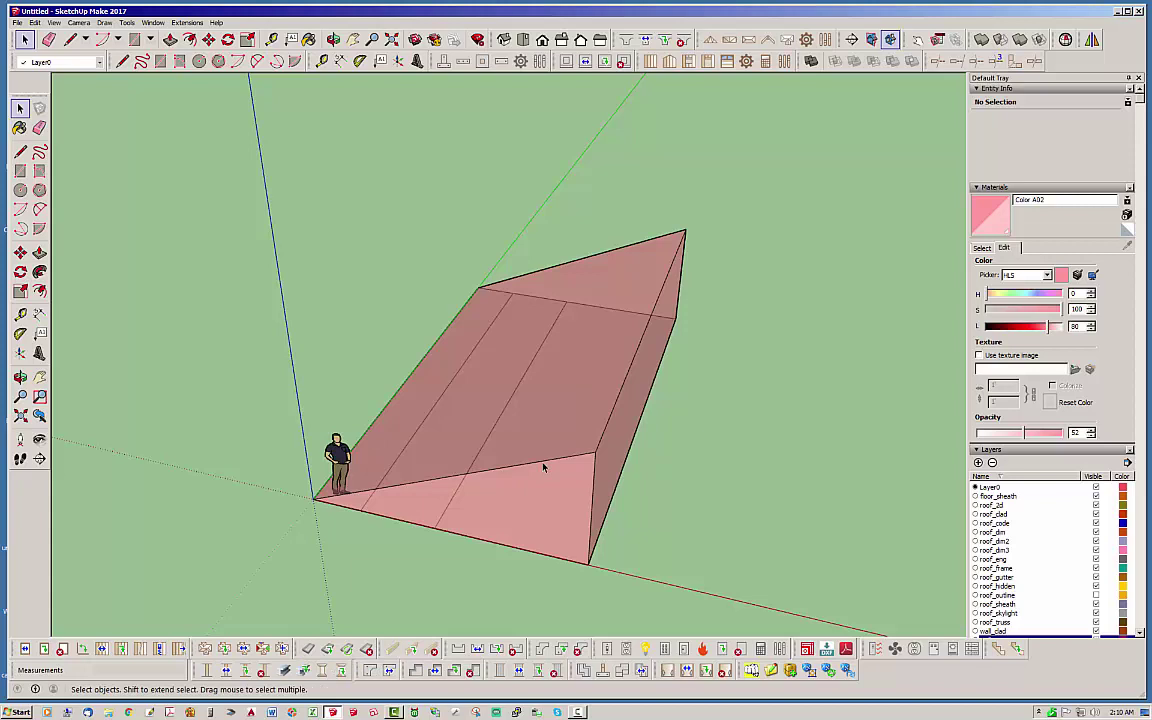
Place two rectangular VELUX_VCM_2234 skylights on the wedge's sloped face, with a 0.25 in. offset and Skylight Cut set to YES
{"action": "middle_click_drag", "start_coordinate": [714, 456], "coordinate": [748, 436]}
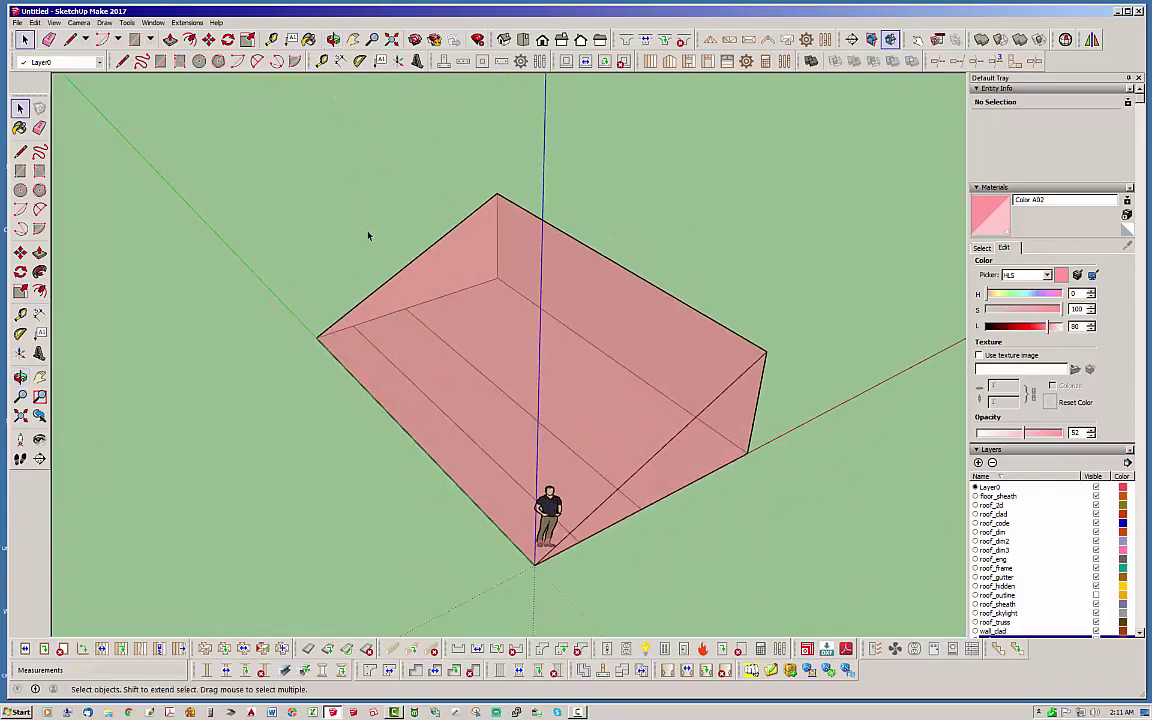
{"action": "middle_click_drag", "start_coordinate": [416, 312], "coordinate": [502, 280]}
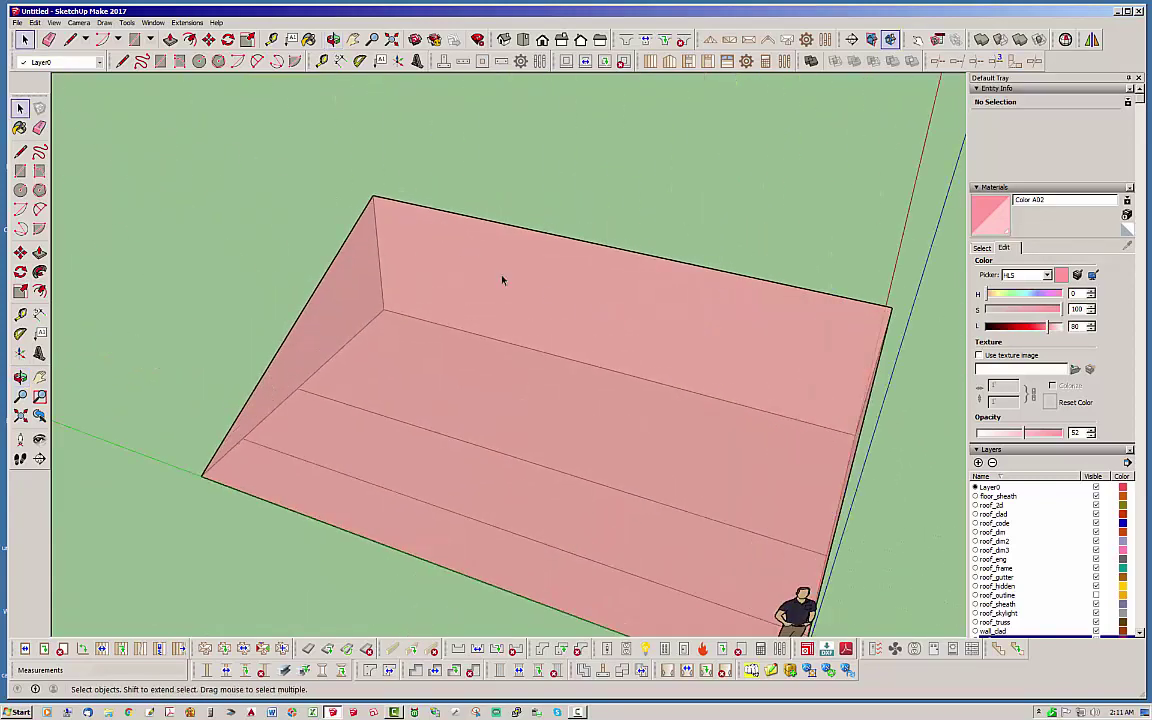
{"action": "left_click", "coordinate": [309, 649]}
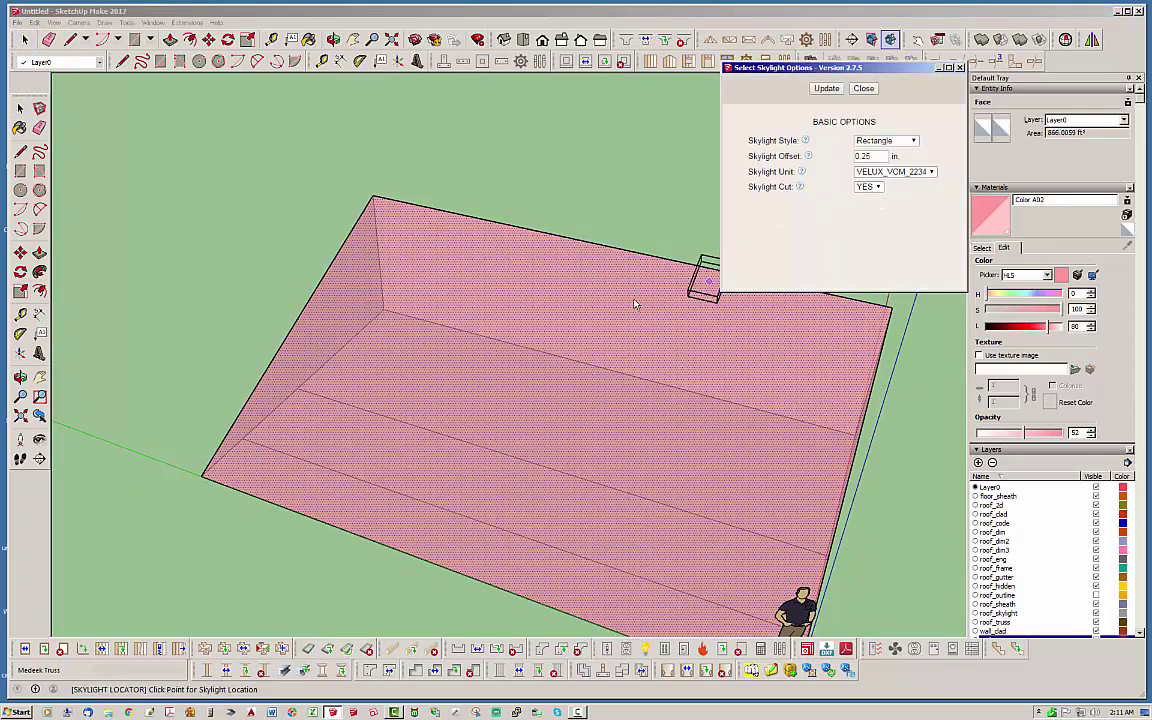
{"action": "left_click", "coordinate": [356, 382]}
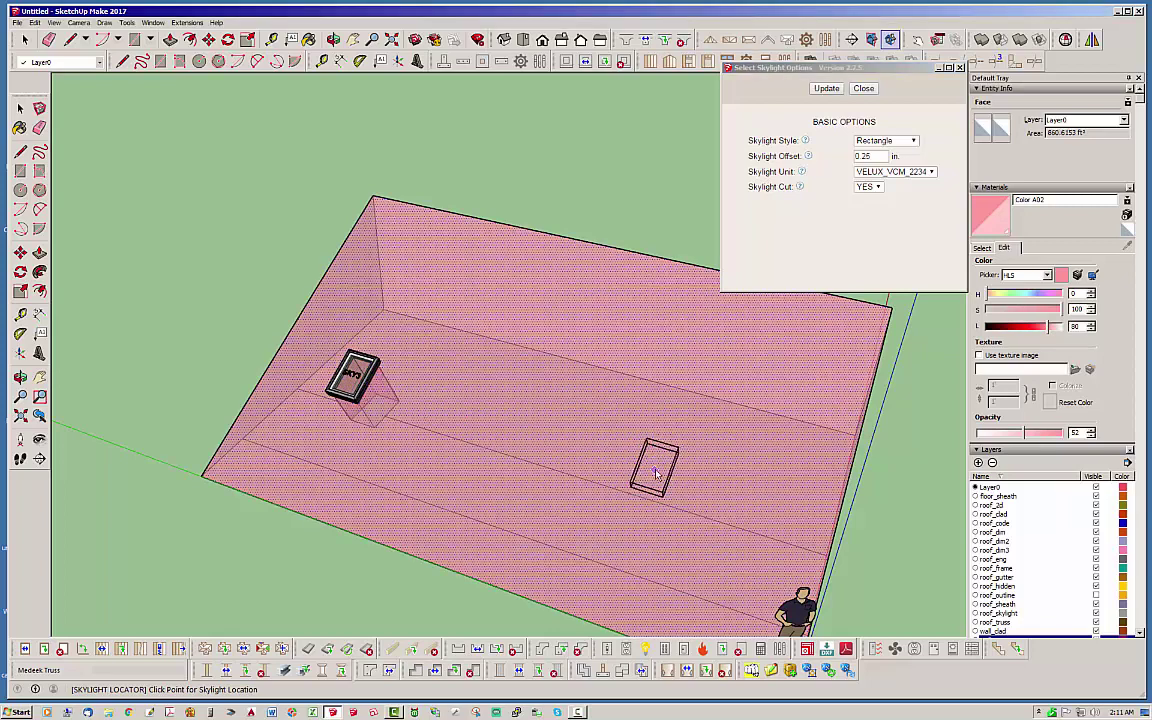
{"action": "left_click", "coordinate": [656, 473]}
{"action": "middle_click_drag", "start_coordinate": [652, 444], "coordinate": [640, 442]}
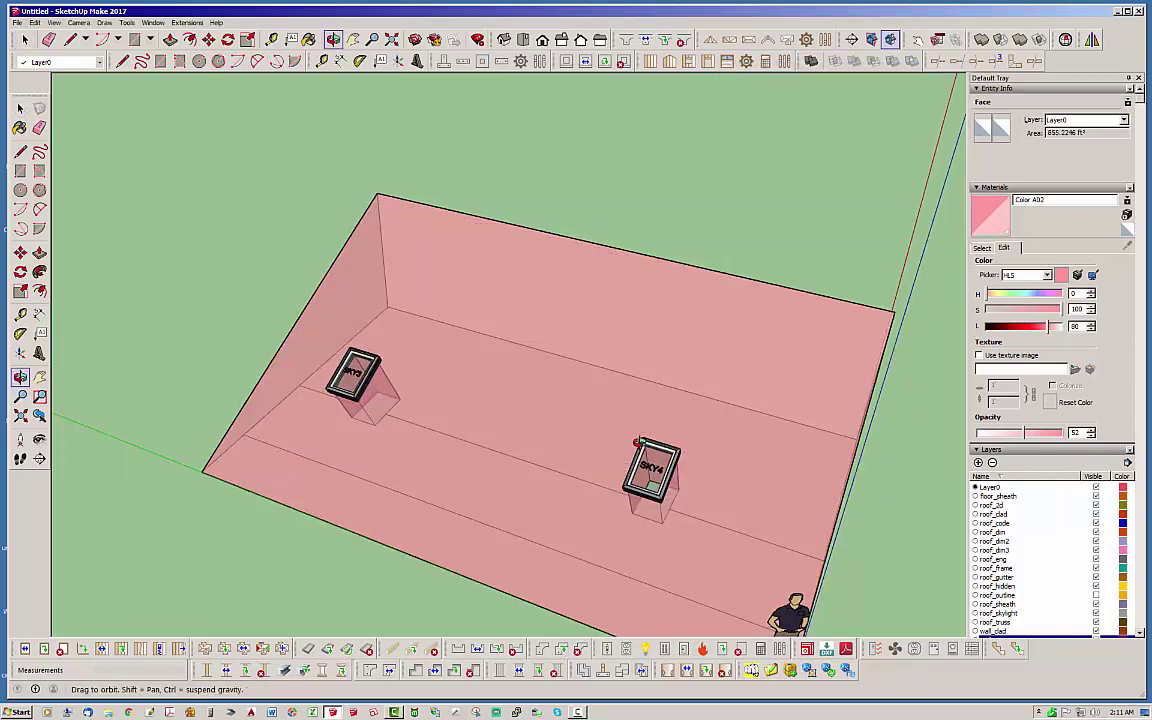
{"action": "left_click_drag", "start_coordinate": [638, 443], "coordinate": [470, 411]}
{"action": "key", "text": "space"}
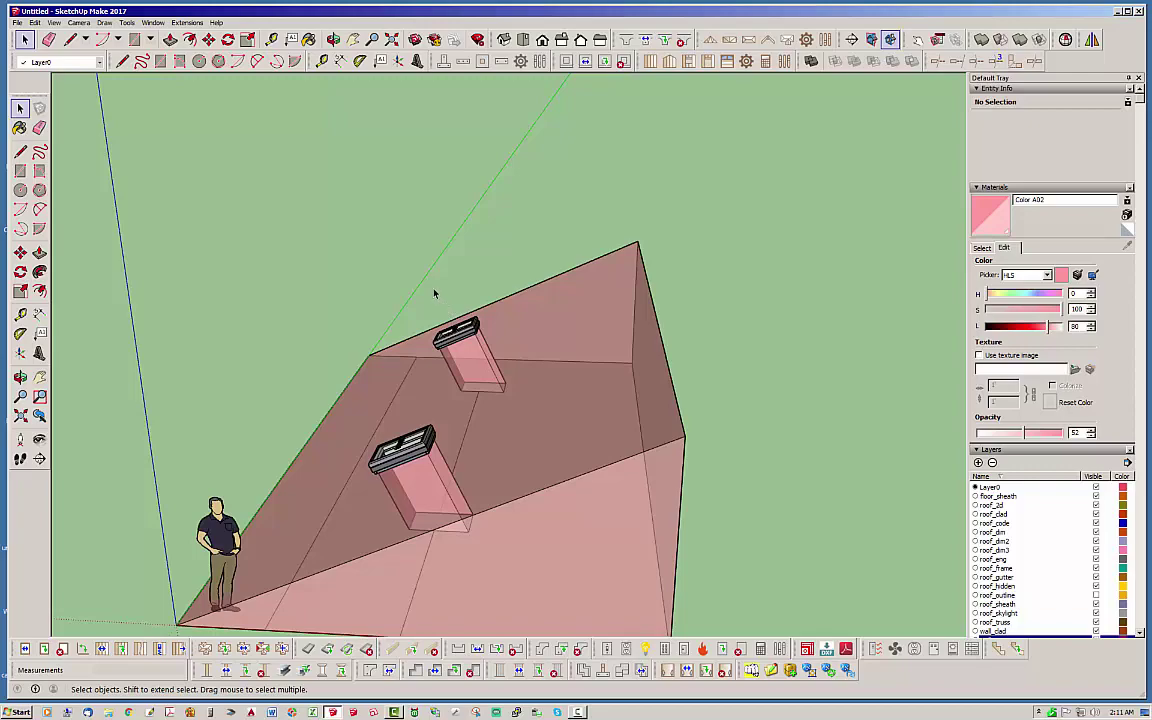
Examine the two skylights and their cut shafts through the transparent wedge from above and from underneath
{"action": "middle_click_drag", "start_coordinate": [573, 521], "coordinate": [720, 489]}
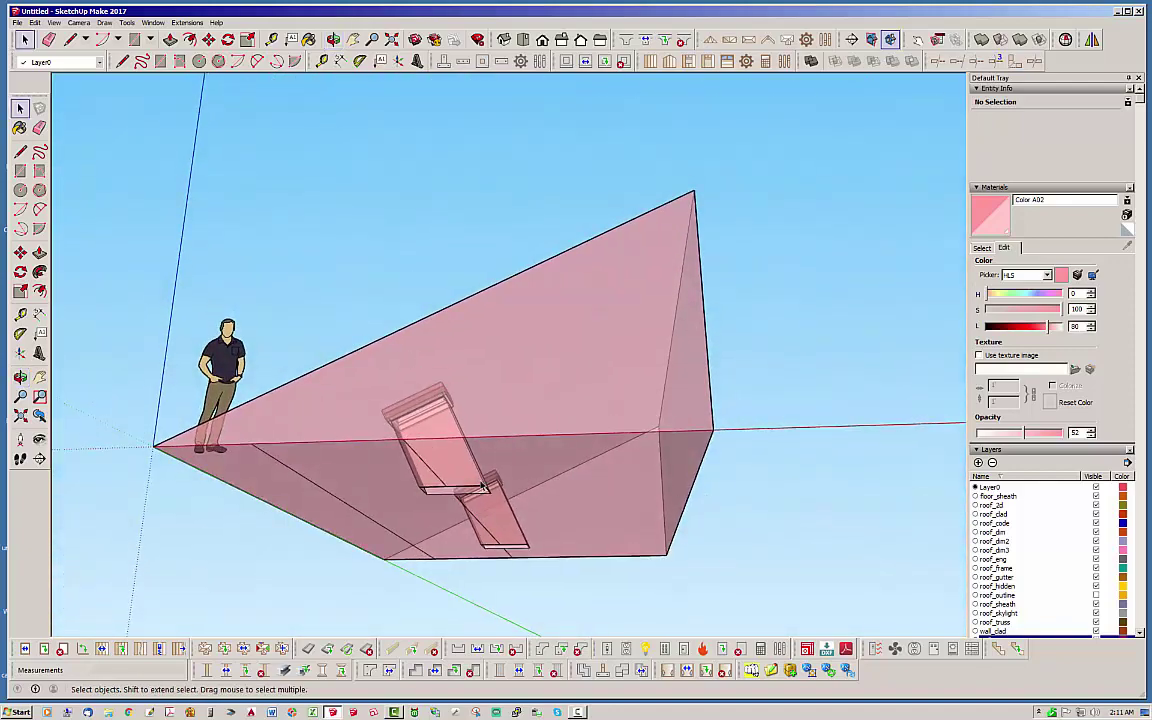
{"action": "middle_click_drag", "start_coordinate": [339, 329], "coordinate": [531, 438]}
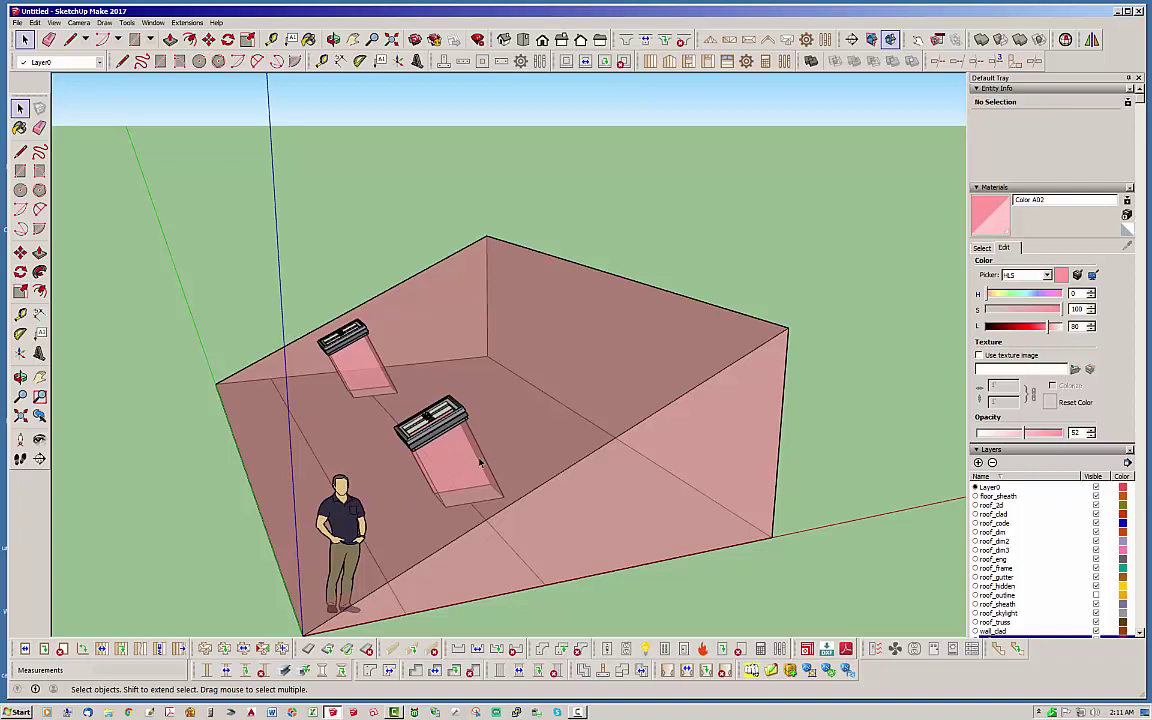
{"action": "middle_click_drag", "start_coordinate": [465, 463], "coordinate": [565, 487]}
{"action": "scroll", "coordinate": [565, 487], "scroll_direction": "up", "scroll_amount": 2}
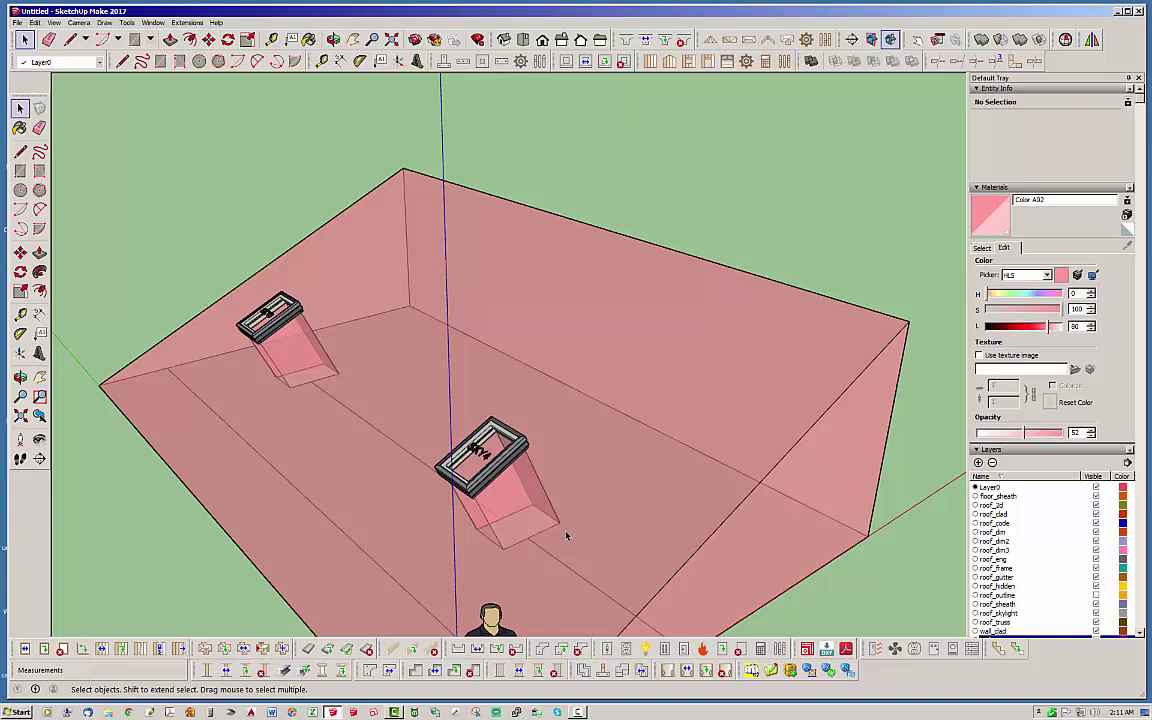
{"action": "key", "text": "o"}
{"action": "left_click_drag", "start_coordinate": [689, 555], "coordinate": [764, 535]}
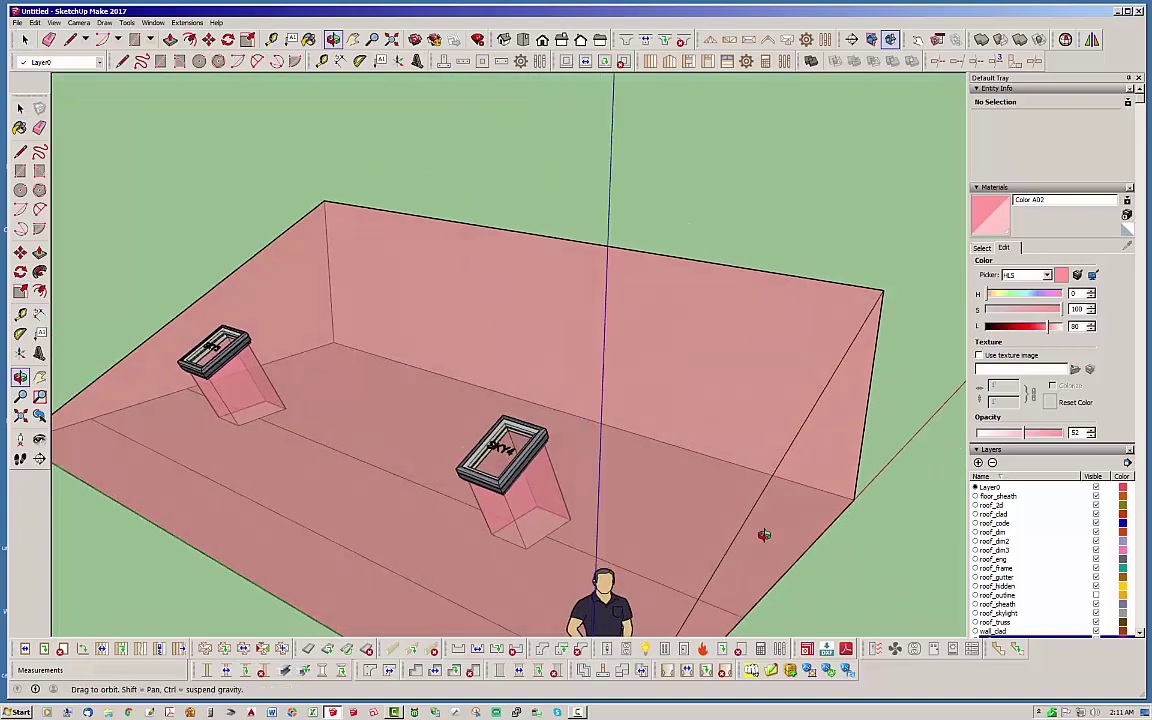
{"action": "middle_click_drag", "start_coordinate": [764, 535], "coordinate": [771, 538]}
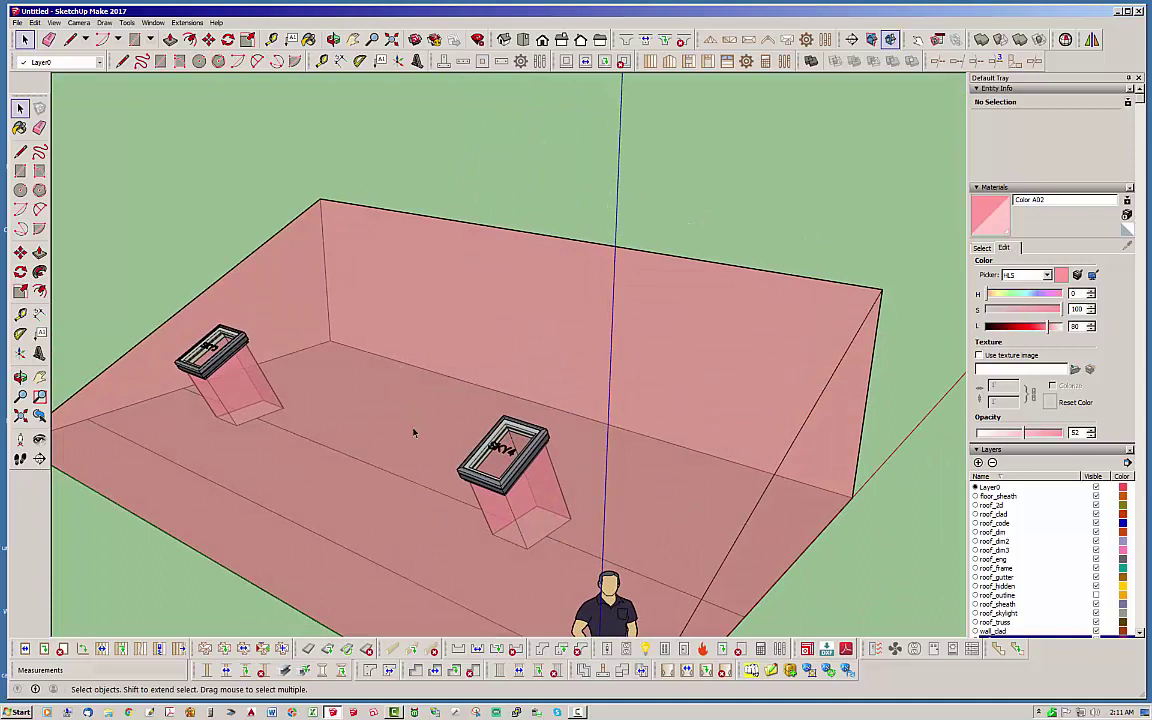